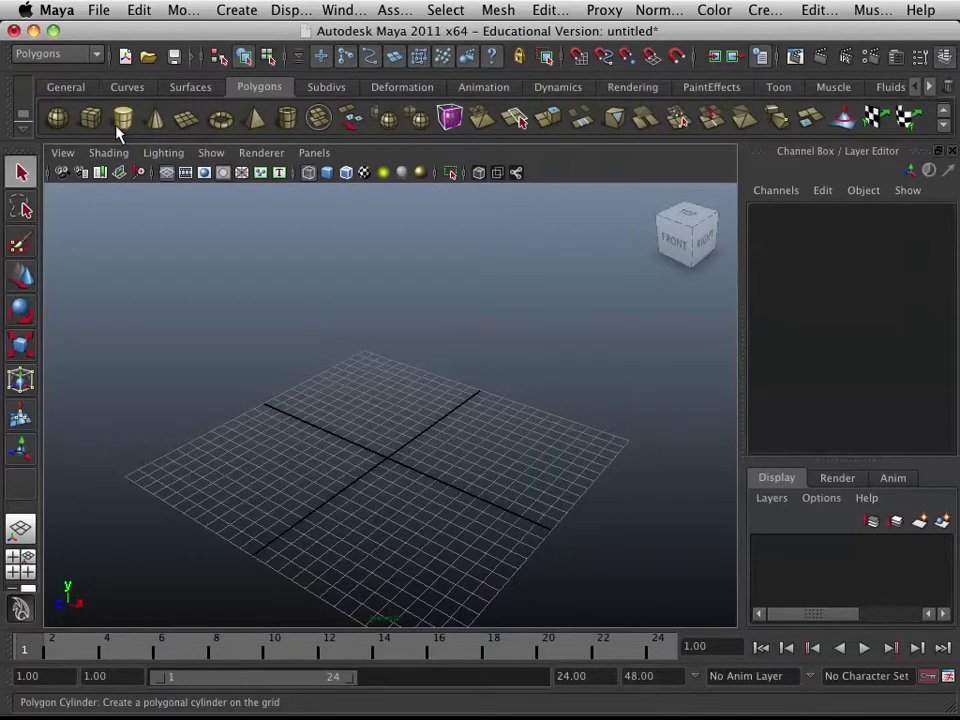
- Create a polygon cylinder centred on the grid, about 1.88 in radius and 6.03 high
click(122, 118)
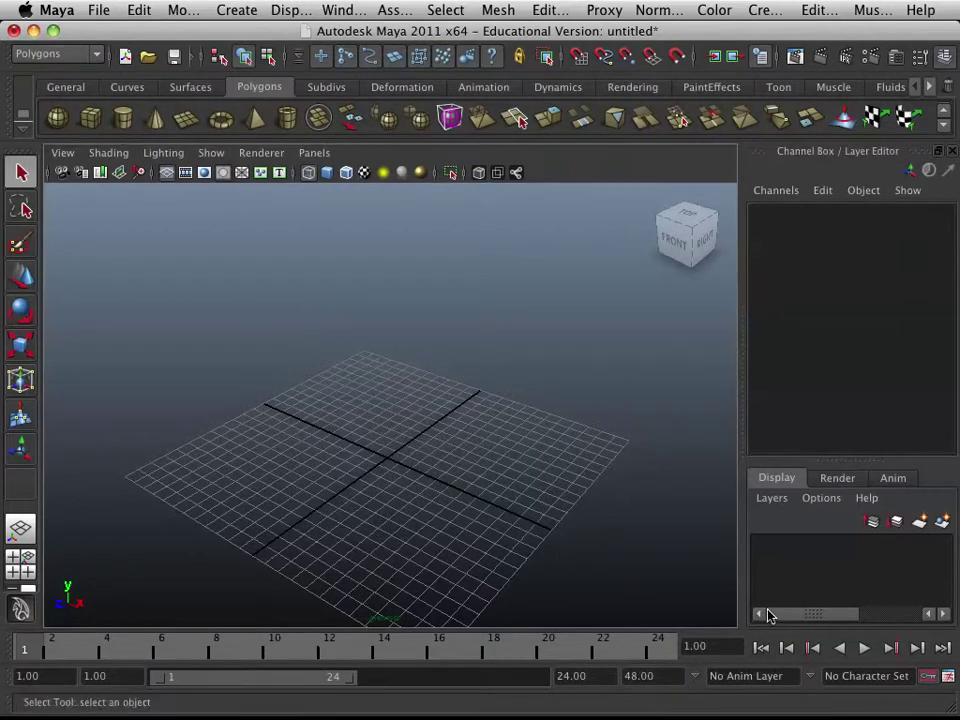
key(space)
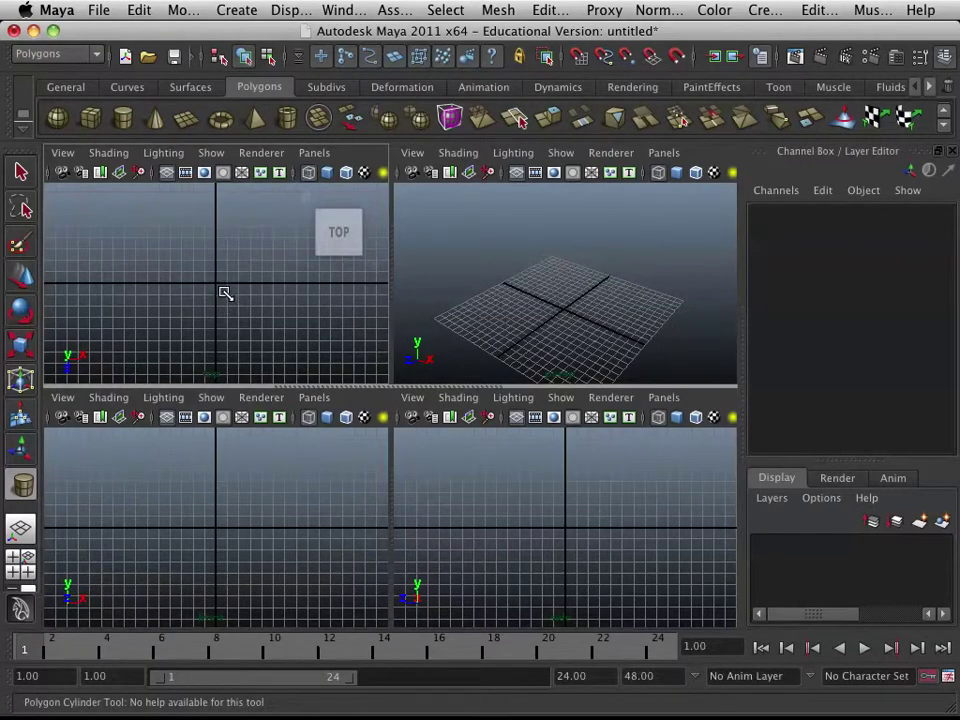
drag(224, 291, 247, 294)
drag(604, 525, 600, 462)
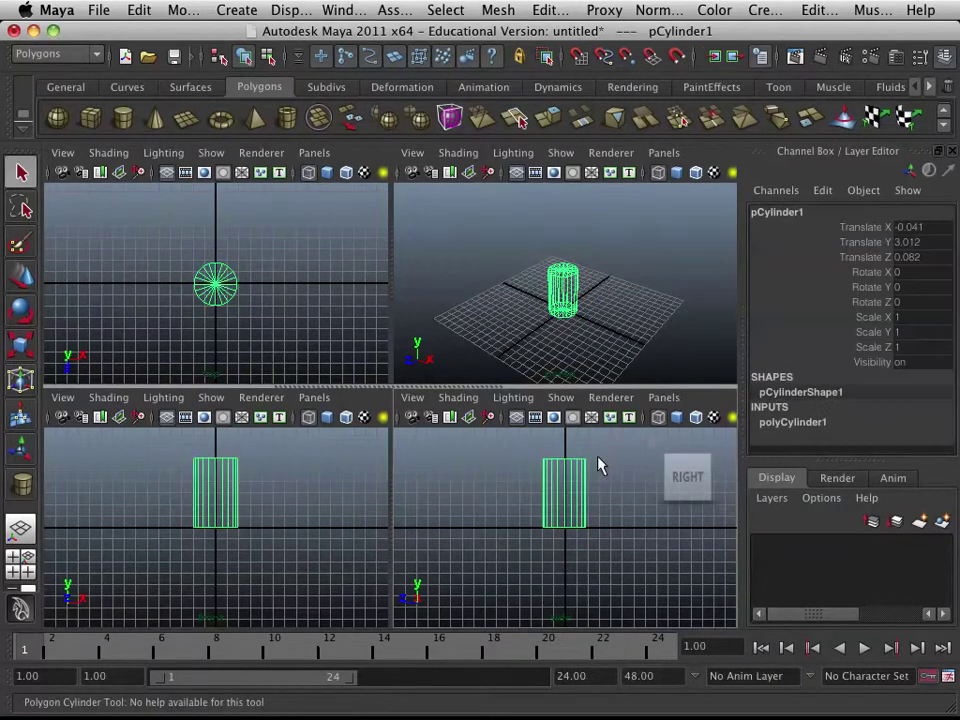
key(q)
key(space)
- Set the cylinder's axis subdivisions to 8 and its height subdivisions to 5
alt+drag(403, 456, 425, 460)
click(795, 422)
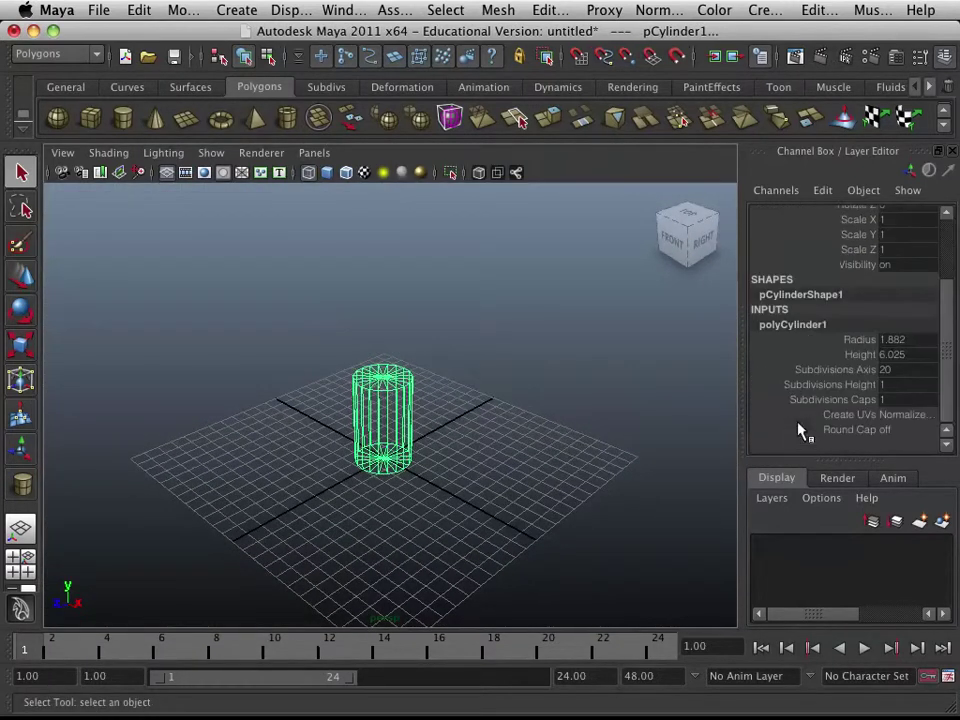
click(897, 371)
text(8)
click(890, 386)
alt+drag(393, 470, 370, 452)
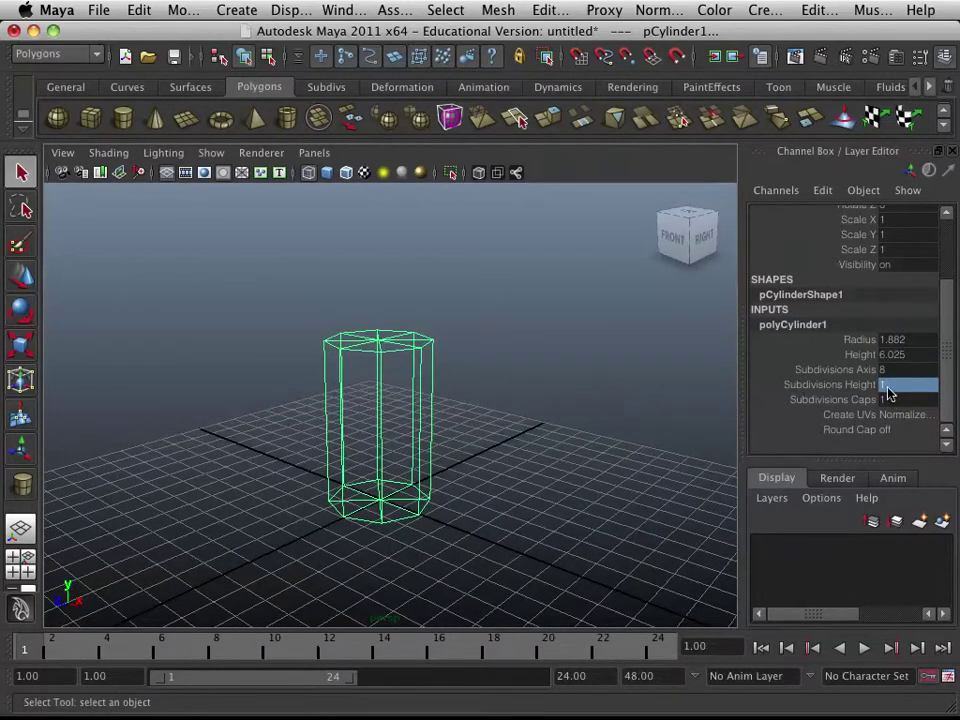
click(890, 386)
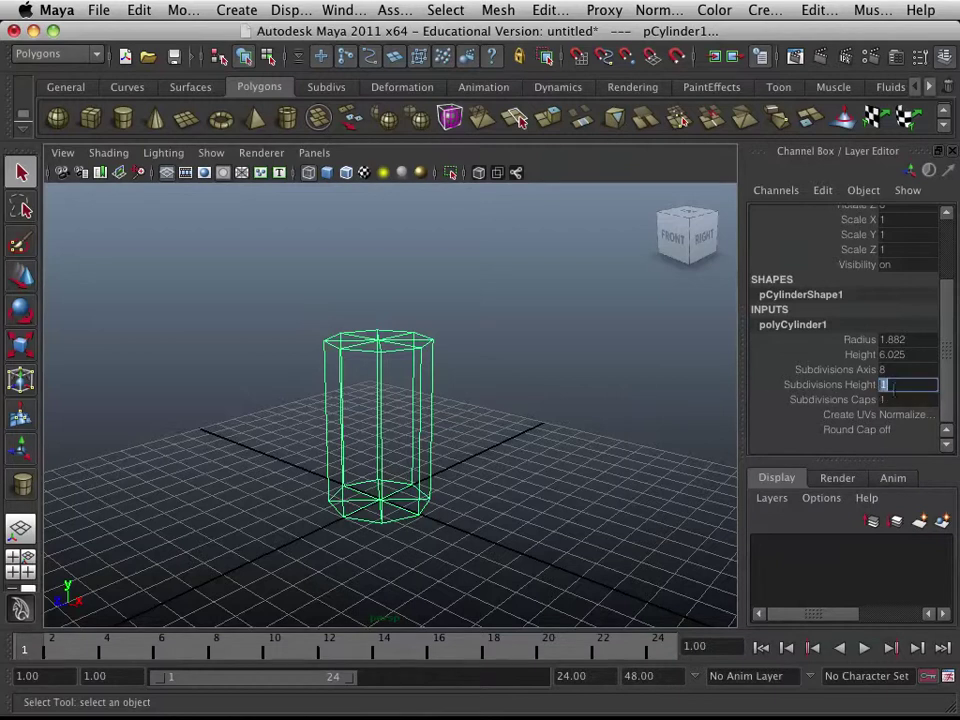
text(5)
key(Return)
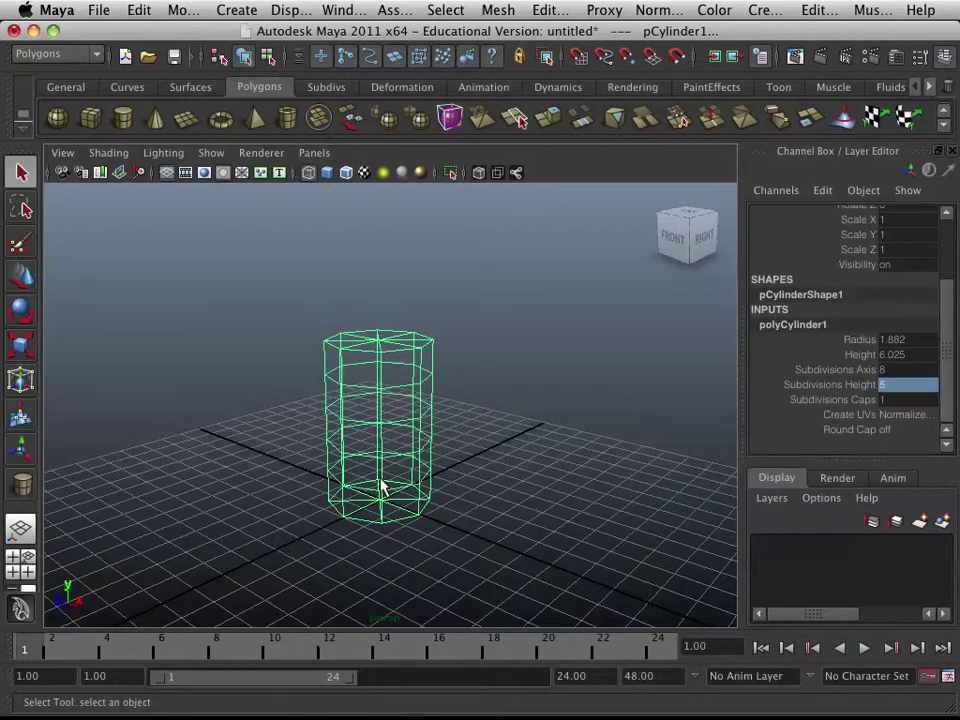
- Show the cylinder shaded and compare its smooth mesh preview with the unsmoothed mesh, ending on the unsmoothed display
mouse_move(456, 484)
alt+mouse_down()
mouse_move(431, 465)
mouse_move(482, 465)
mouse_move(465, 474)
alt+mouse_up()
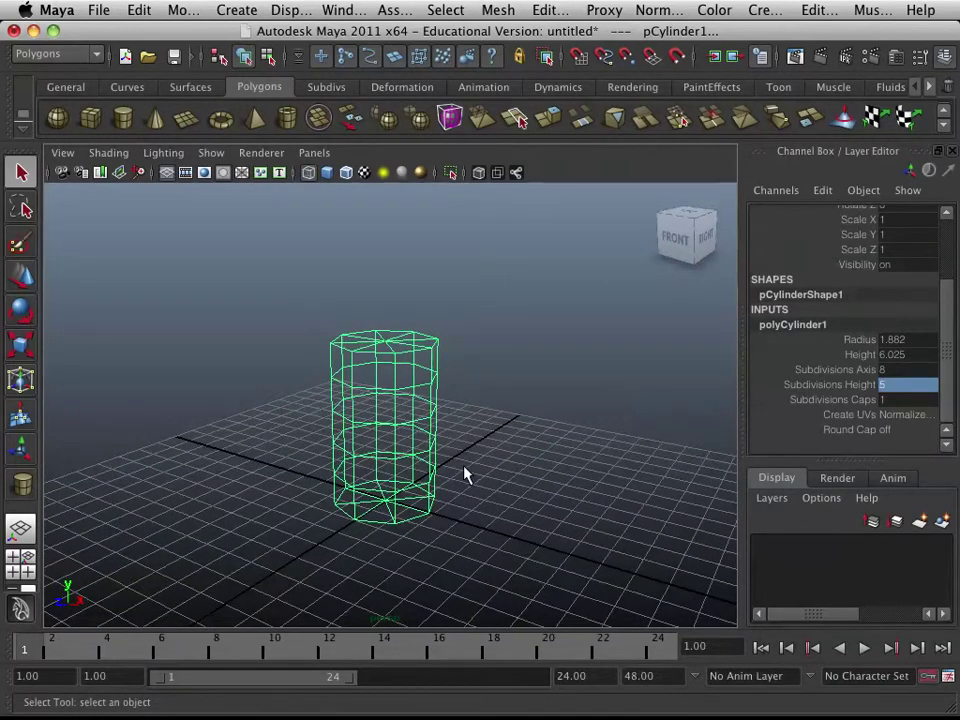
key(5)
alt+drag(459, 446, 453, 459)
key(3)
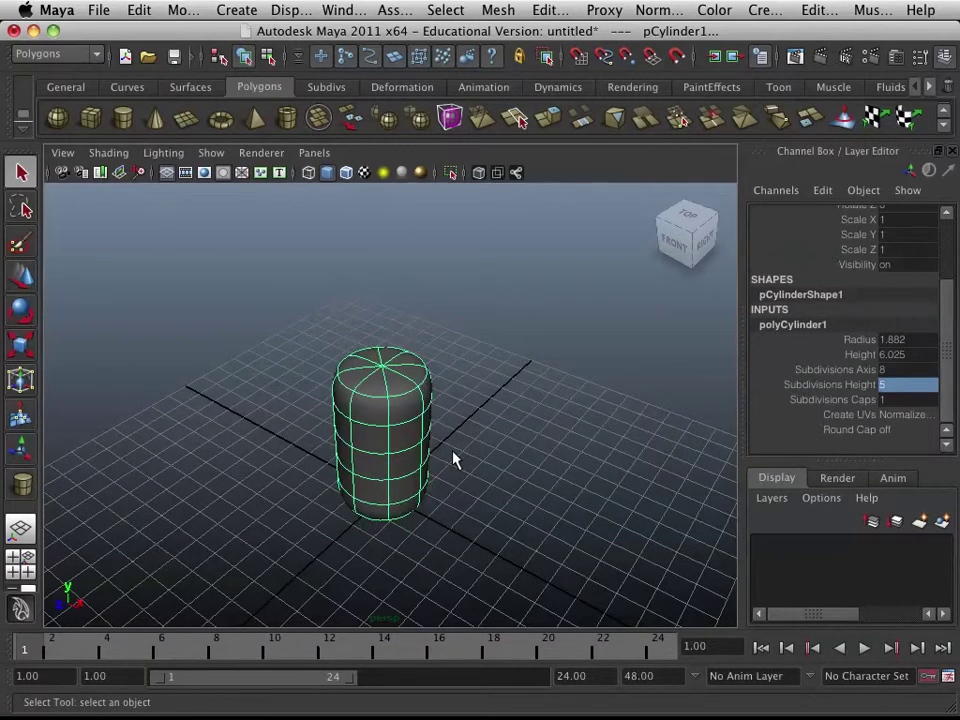
key(1)
key(3)
key(1)
alt+drag(452, 455, 452, 437)
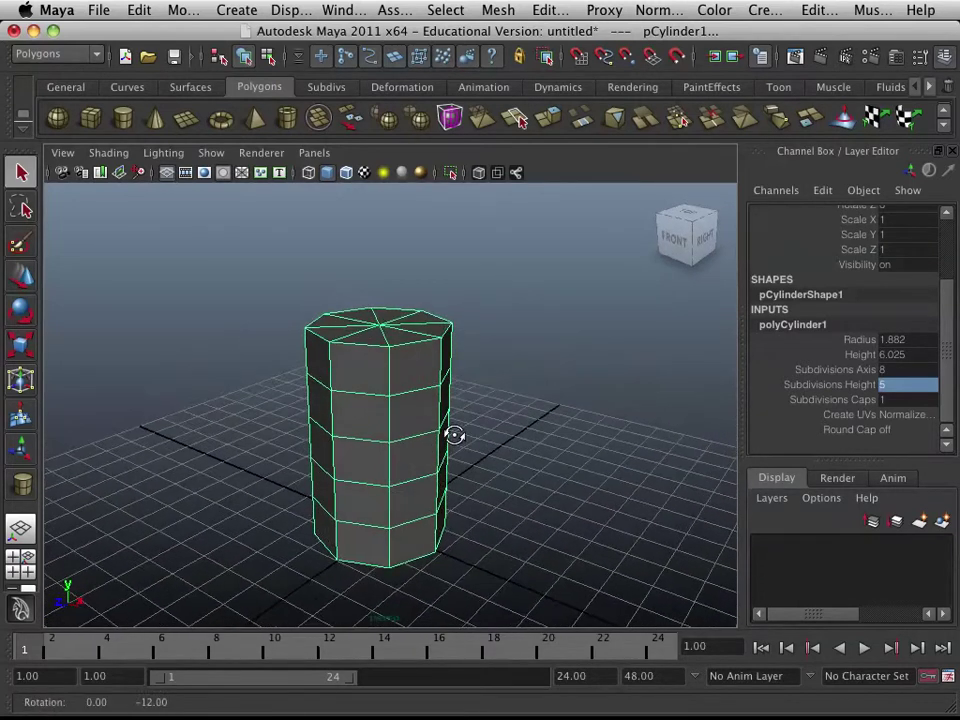
- Add closely spaced edge loops on both sides of the cylinder's upper three inner horizontal divisions with the Offset Edge Loop Tool
right_drag(405, 393, 404, 400)
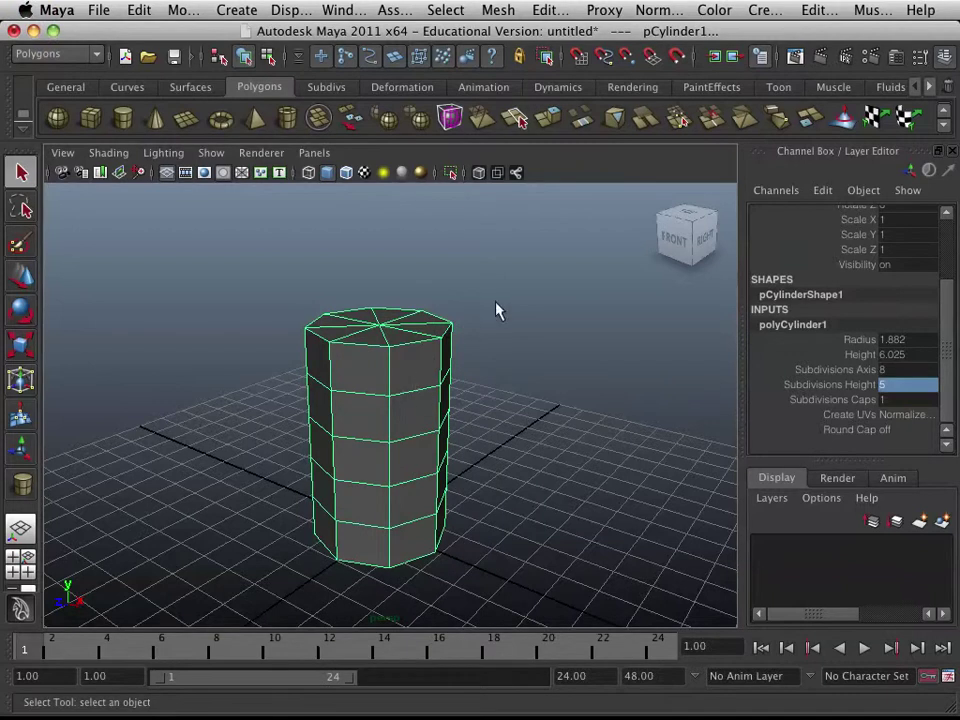
key(space)
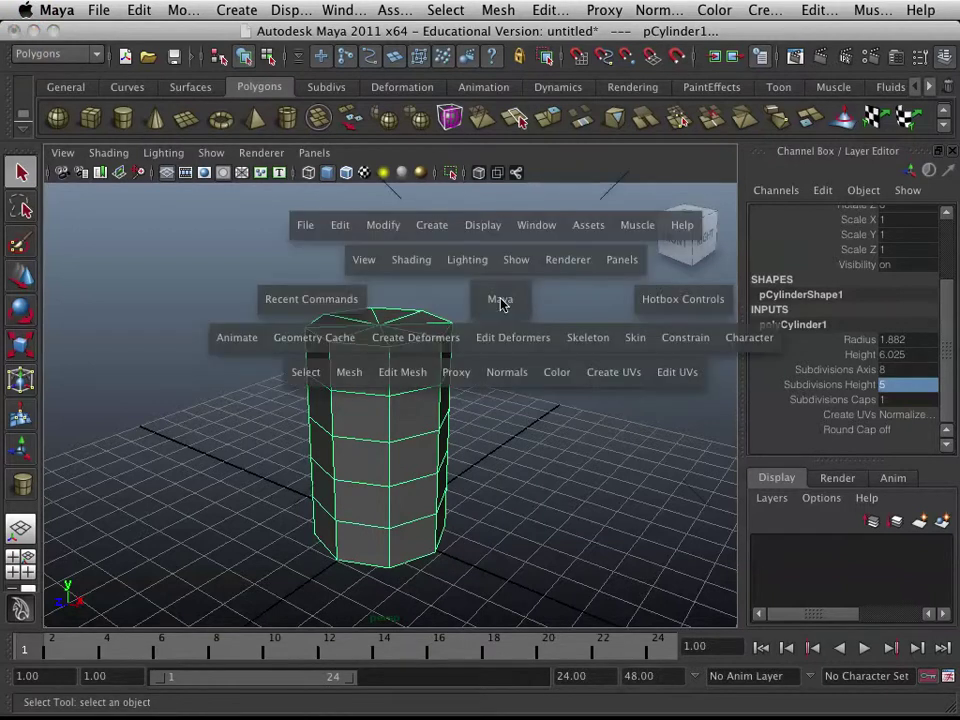
click(395, 378)
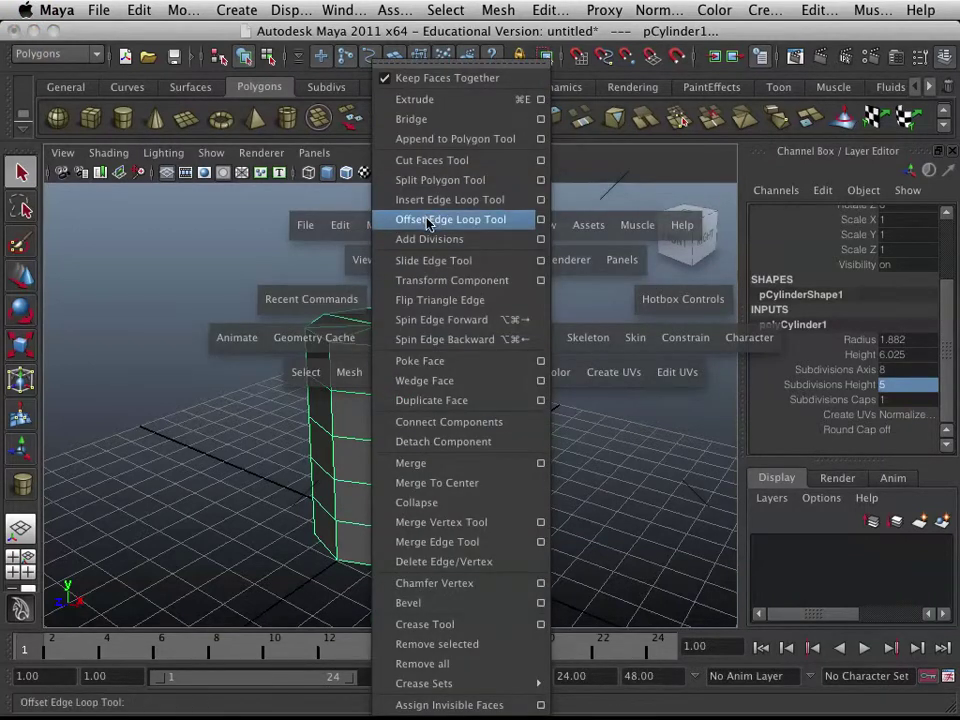
click(463, 221)
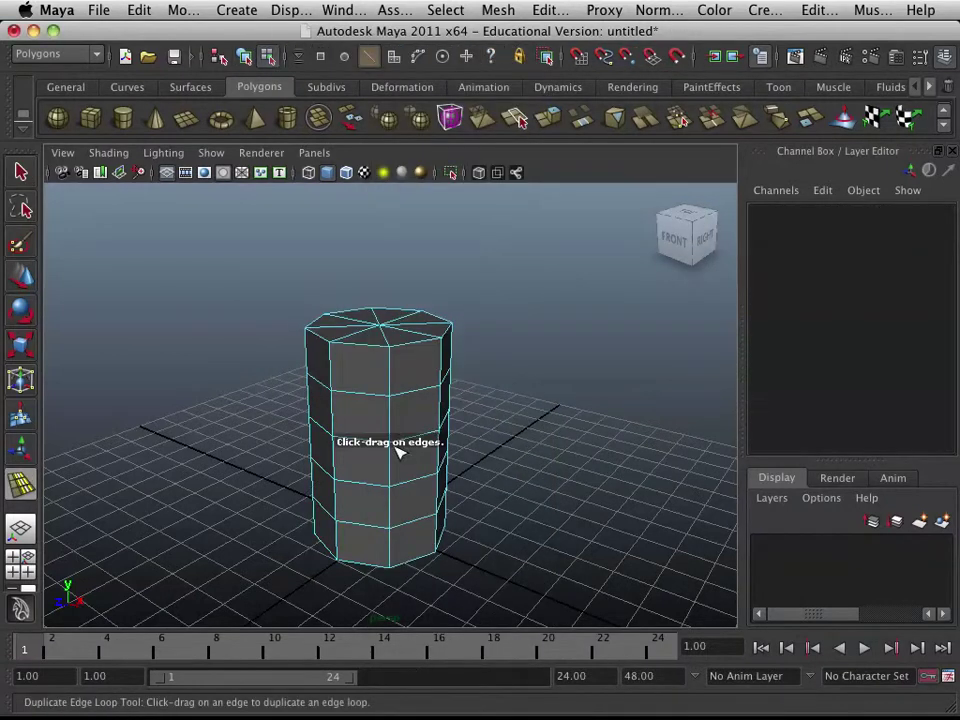
alt+drag(392, 364, 388, 360)
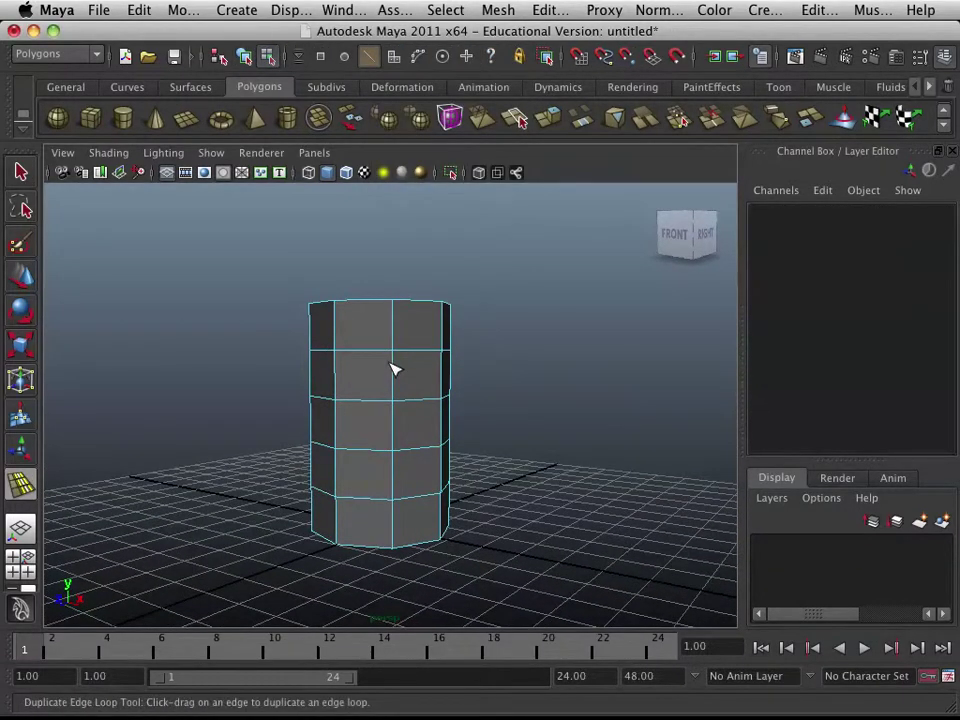
drag(377, 356, 340, 333)
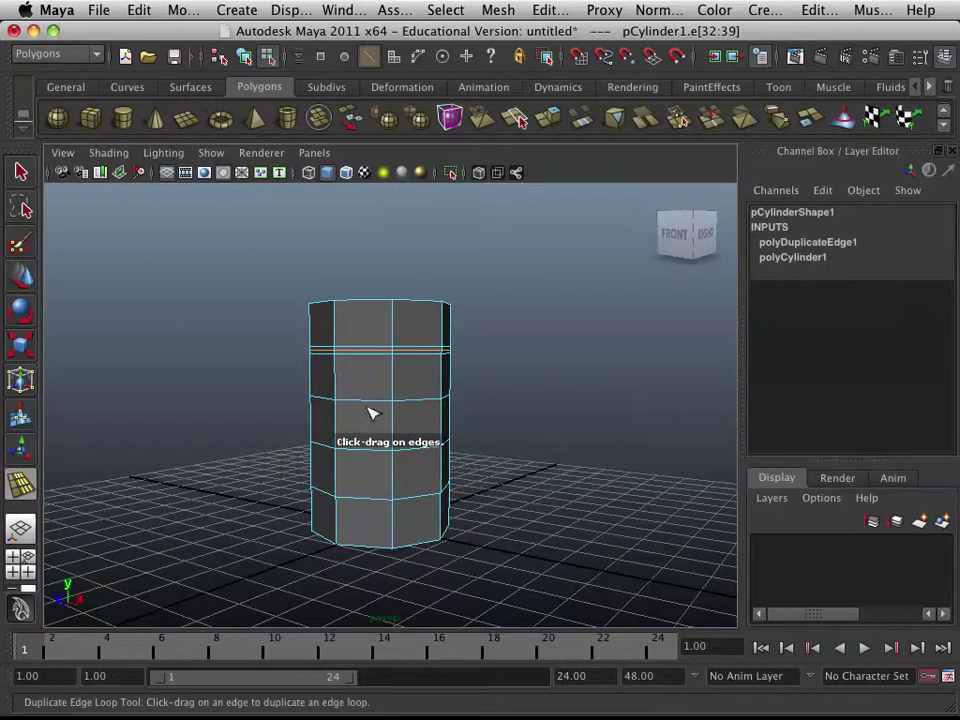
drag(367, 408, 345, 437)
- Offset edge loops around the lowest inner horizontal division, undo them, and offset a close pair around that division again
drag(368, 491, 437, 491)
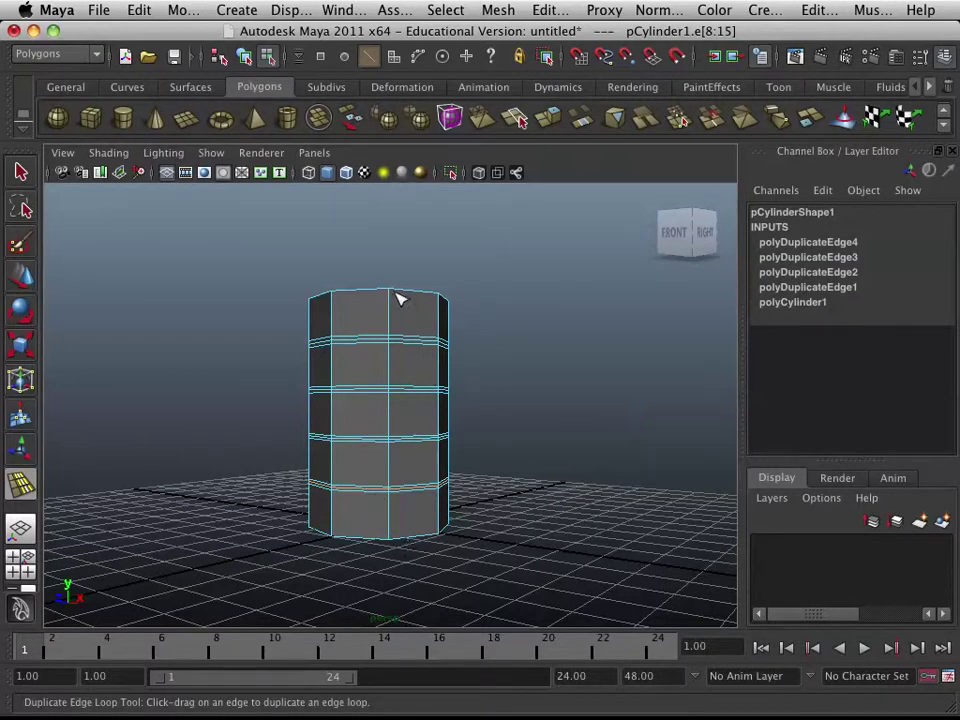
key(z)
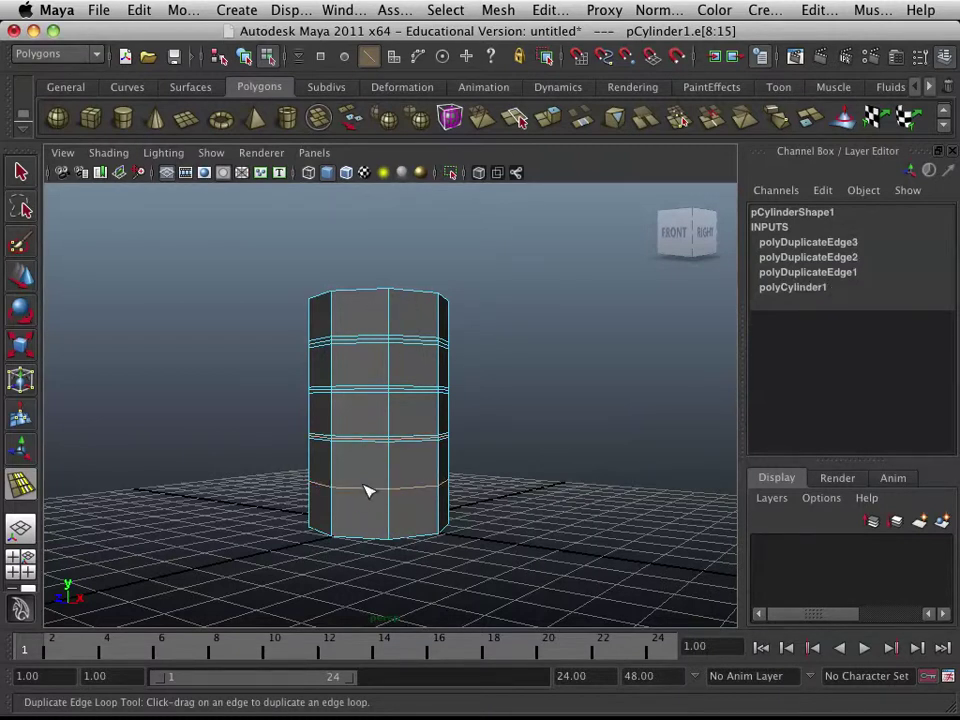
alt+drag(373, 513, 401, 476)
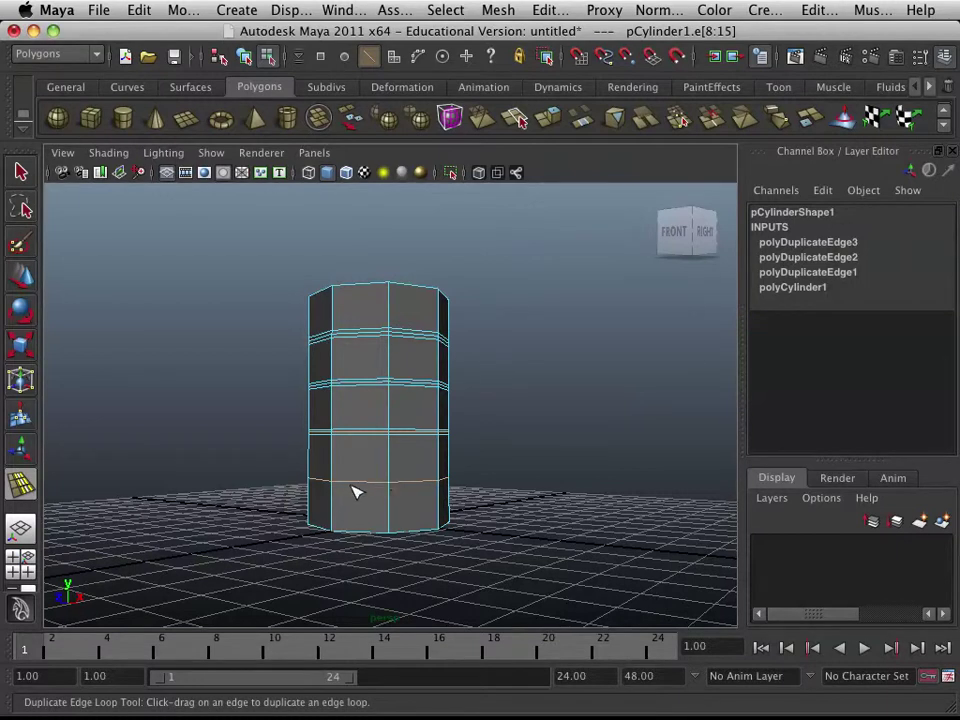
drag(366, 489, 340, 490)
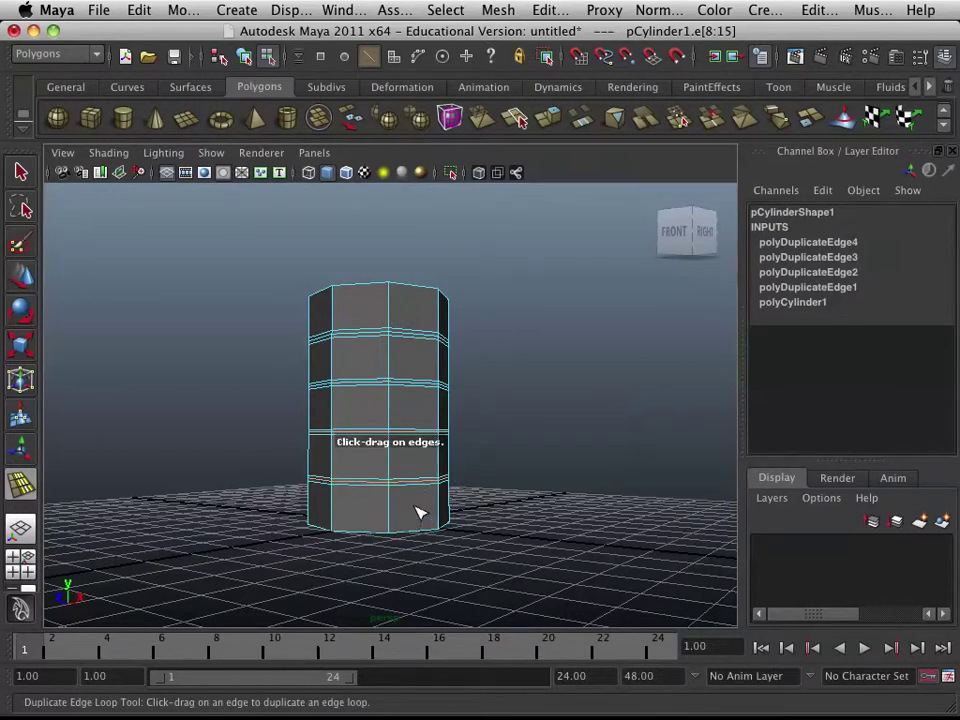
- Try offsetting a vertical edge loop on the cylinder, undo it, and return to the Select Tool
drag(395, 420, 414, 452)
key(z)
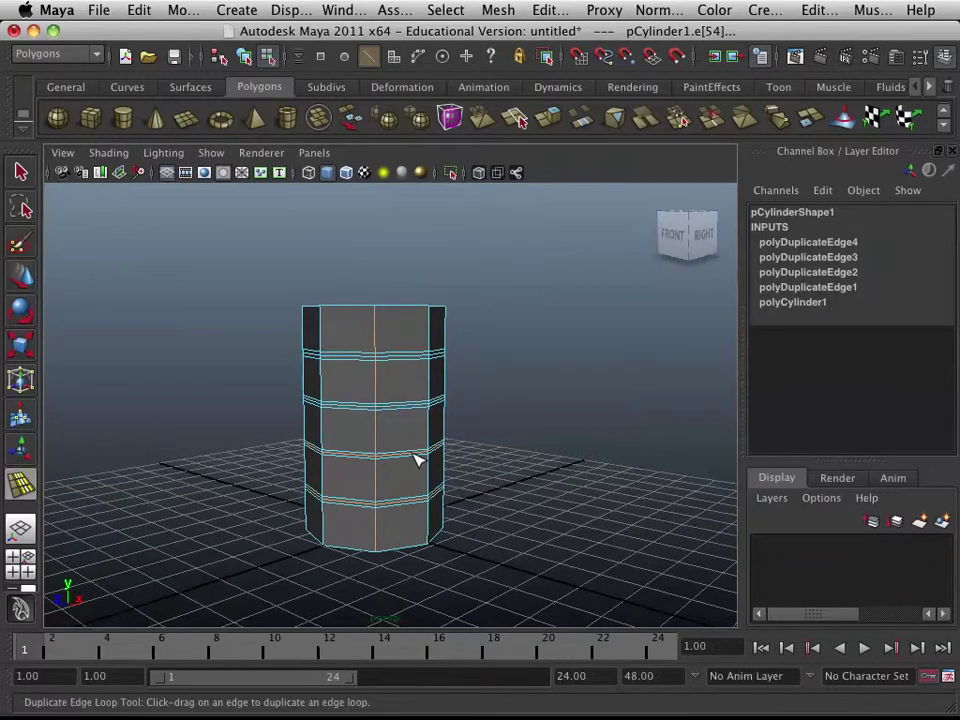
key(q)
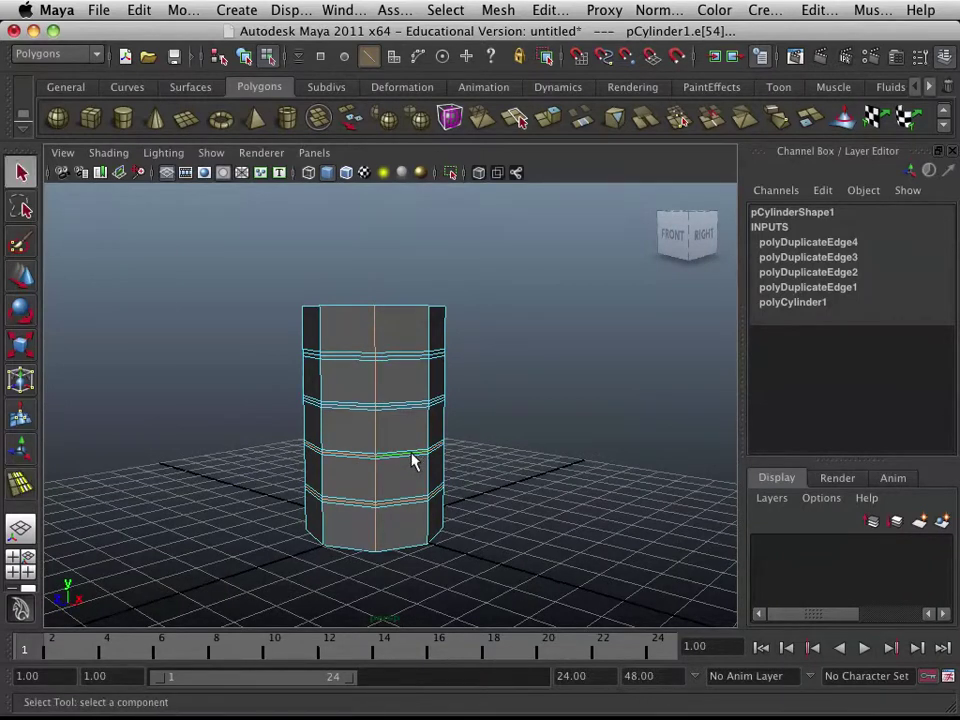
- Select the five wide bands of side faces around the whole cylinder, leaving out the narrow strips between the offset loops and the caps
alt+middle_drag(467, 441, 456, 441)
mouse_move(418, 446)
alt+mouse_down()
mouse_move(414, 424)
mouse_move(411, 436)
alt+mouse_up()
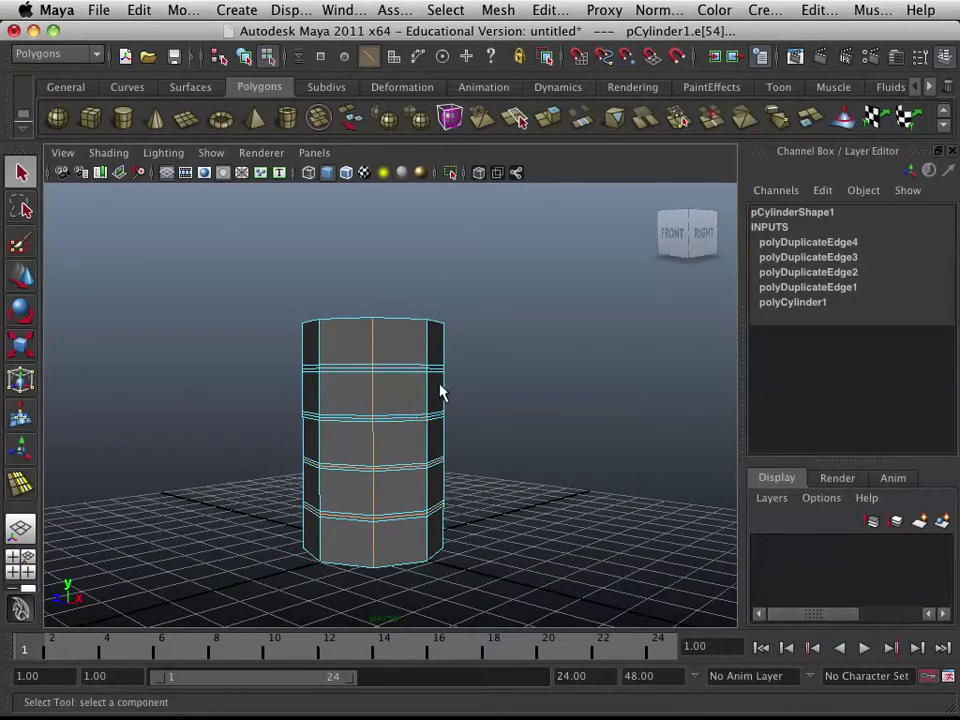
key(space)
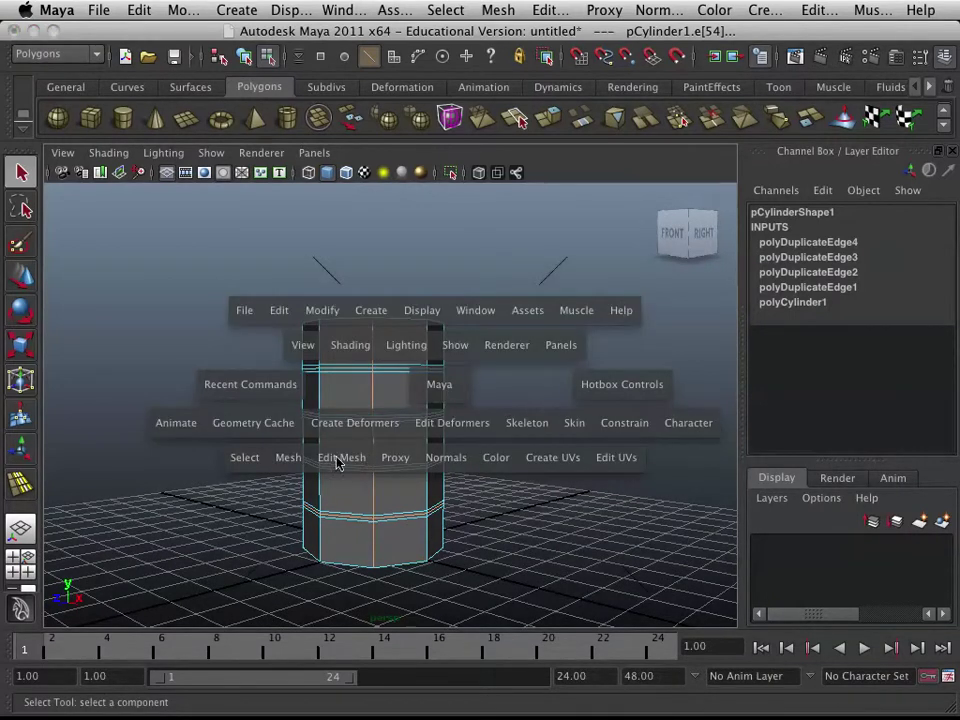
right_drag(390, 345, 390, 390)
click(330, 405)
key(space)
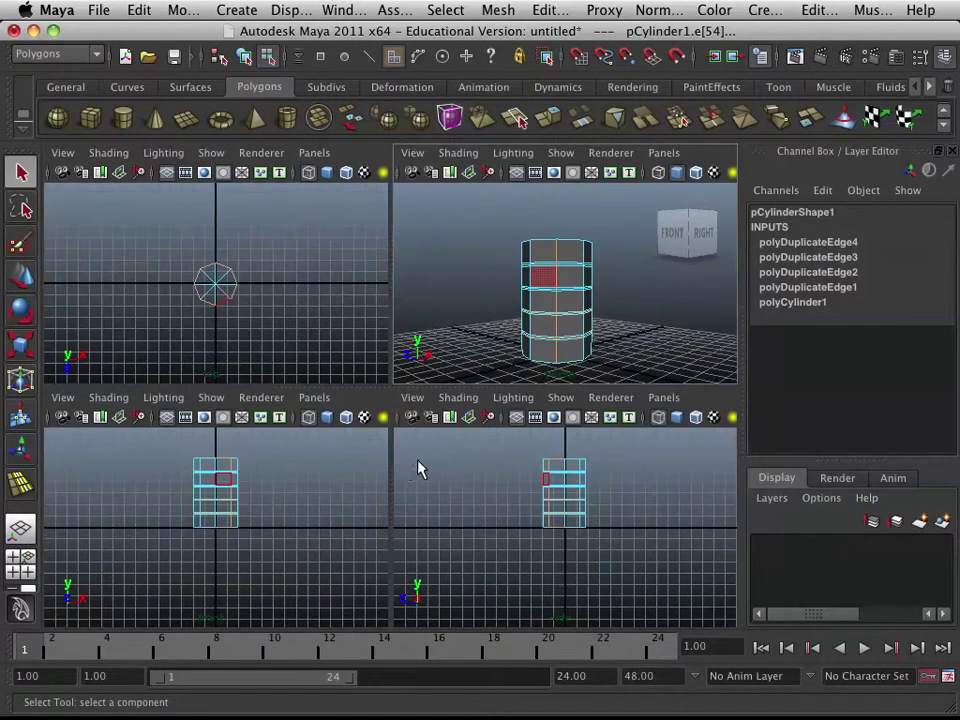
key(space)
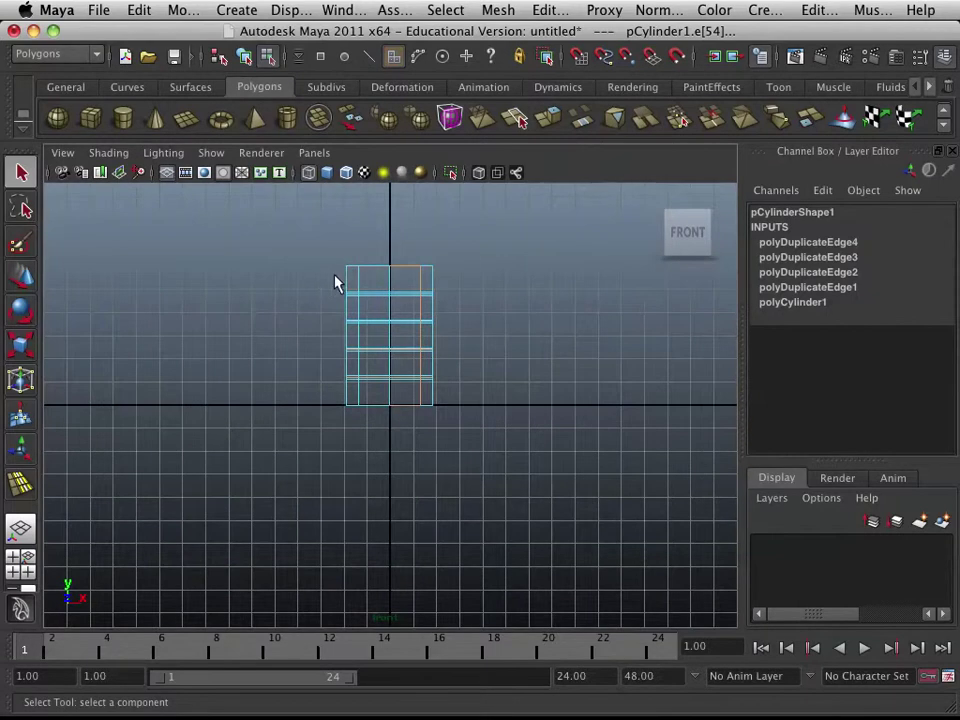
drag(476, 287, 341, 327)
shift+drag(516, 319, 465, 396)
shift+drag(330, 402, 497, 394)
key(space)
key(space)
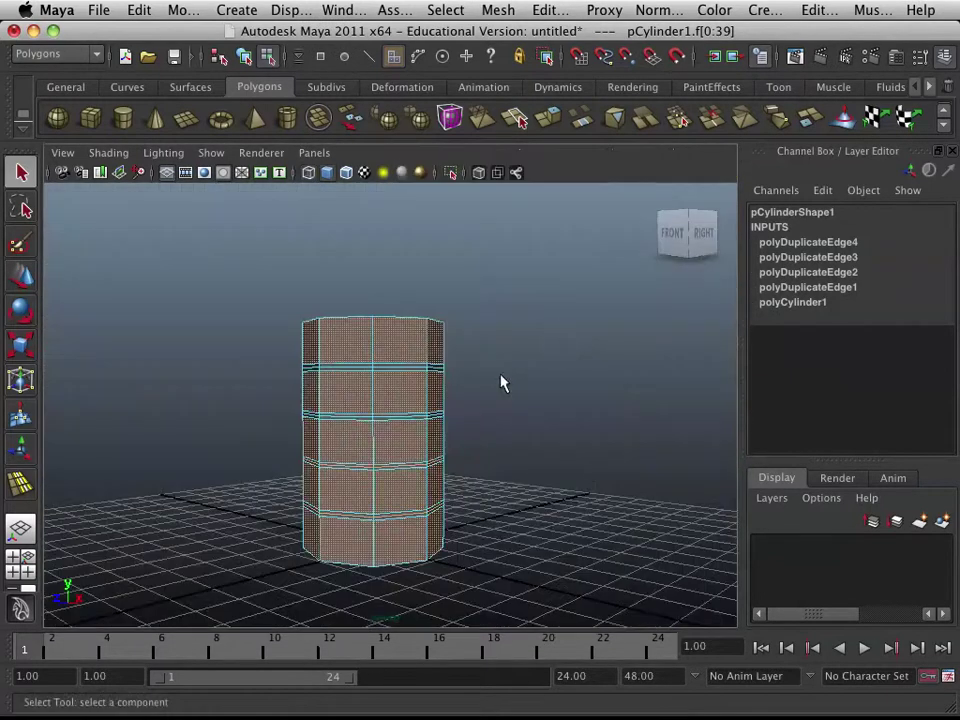
- Try scaling the selected side faces uniformly outward, and undo the scaling
alt+drag(551, 341, 375, 433)
key(r)
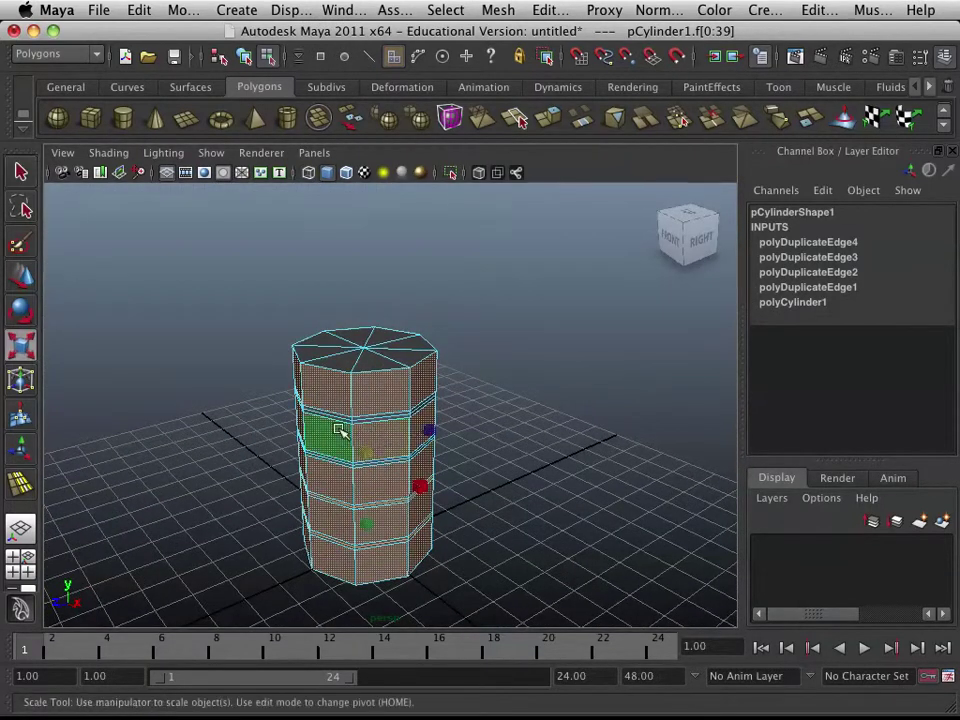
click(368, 451)
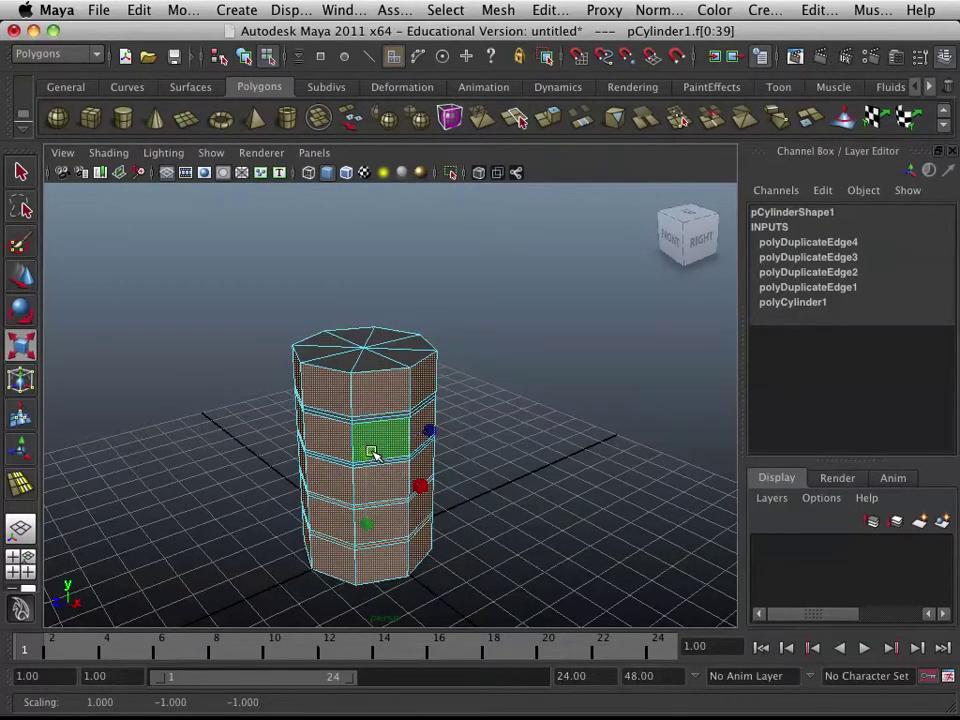
drag(372, 452, 388, 453)
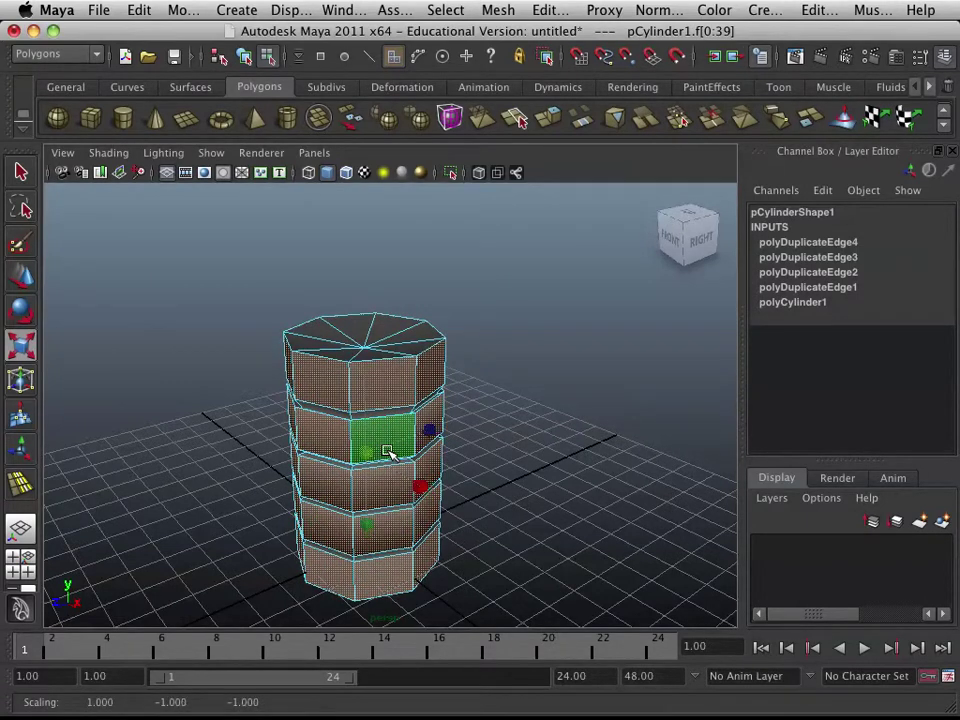
key(ctrl+z)
- Scale the selected side faces slightly outward along only Z and X in the top view, keeping the enlargement even in both directions
key(space)
key(space)
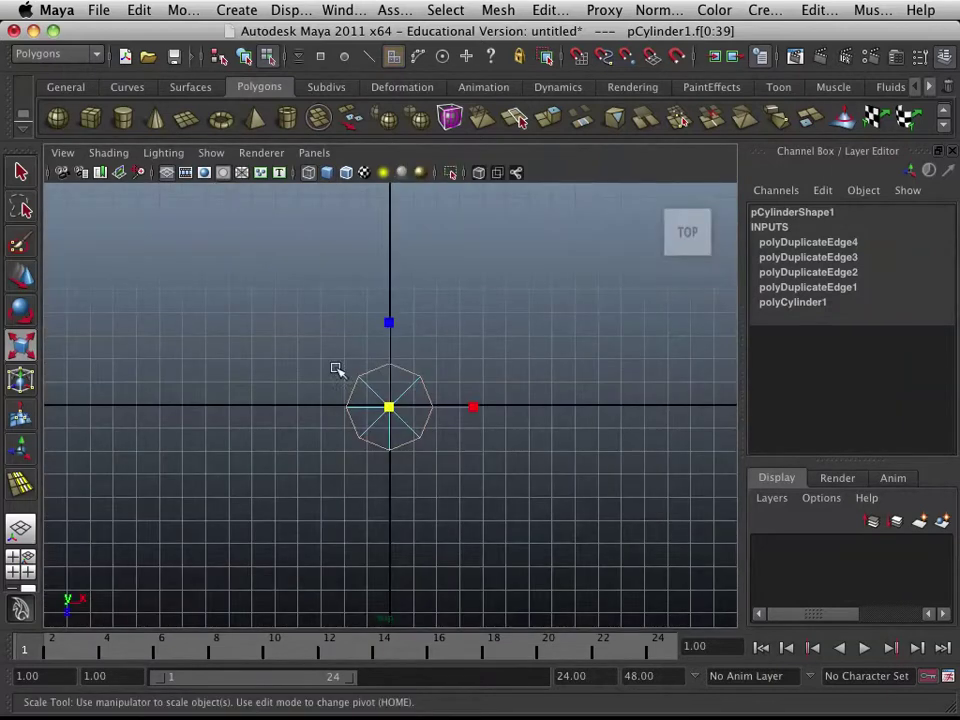
drag(388, 321, 393, 310)
drag(474, 406, 484, 405)
scroll(414, 420, up, 2)
scroll(412, 420, up, 4)
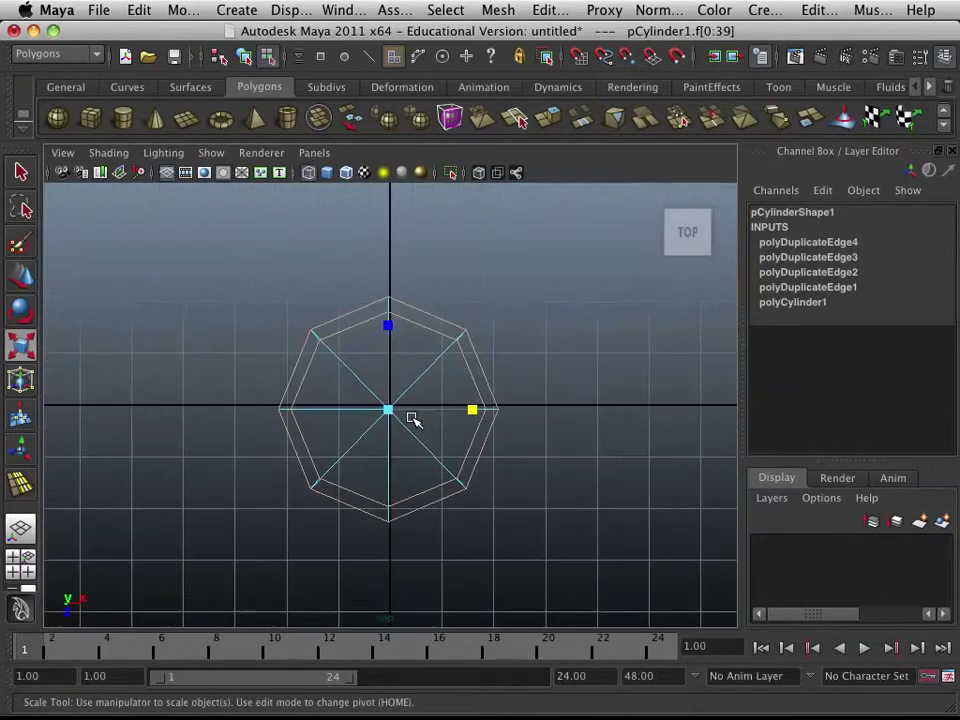
drag(390, 326, 390, 326)
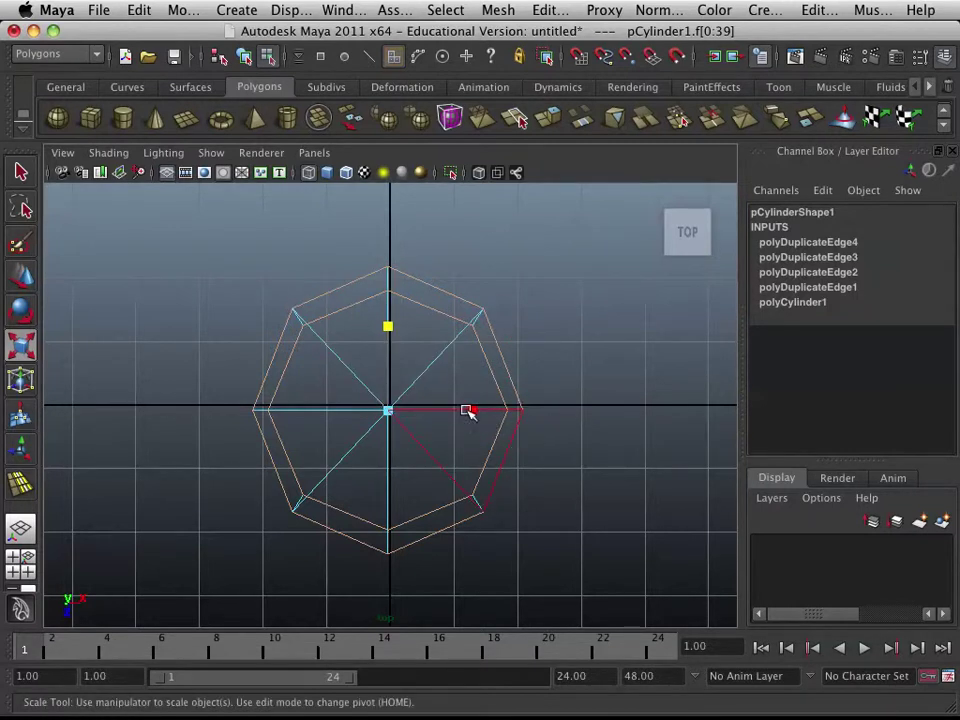
drag(476, 412, 476, 413)
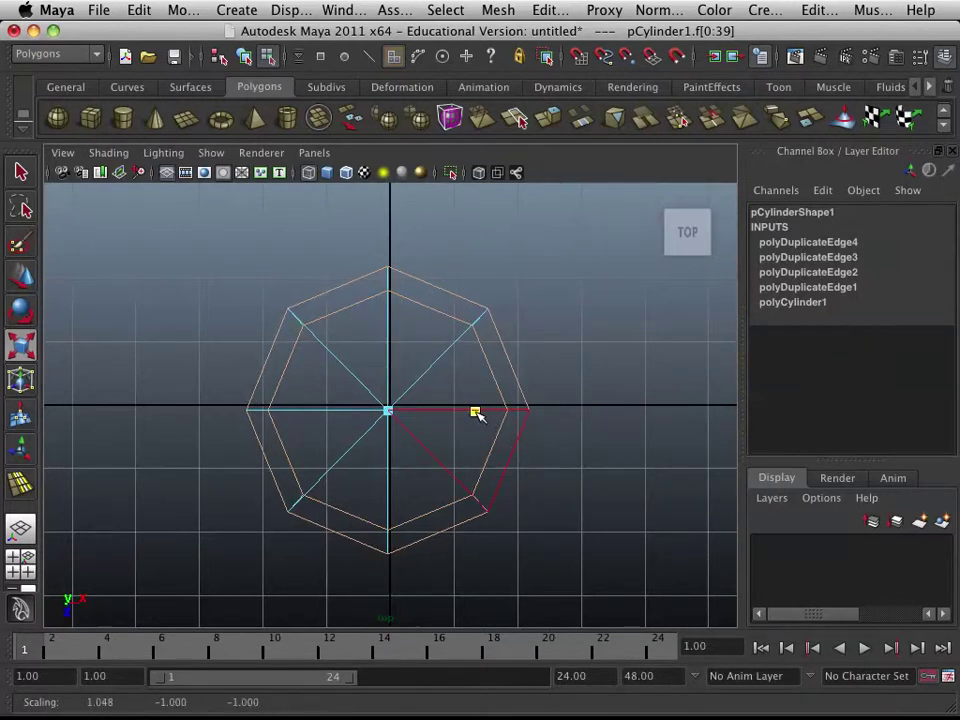
key(space)
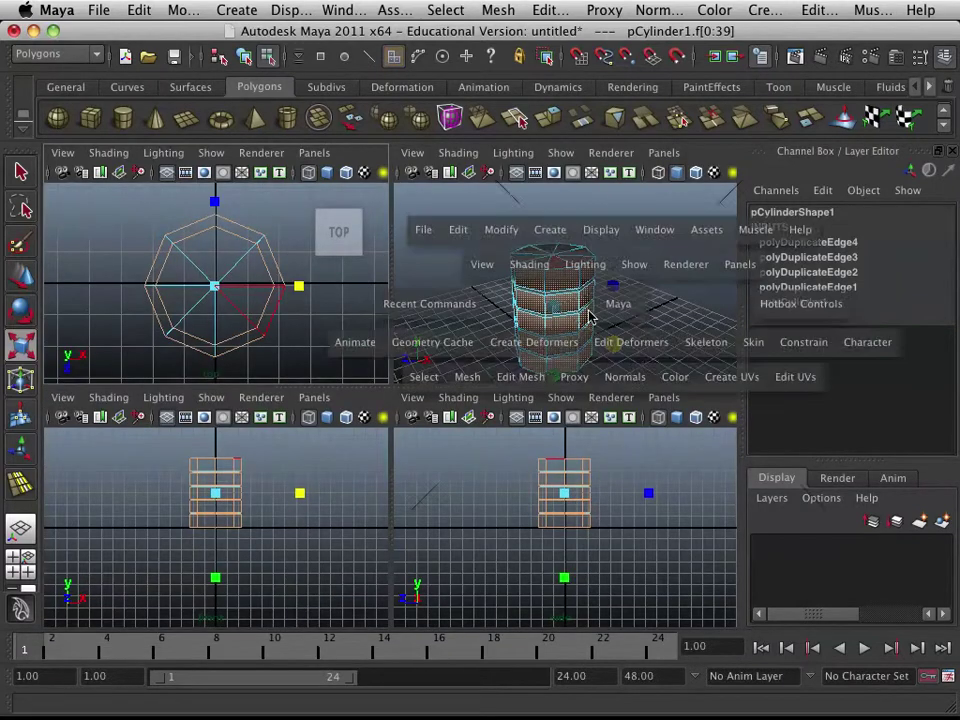
- Return to the perspective view in object mode and examine the ribbed cylinder in smooth preview from the side and above
key(space)
alt+drag(395, 378, 236, 339)
mouse_move(380, 363)
alt+mouse_down()
mouse_move(364, 405)
mouse_move(386, 375)
alt+mouse_up()
right_drag(384, 346, 438, 355)
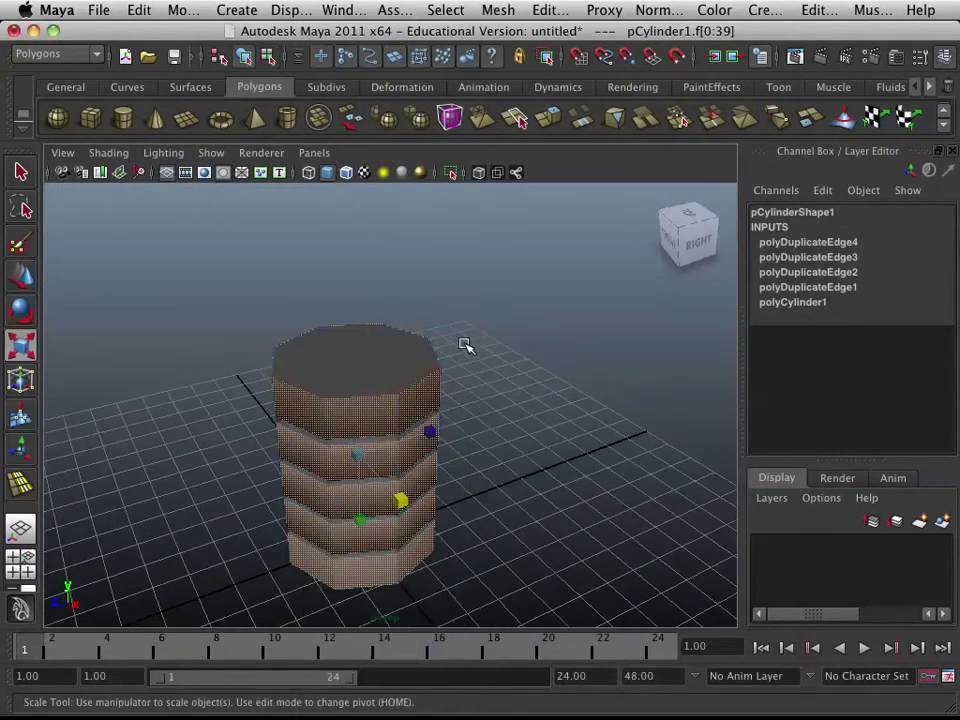
click(499, 373)
mouse_move(499, 373)
alt+mouse_down()
mouse_move(467, 392)
mouse_move(474, 387)
mouse_move(486, 414)
mouse_move(472, 398)
mouse_move(476, 339)
mouse_move(492, 372)
alt+mouse_up()
click(424, 413)
key(3)
click(493, 407)
key(r)
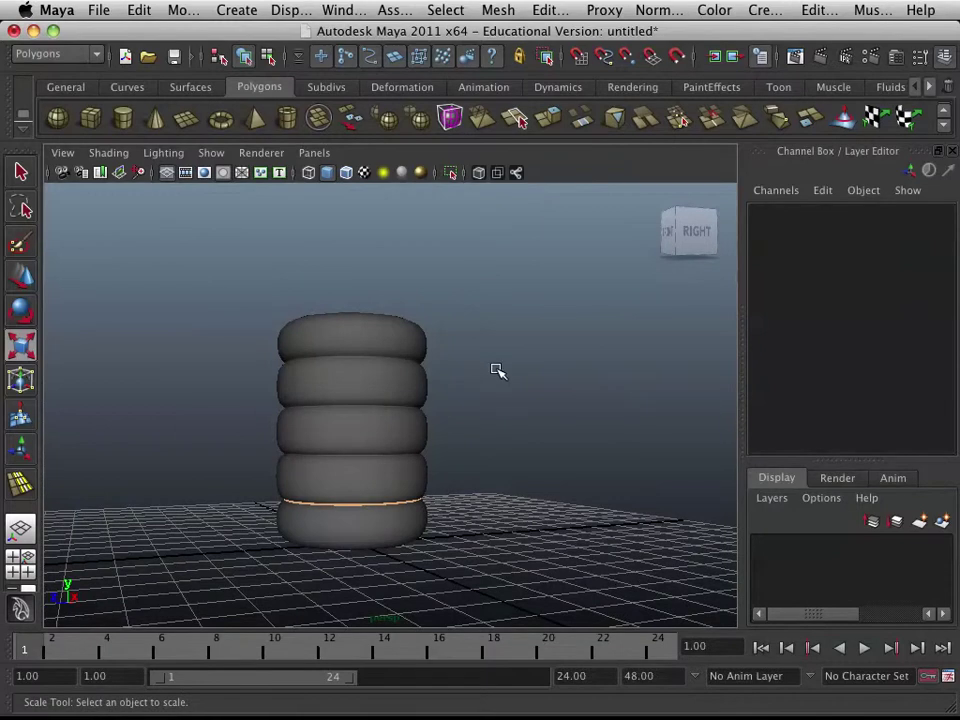
alt+right_drag(465, 407, 465, 377)
alt+drag(465, 377, 431, 441)
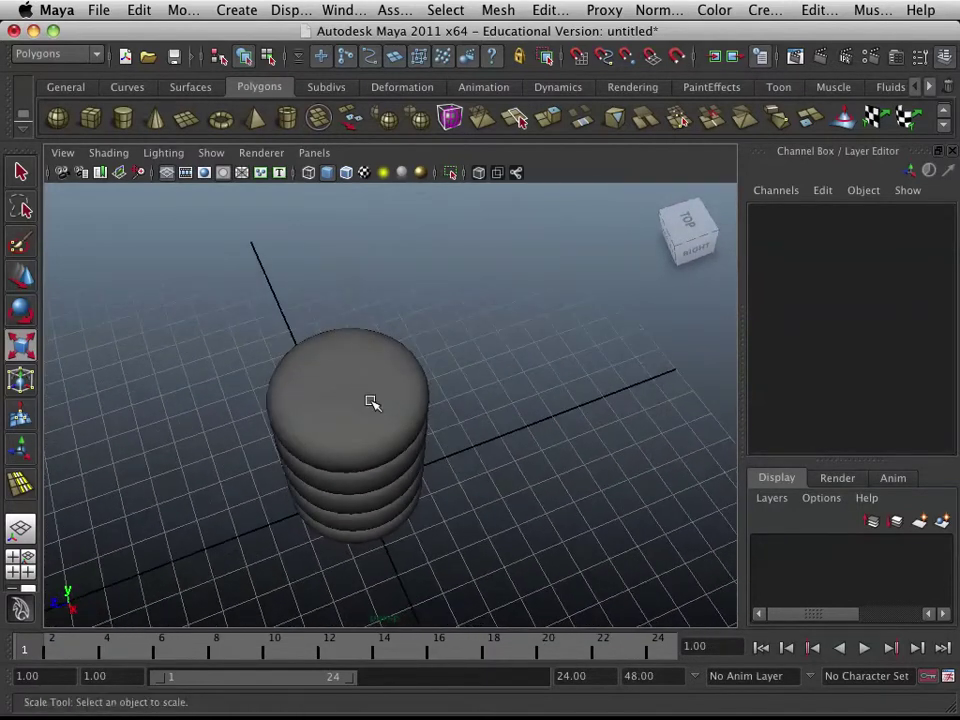
- Turn off the cylinder's smooth preview and select the centre vertex of its top cap in vertex mode
click(377, 399)
alt+drag(377, 399, 388, 368)
right_drag(384, 347, 343, 345)
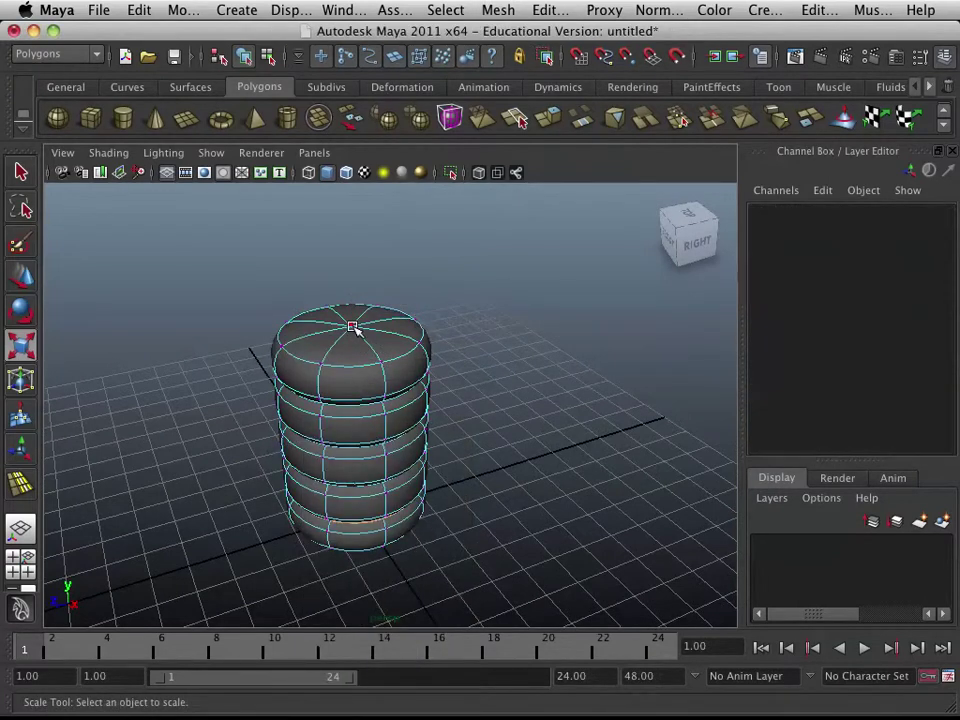
key(1)
click(352, 327)
alt+drag(386, 366, 379, 392)
key(q)
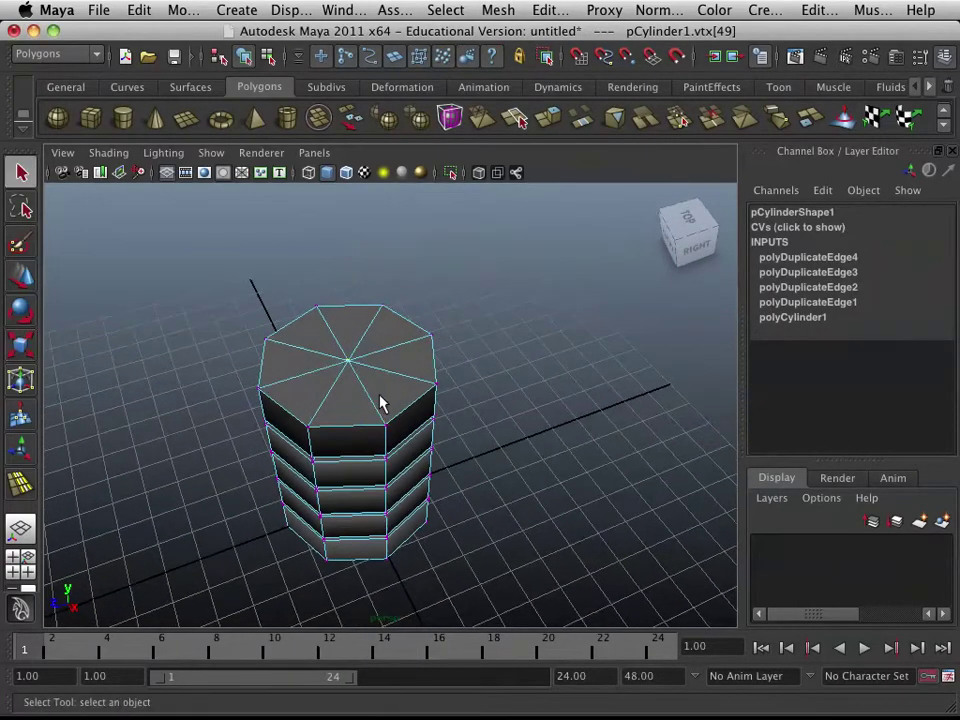
- With the grid hidden, add the bottom cap's centre vertex to the selection and apply Chamfer Vertex to both
alt+drag(380, 530, 338, 468)
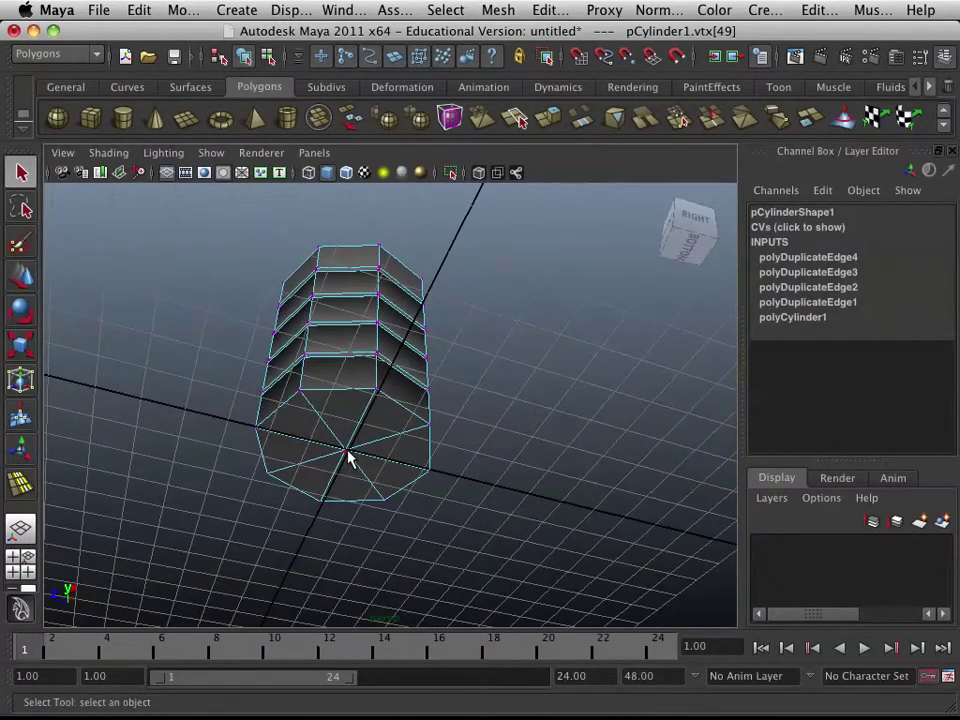
click(166, 173)
alt+drag(293, 291, 360, 388)
key(space)
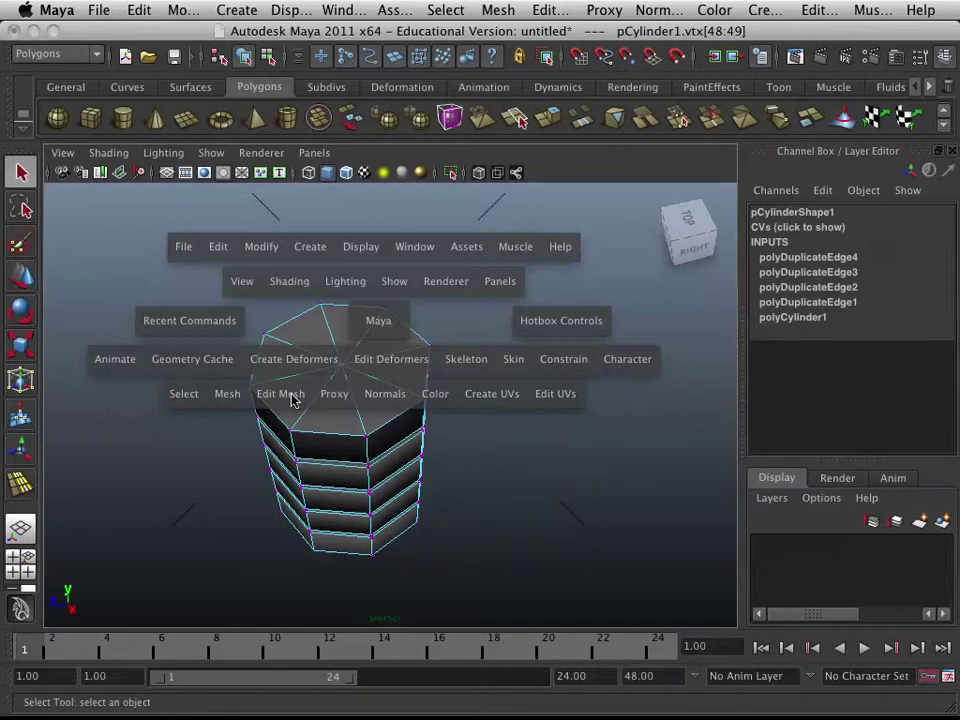
drag(292, 399, 317, 589)
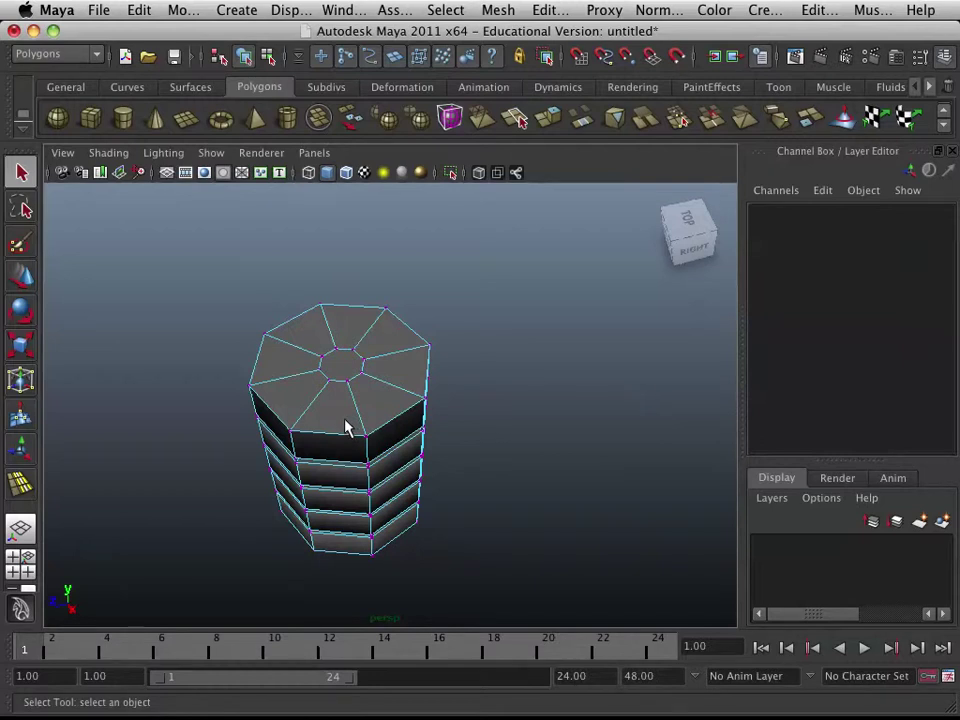
- Select the small rings of chamfered vertices at the centres of both the top and bottom caps
alt+drag(344, 429, 343, 349)
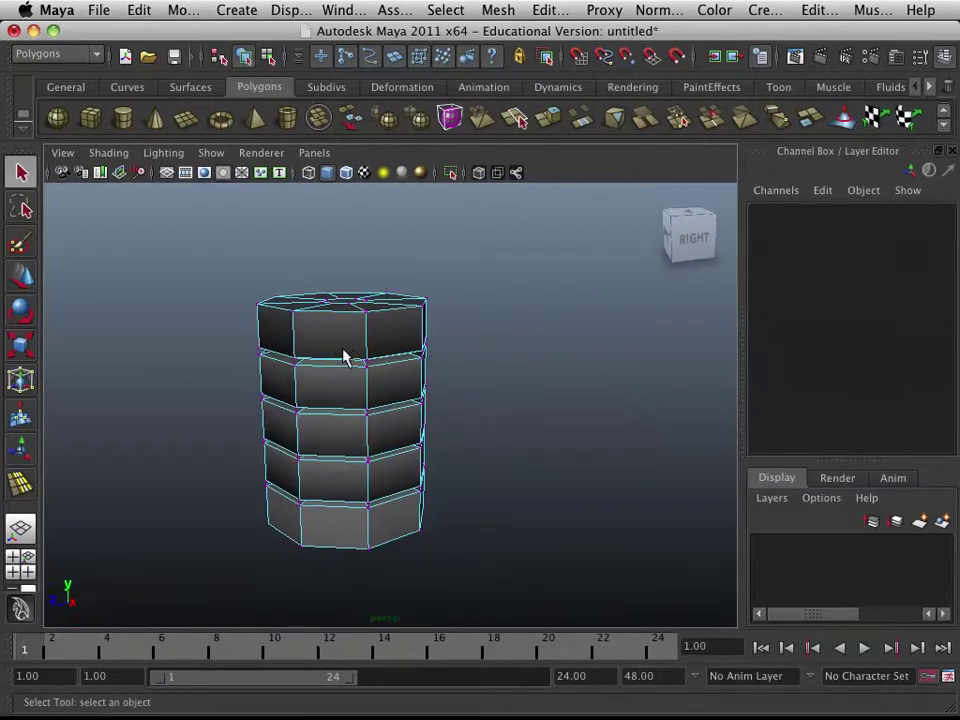
drag(334, 303, 389, 378)
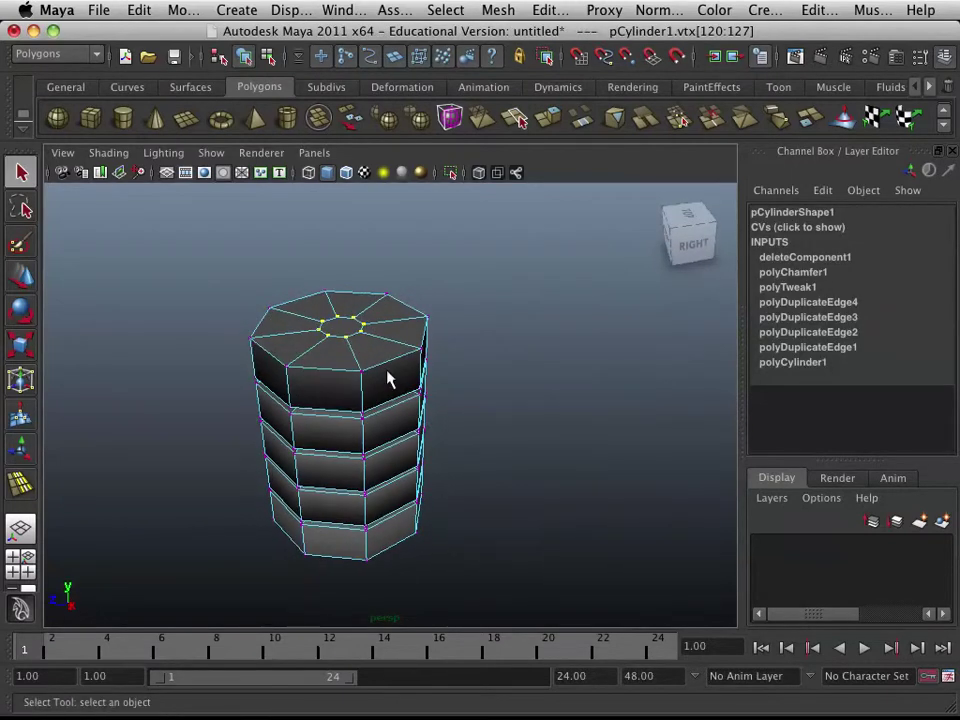
alt+drag(389, 449, 356, 448)
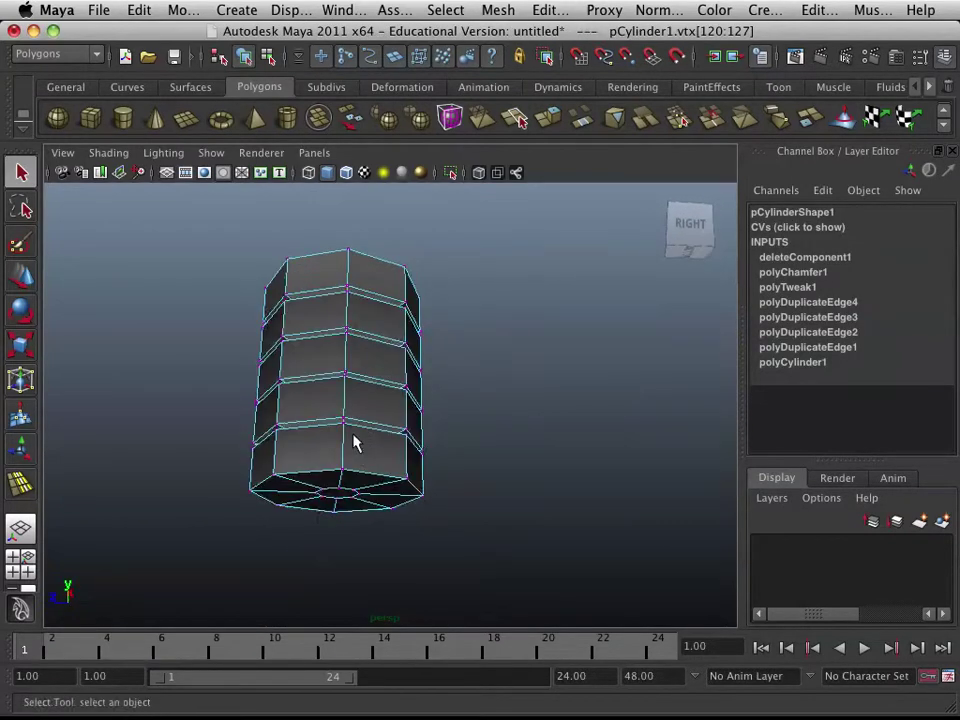
shift+drag(310, 500, 372, 452)
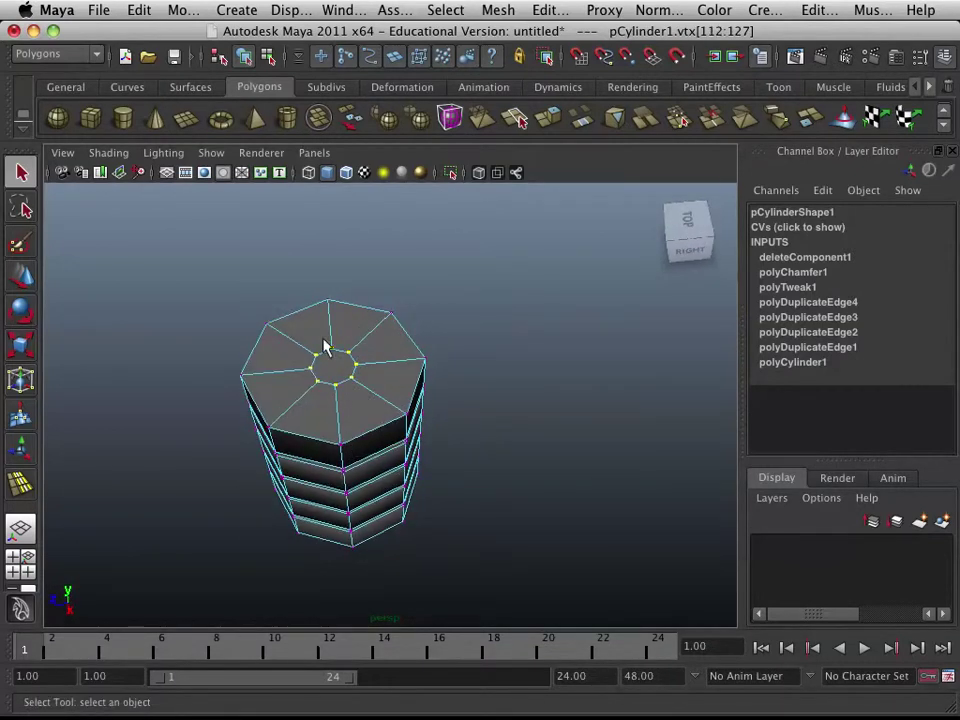
- Try scaling both inner vertex rings uniformly outward together, and undo the scaling
alt+drag(315, 442, 349, 431)
key(r)
key(space)
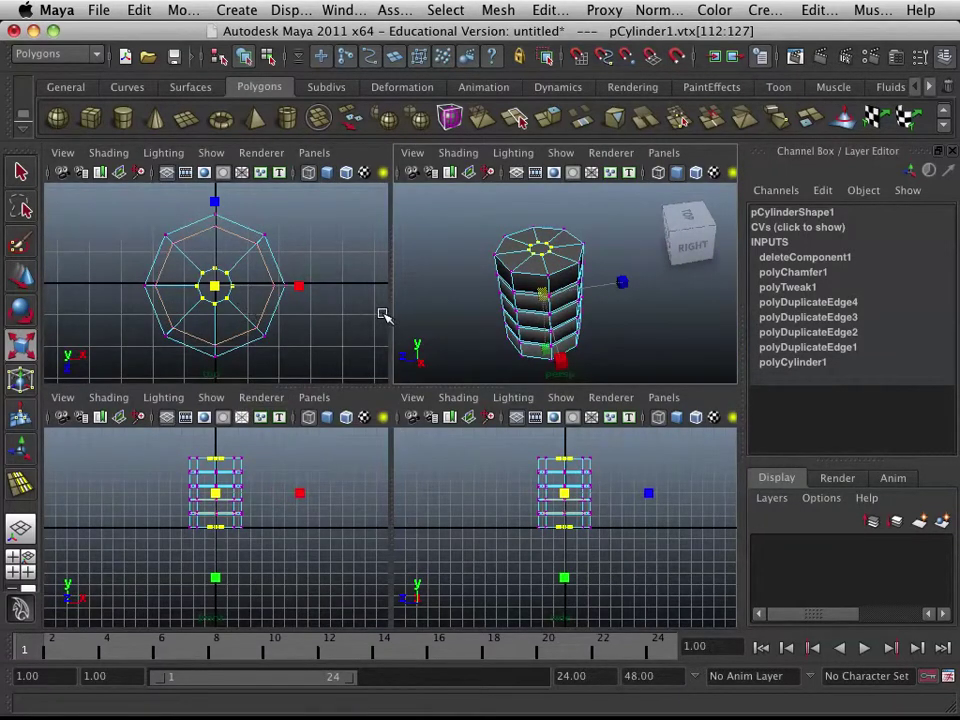
click(231, 300)
key(ctrl+z)
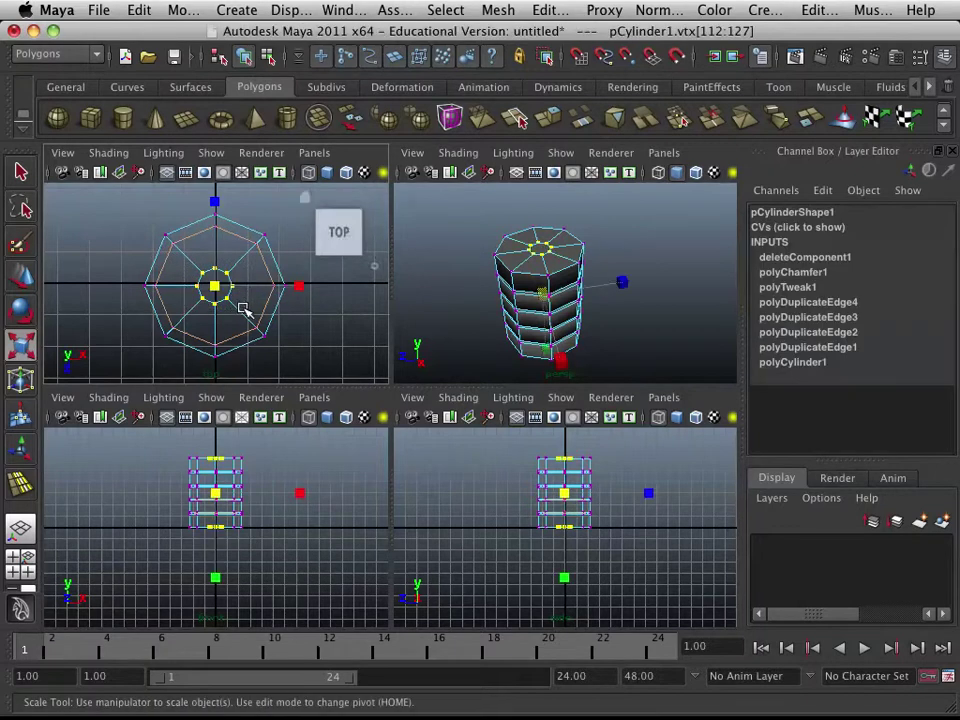
drag(212, 286, 248, 283)
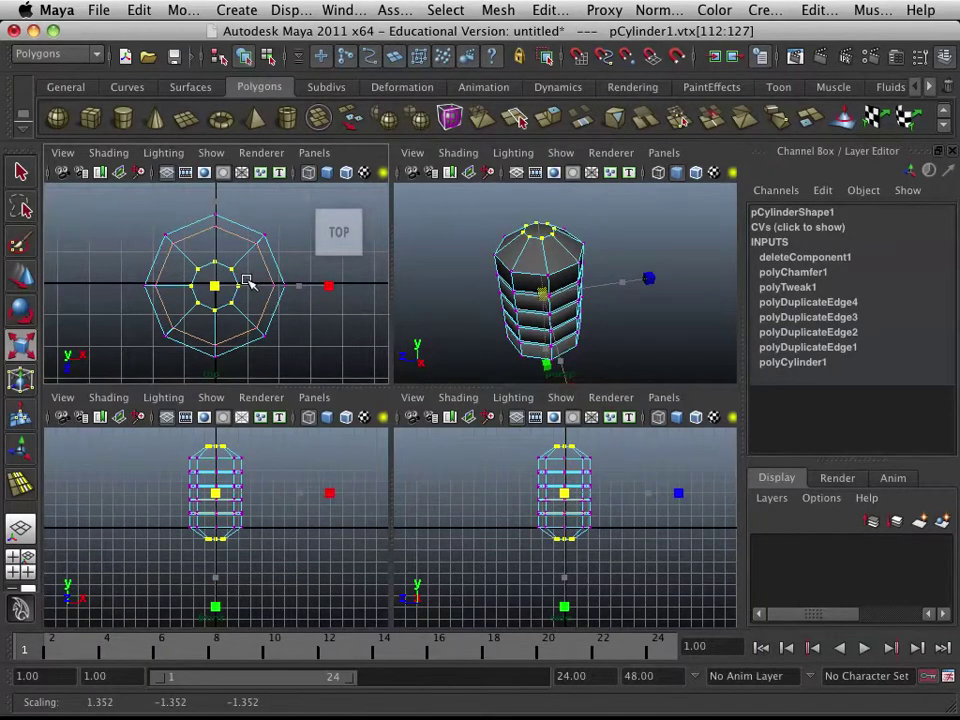
- Clear the selection and select only the inner ring of vertices on the top cap
click(372, 296)
alt+drag(548, 303, 551, 255)
scroll(563, 249, up, 5)
scroll(581, 285, up, 5)
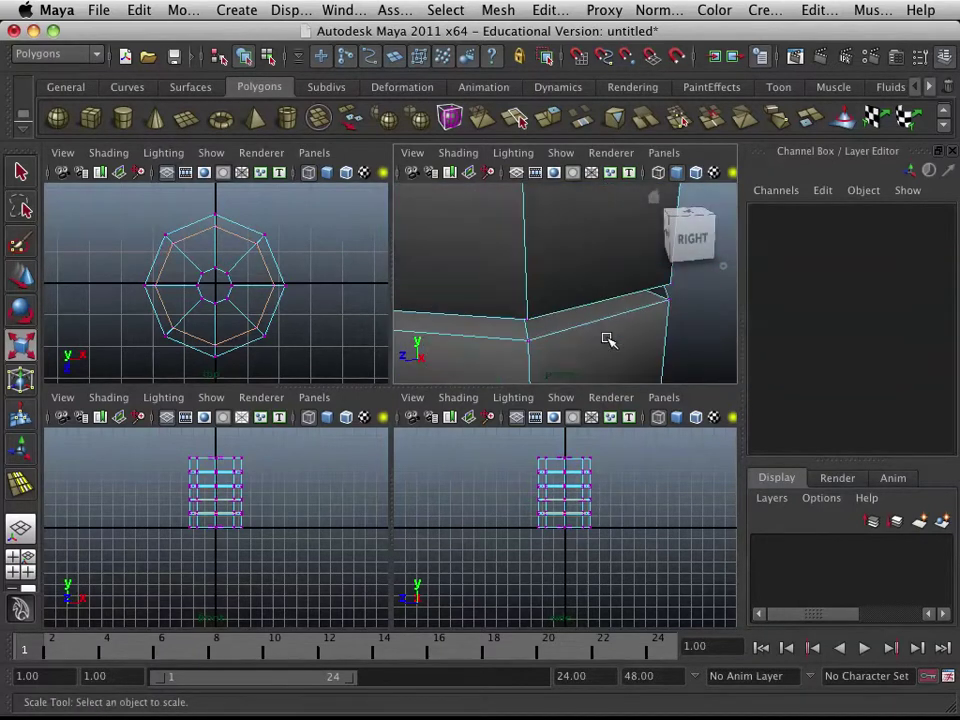
scroll(585, 276, down, 3)
alt+drag(585, 276, 630, 307)
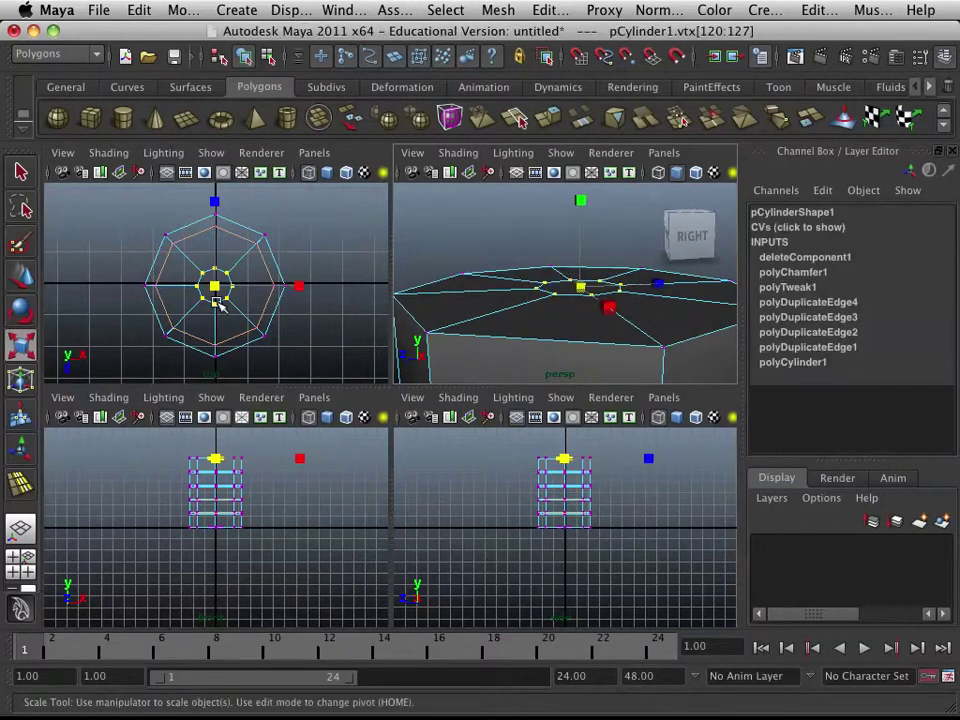
- Scale the top cap's inner vertex ring uniformly outward to about 70 percent of the cap's radius
drag(216, 285, 251, 272)
alt+drag(456, 300, 665, 269)
click(581, 307)
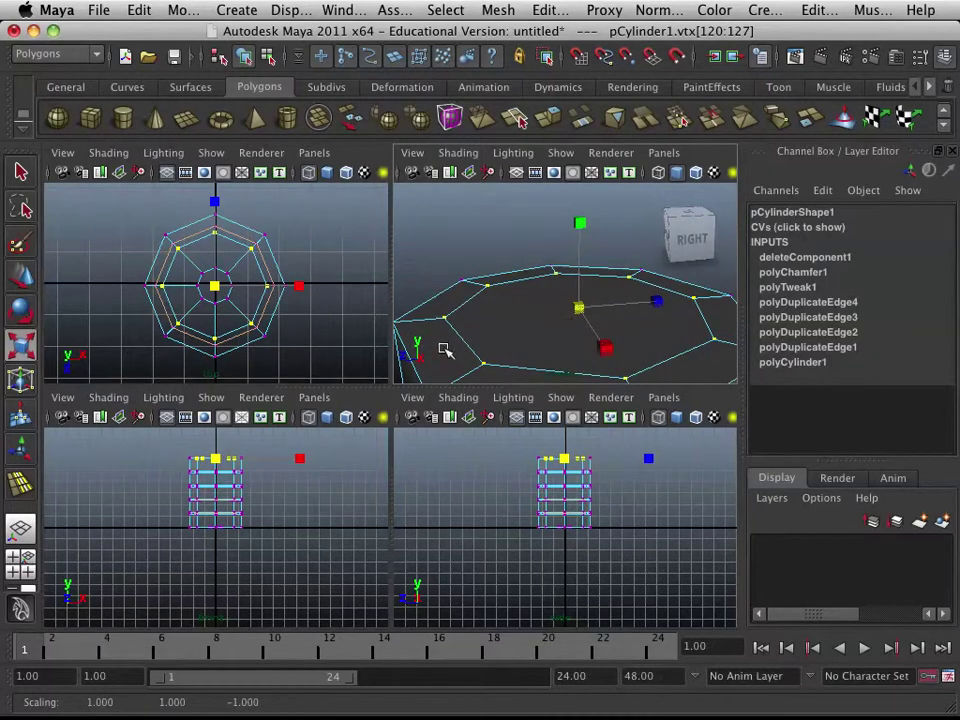
scroll(516, 281, up, 10)
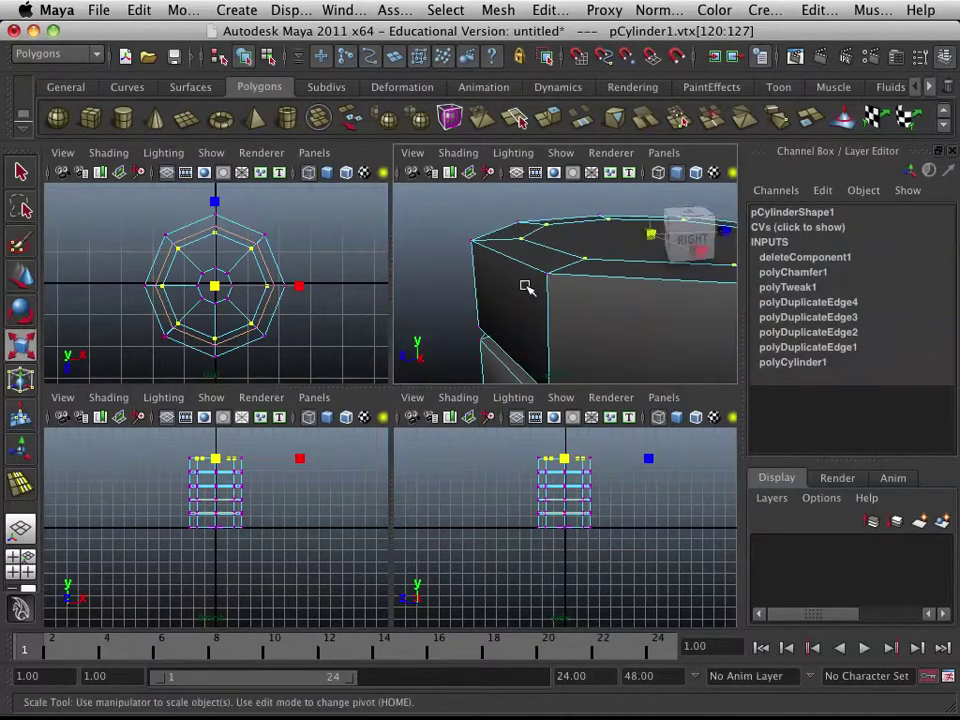
scroll(523, 285, down, 3)
alt+drag(517, 287, 617, 279)
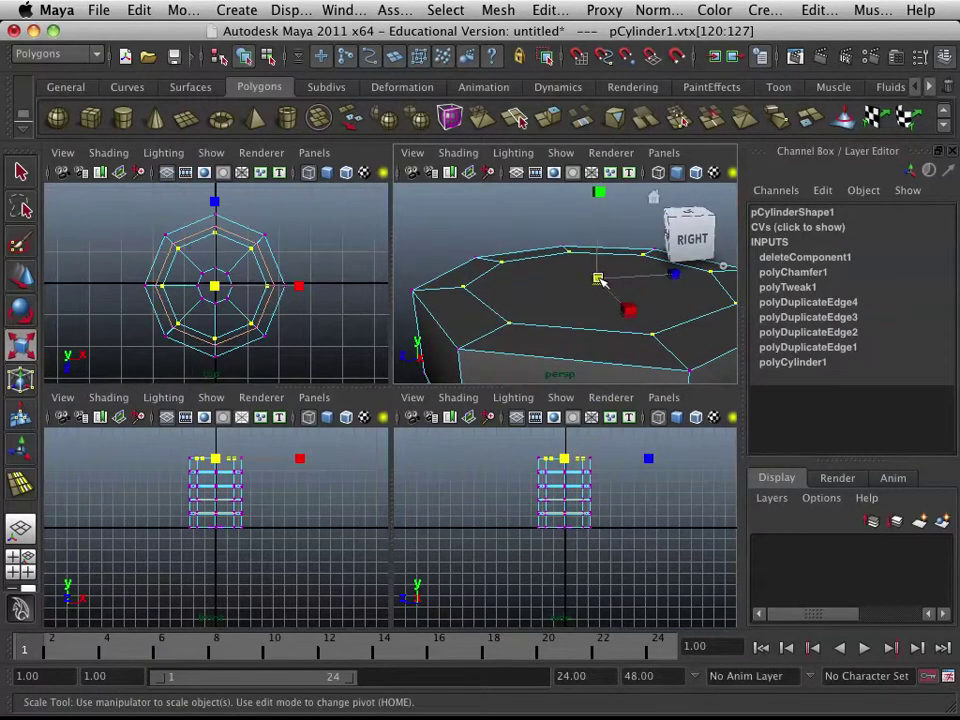
click(597, 279)
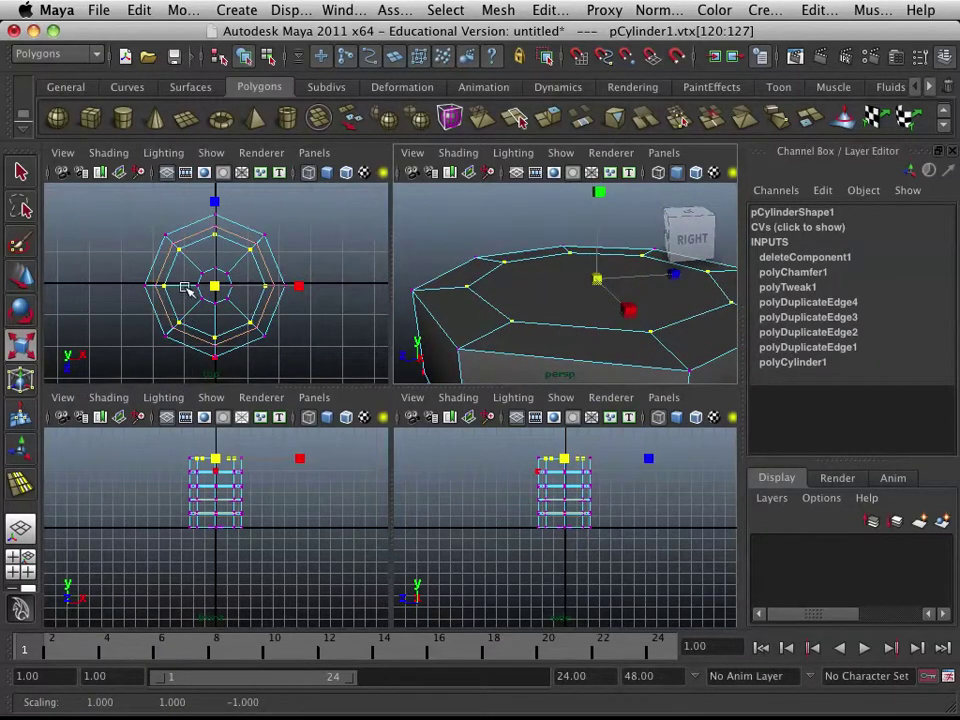
- Select the bottom cap's inner vertex ring and scale it outward to about 55 percent of the cap's radius
drag(231, 309, 247, 283)
key(space)
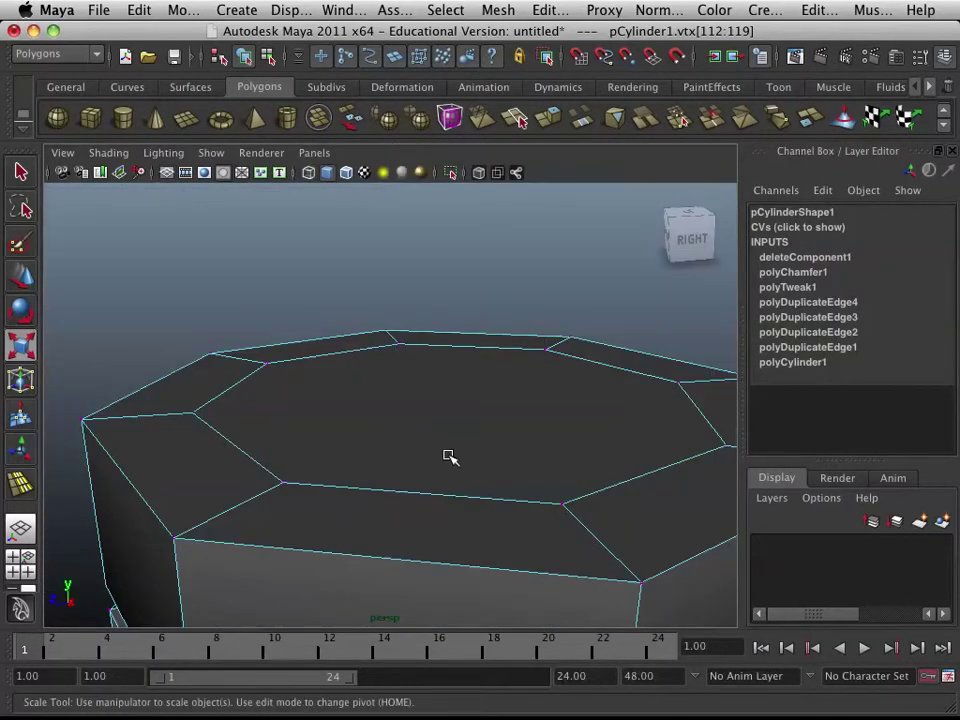
scroll(450, 460, down, 5)
alt+drag(453, 568, 375, 176)
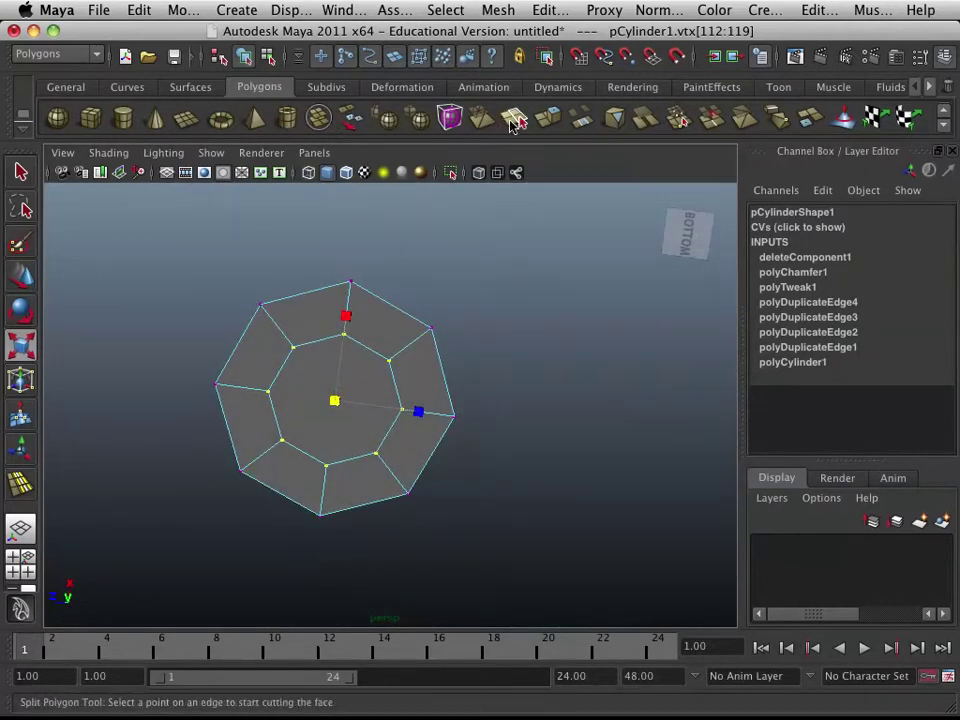
- With the Split Polygon Tool, cut the bottom cap's central face between two opposite vertices of the inner ring
key(r)
key(space)
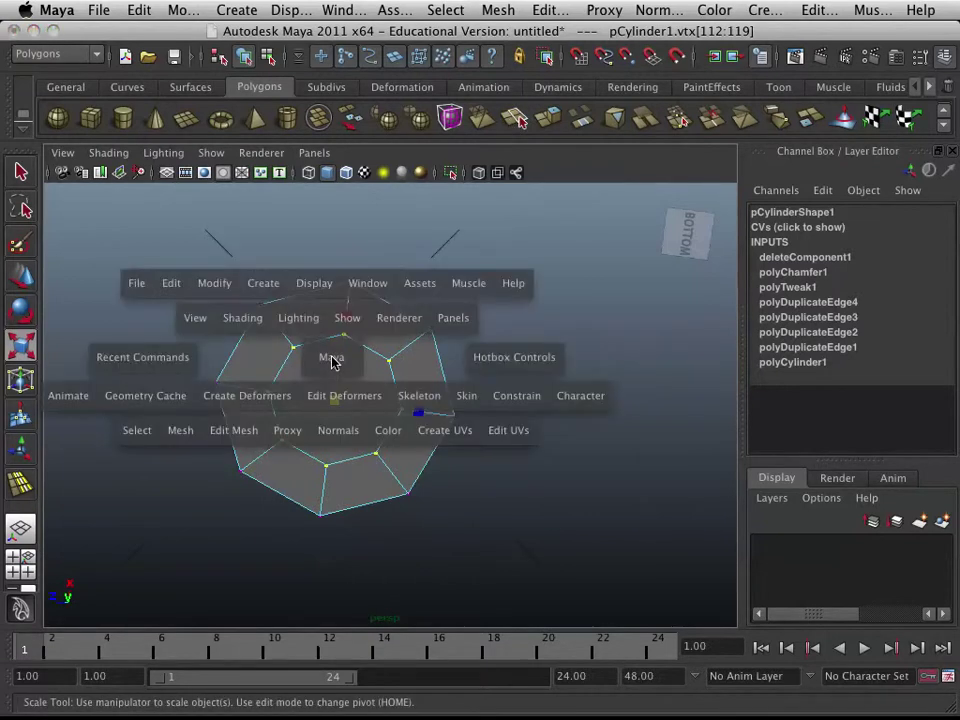
click(237, 430)
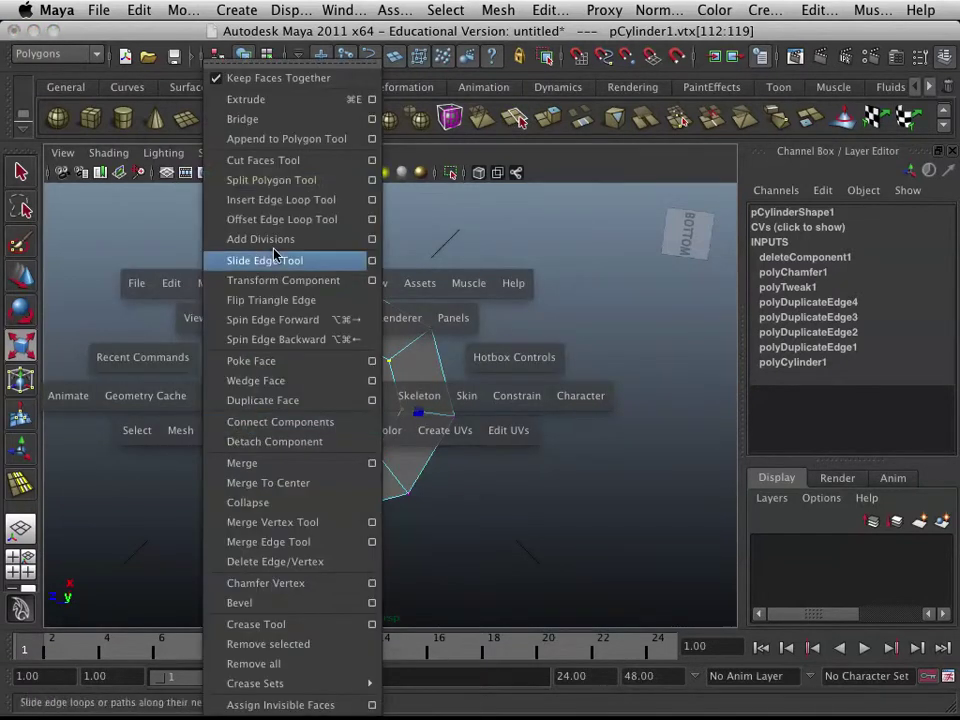
click(283, 182)
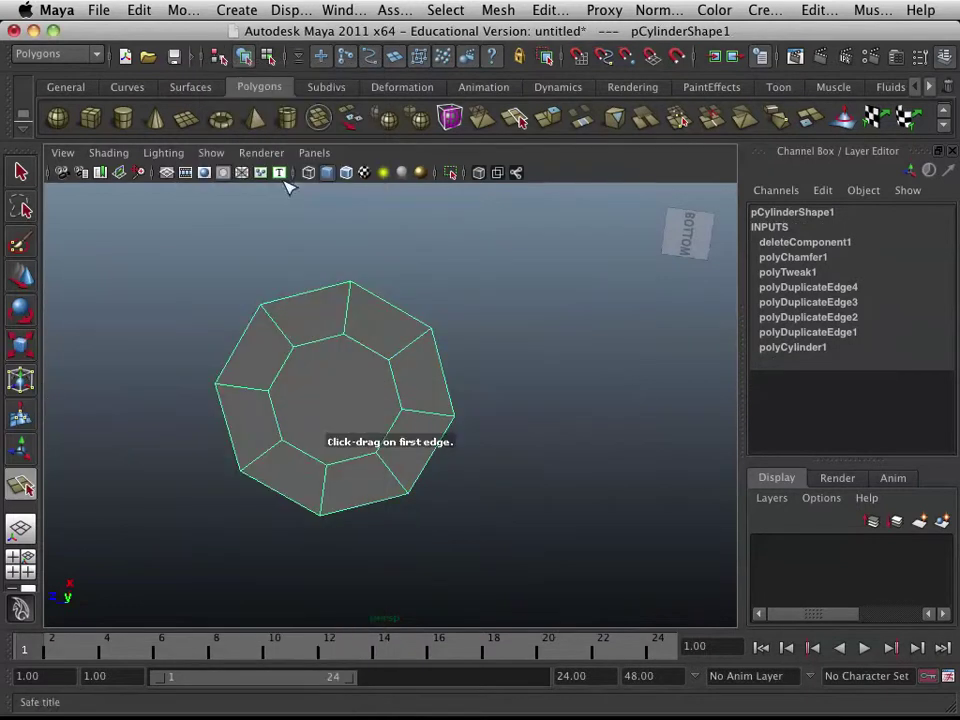
alt+drag(350, 318, 324, 354)
drag(348, 473, 292, 486)
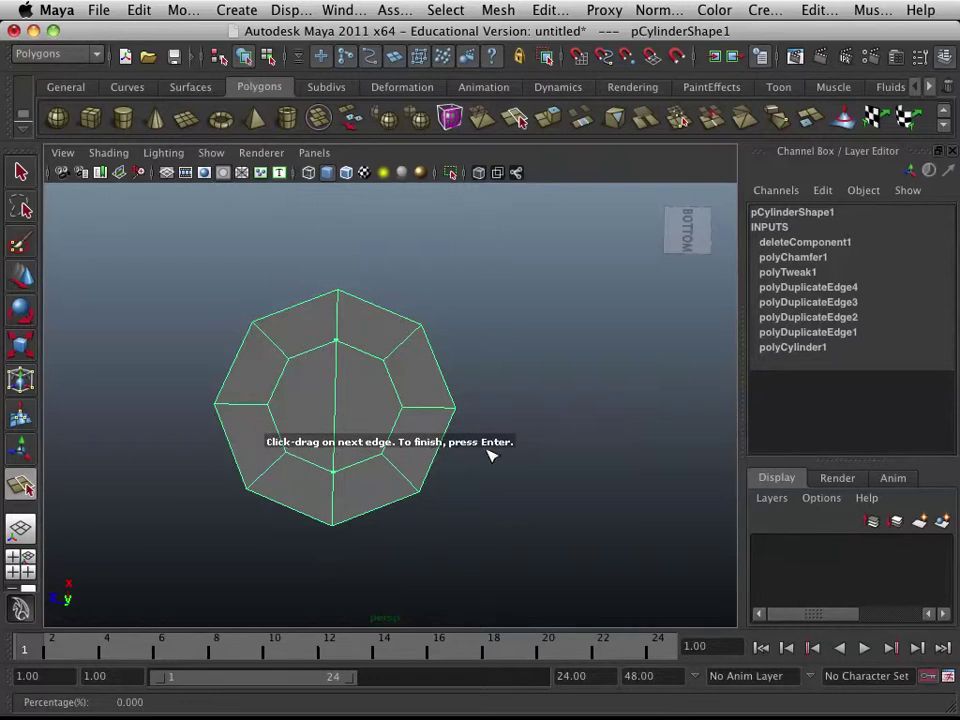
key(Return)
- Split the bottom cap's centre again with a perpendicular cut crossing the first edge, and return to the Select Tool
key(r)
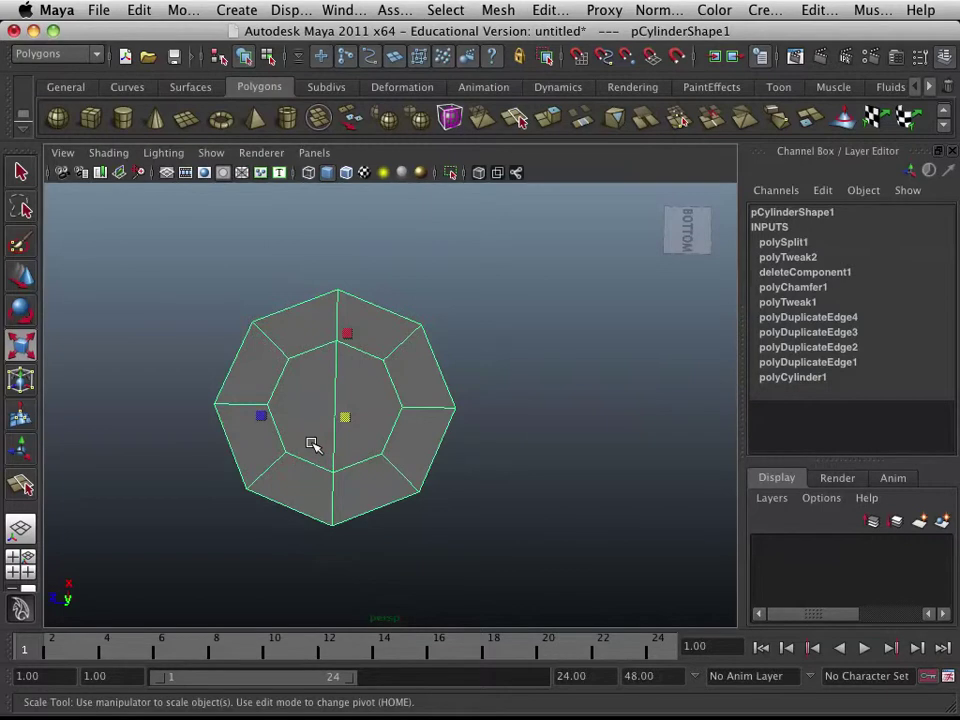
key(y)
drag(283, 437, 262, 368)
drag(405, 425, 403, 393)
key(Return)
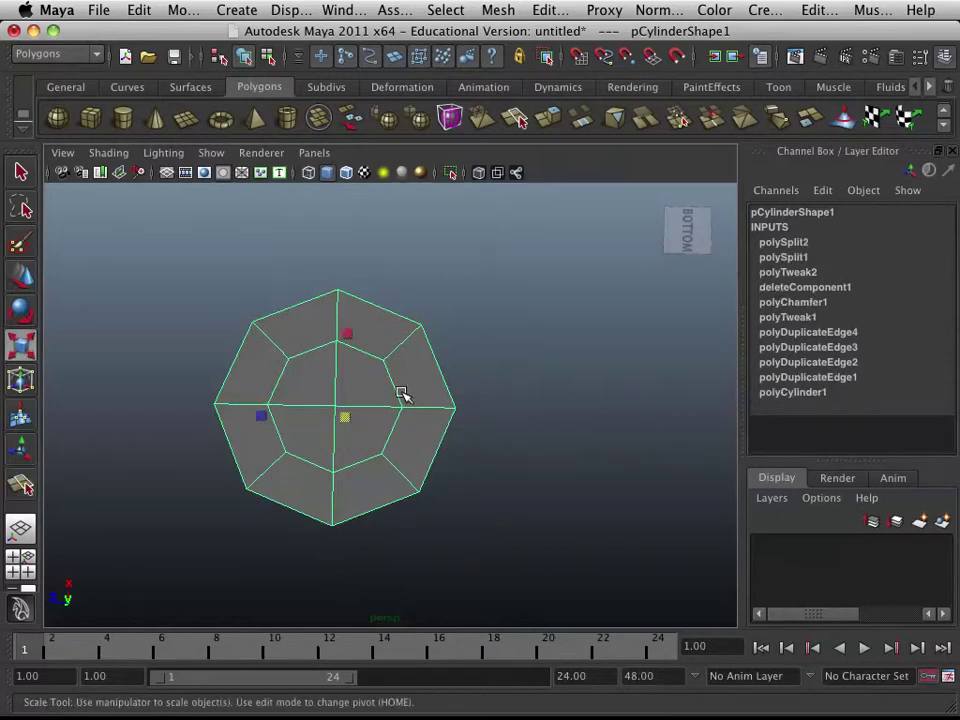
alt+drag(315, 364, 261, 394)
key(q)
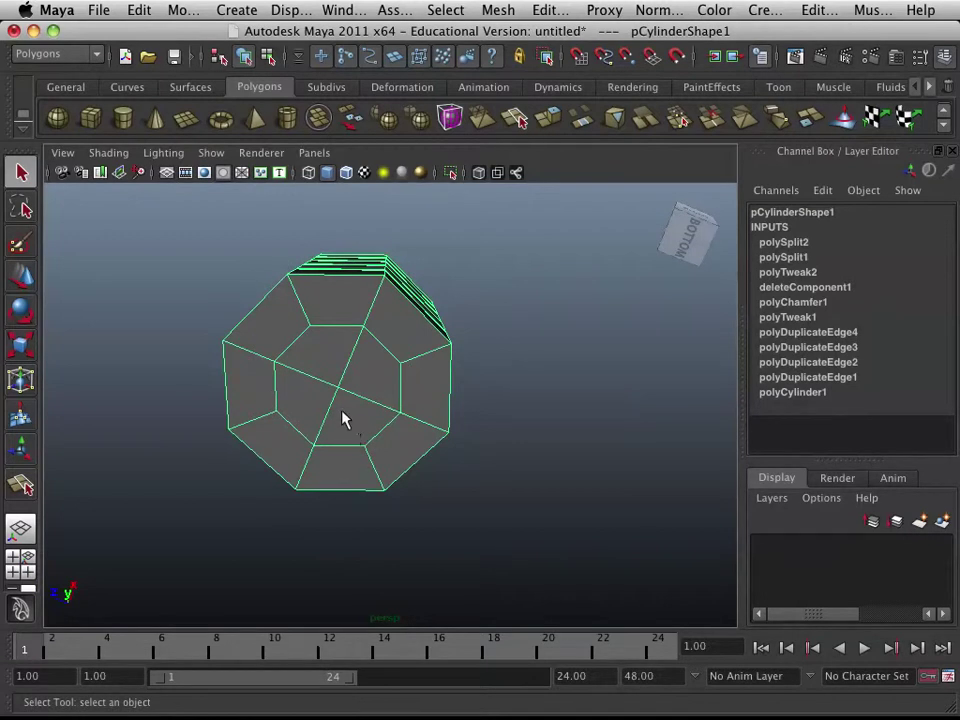
- Show the cylinder in smooth preview, deselect it, and examine the rounding of the bottom cap
alt+drag(332, 394, 283, 395)
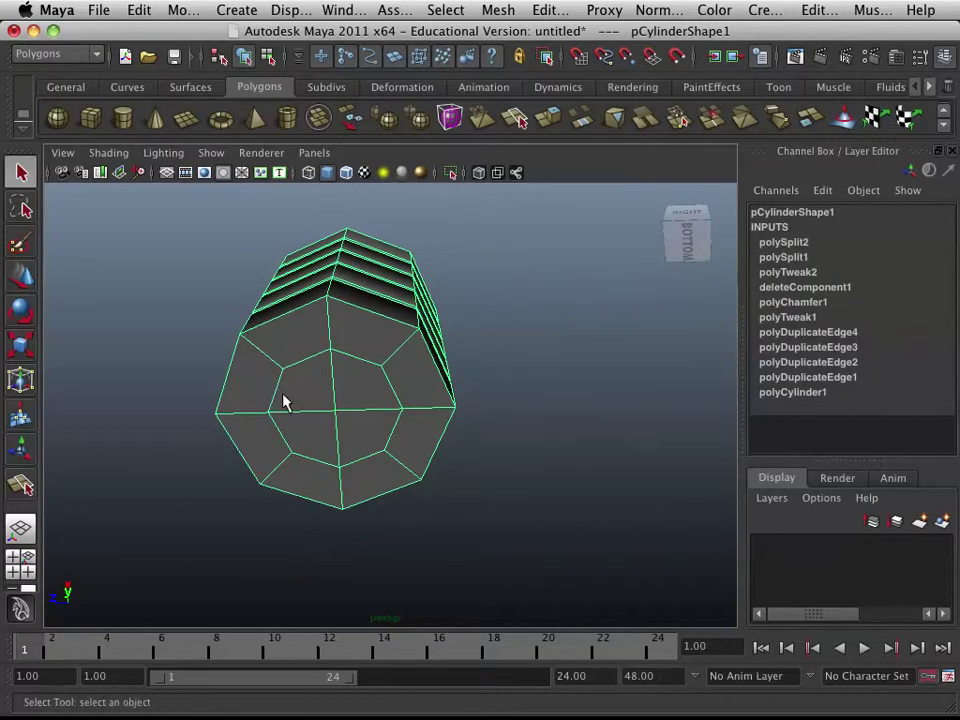
alt+middle_drag(285, 399, 353, 444)
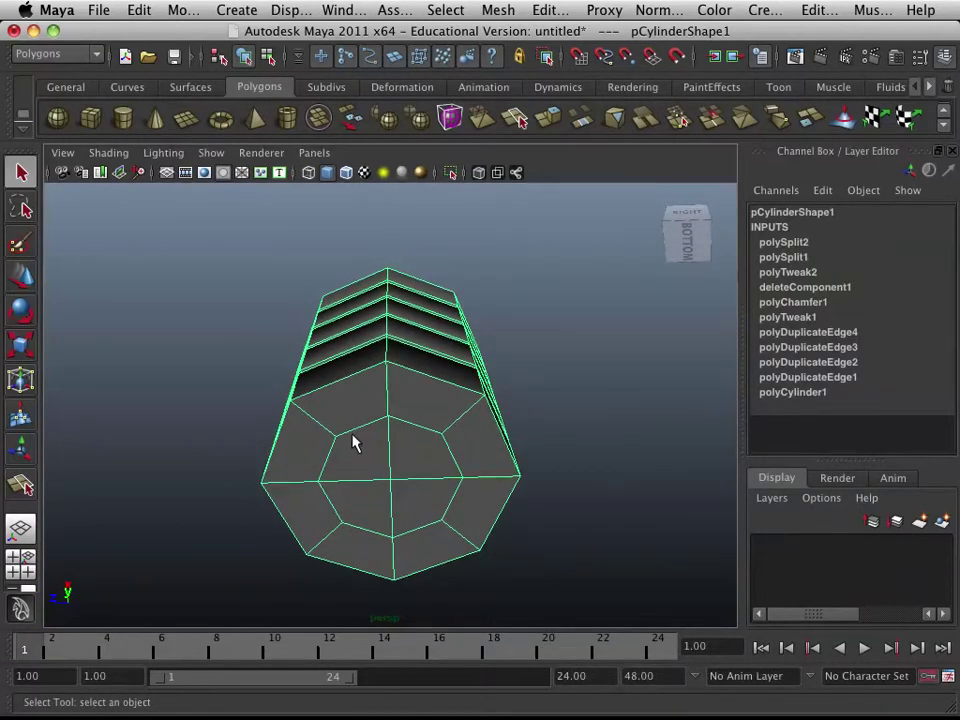
key(3)
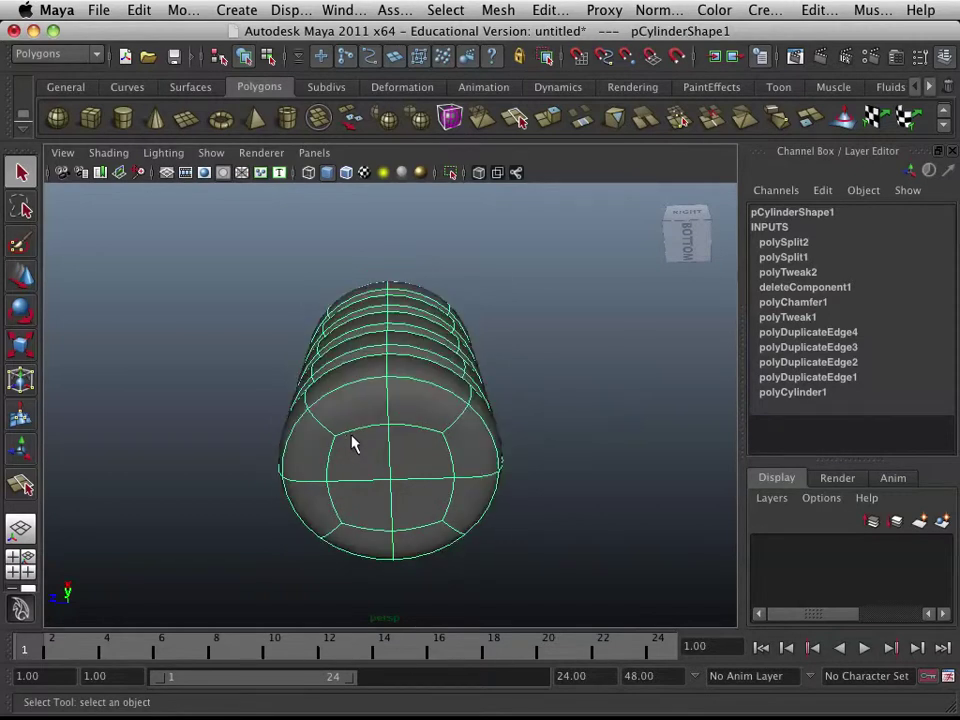
click(574, 476)
alt+drag(574, 476, 447, 408)
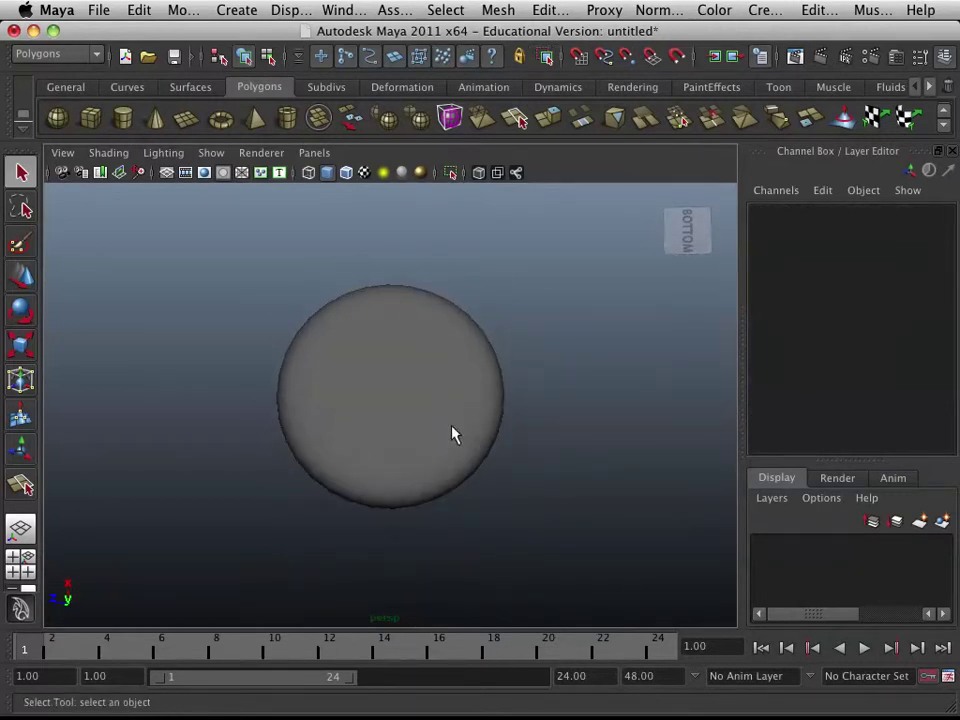
alt+drag(335, 363, 466, 404)
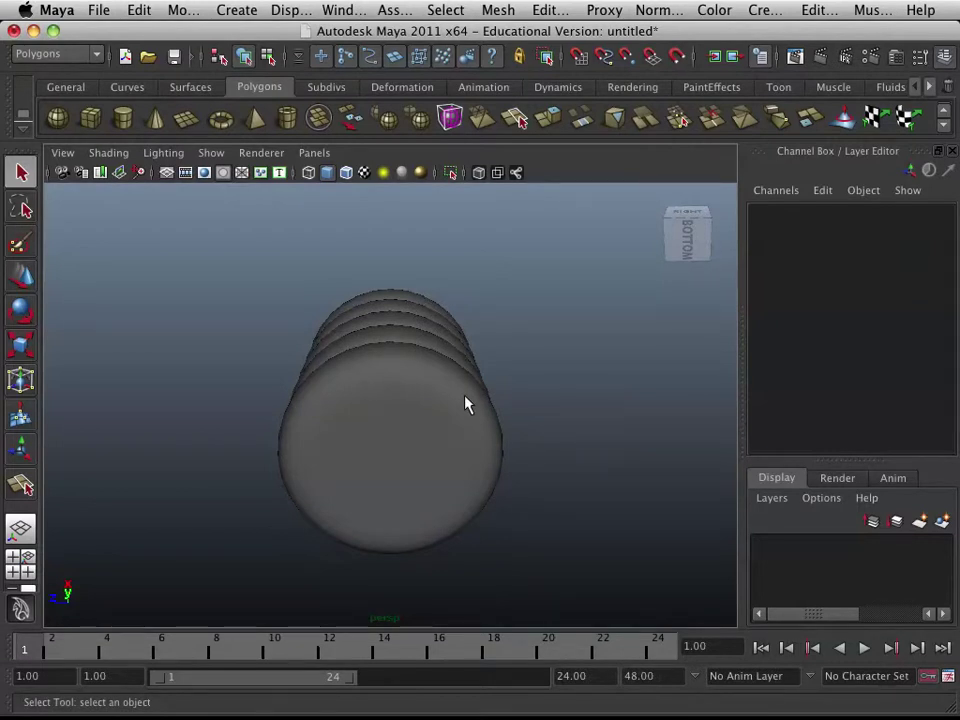
- Return the cylinder to unsmoothed display and select the top cap's central face
scroll(466, 404, down, 5)
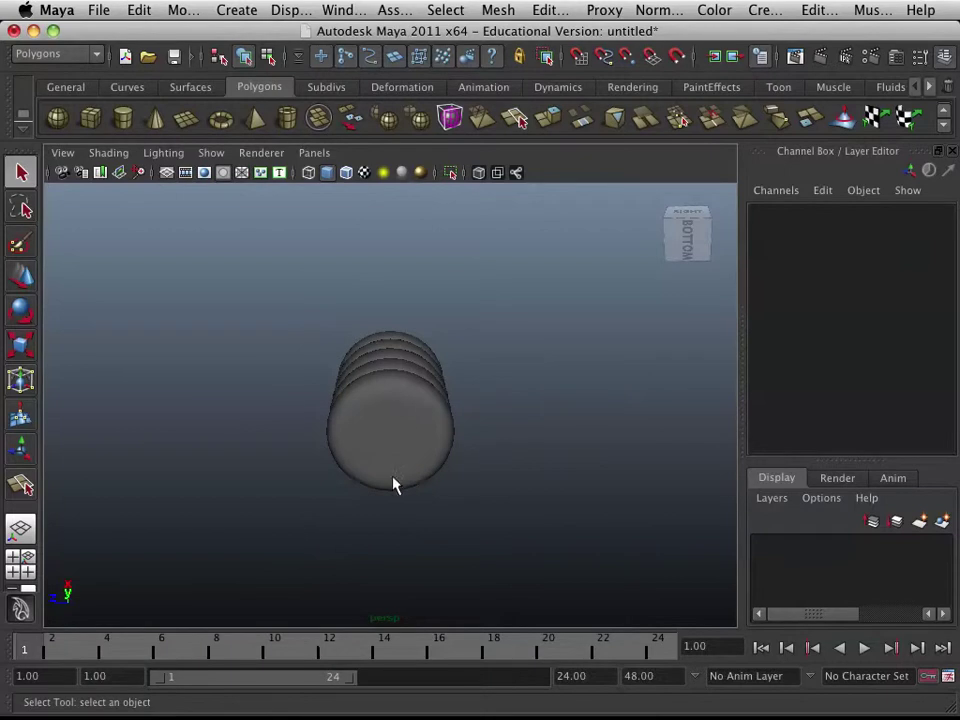
mouse_move(422, 392)
alt+mouse_down()
mouse_move(418, 501)
mouse_move(407, 375)
mouse_move(403, 428)
mouse_move(409, 373)
mouse_move(407, 392)
alt+mouse_up()
scroll(405, 420, up, 2)
scroll(407, 376, up, 2)
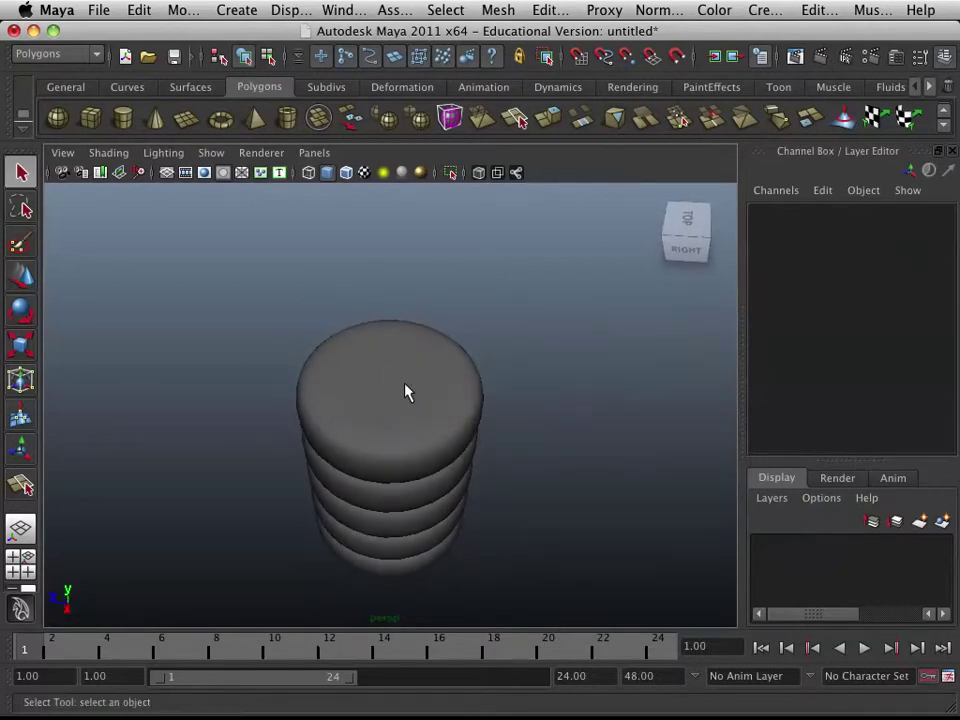
click(407, 392)
right_drag(426, 346, 428, 392)
right_drag(428, 345, 428, 392)
click(410, 405)
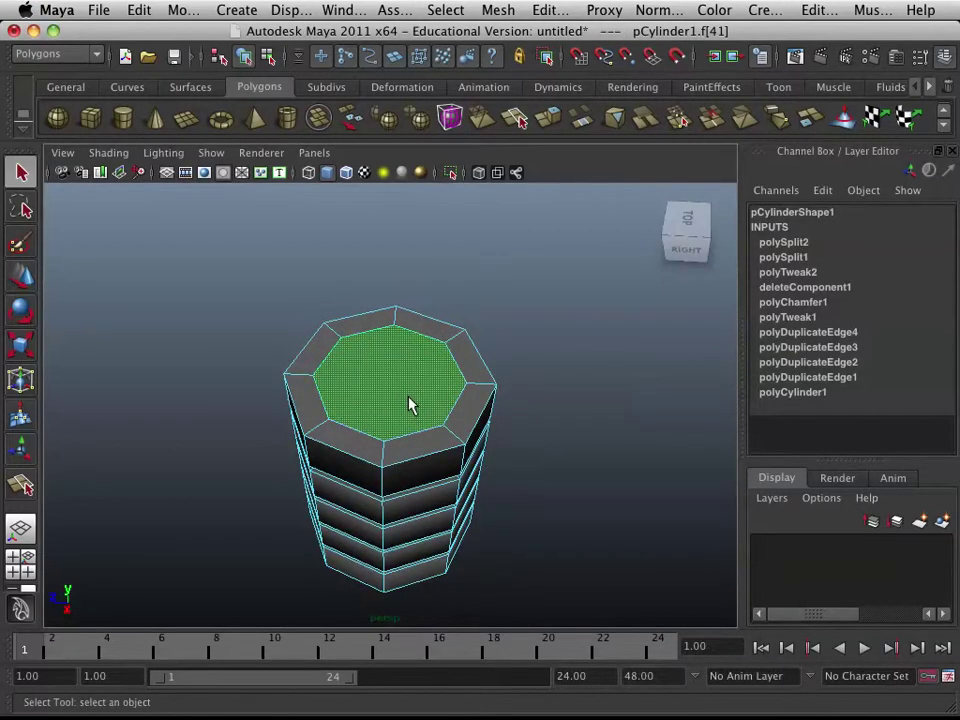
- Try deleting the top cap's central face, and undo the deletion
key(Delete)
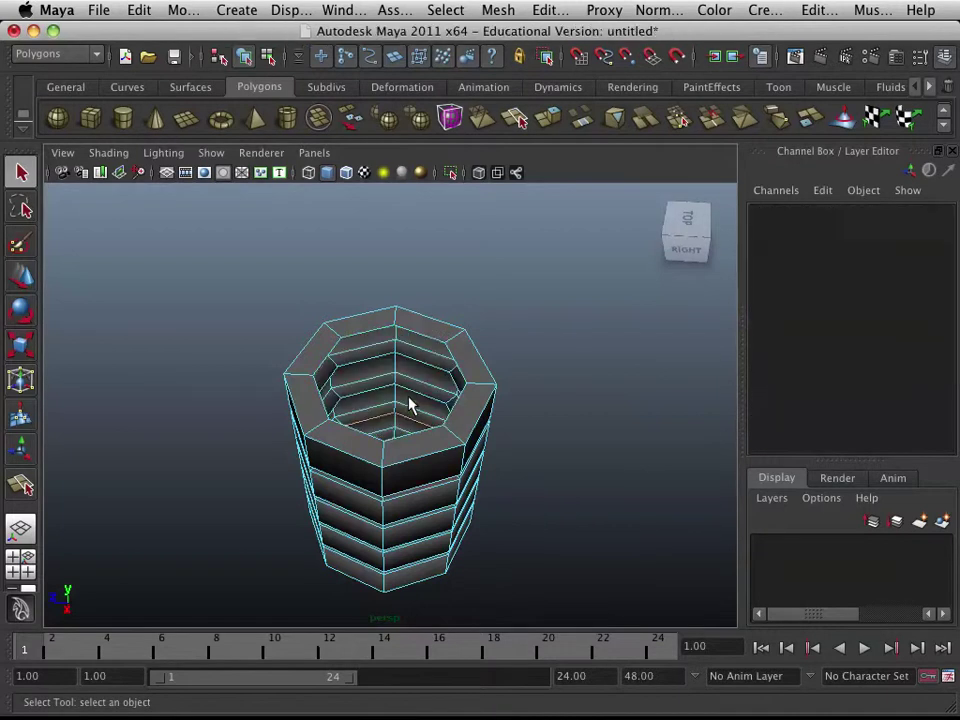
key(ctrl+z)
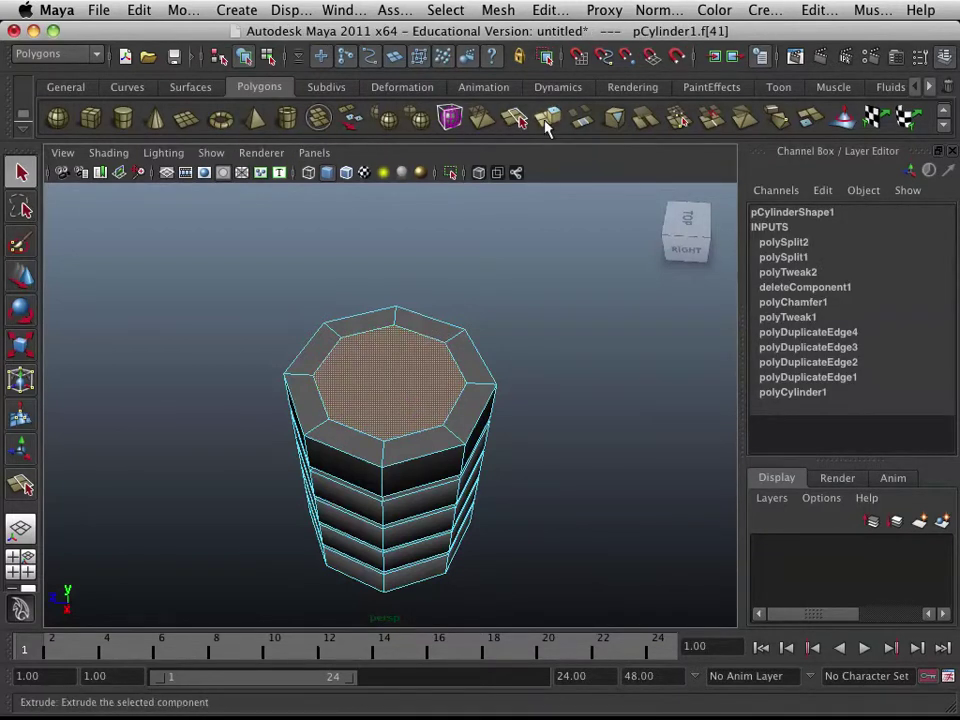
- Extrude the top cap's central face and move it straight down inside the cylinder to a height of about 0.616
key(ctrl+e)
key(w)
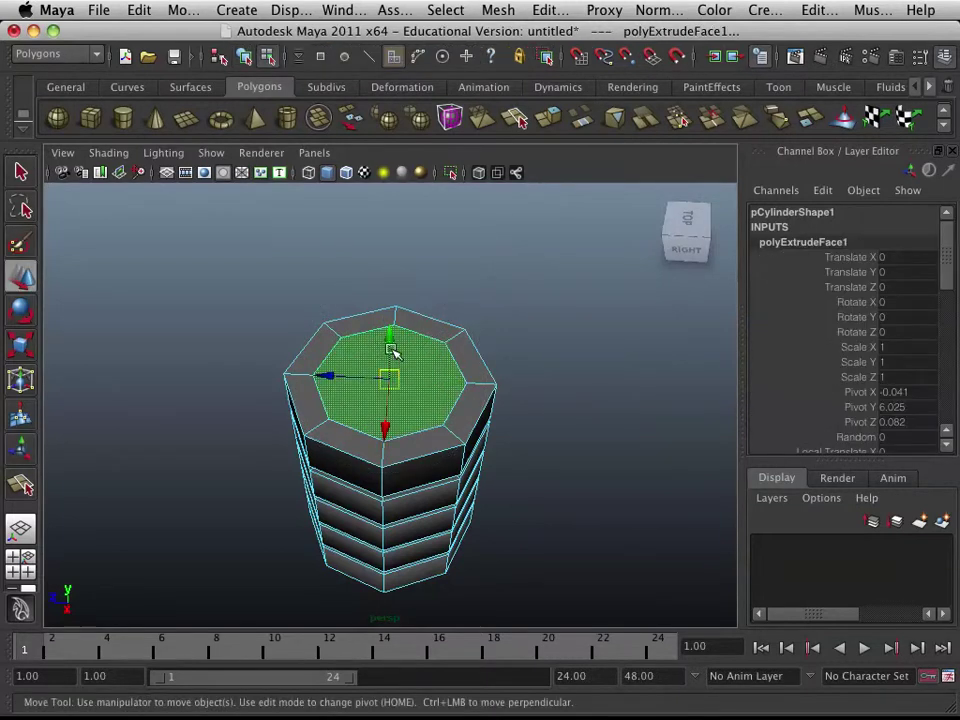
drag(390, 334, 388, 462)
alt+drag(386, 457, 392, 369)
key(space)
scroll(242, 555, up, 5)
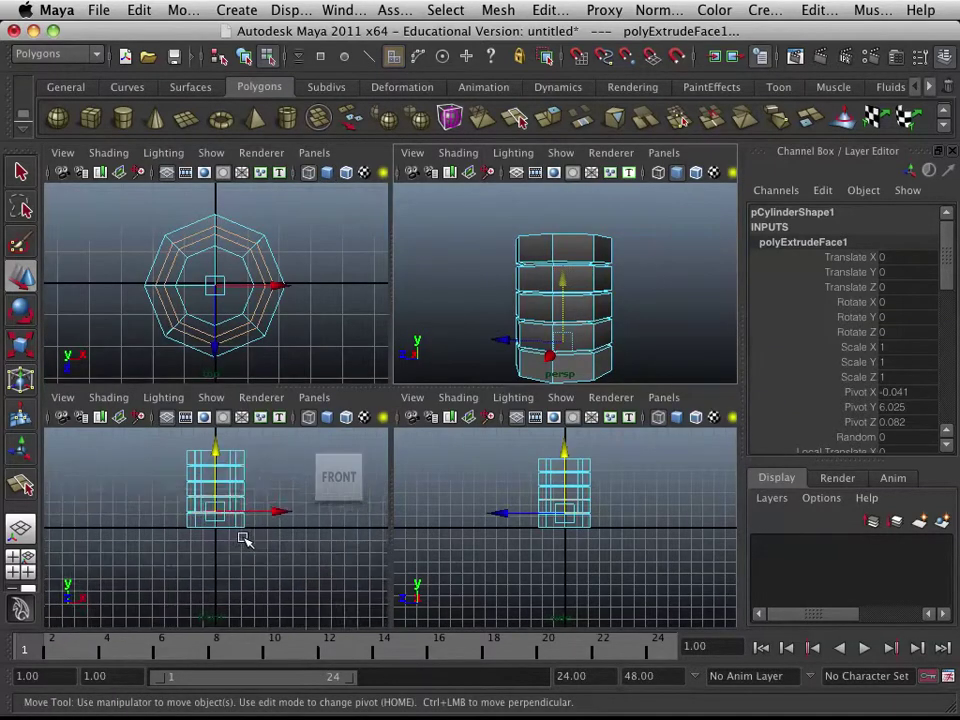
drag(218, 441, 222, 453)
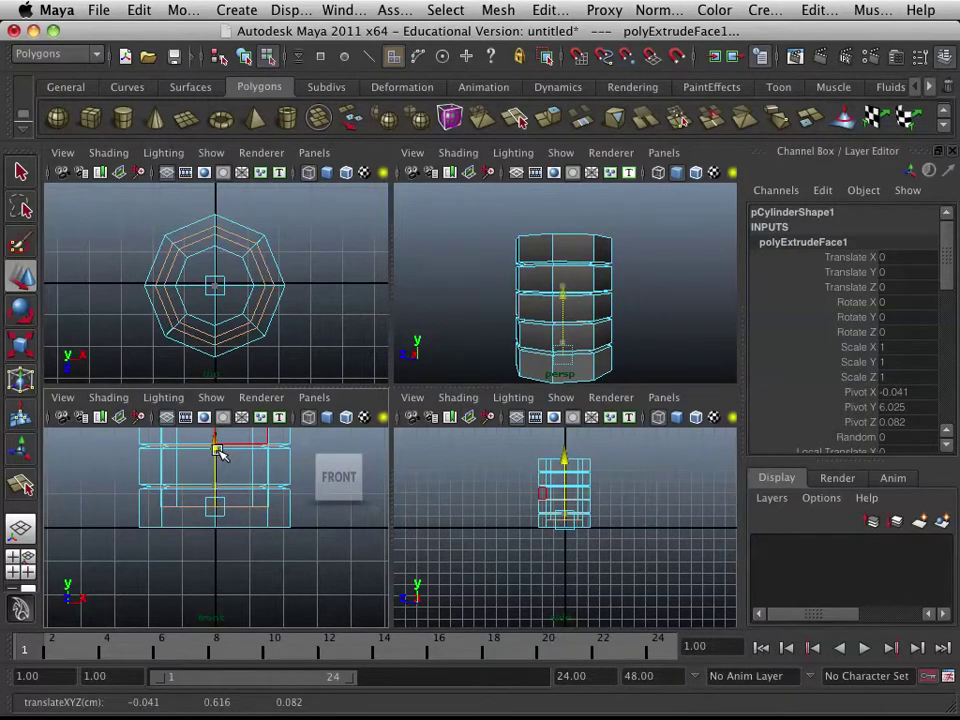
- Leave face editing, return to object mode with the Select Tool, and select the hollowed cylinder
key(space)
alt+drag(561, 332, 499, 420)
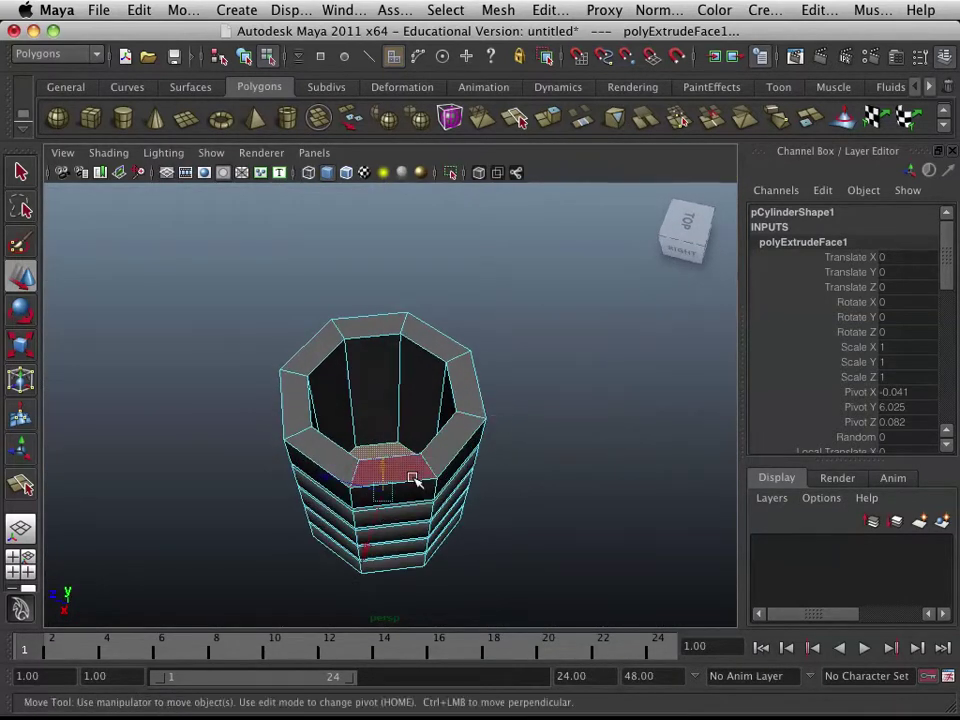
key(r)
drag(383, 489, 416, 427)
click(384, 463)
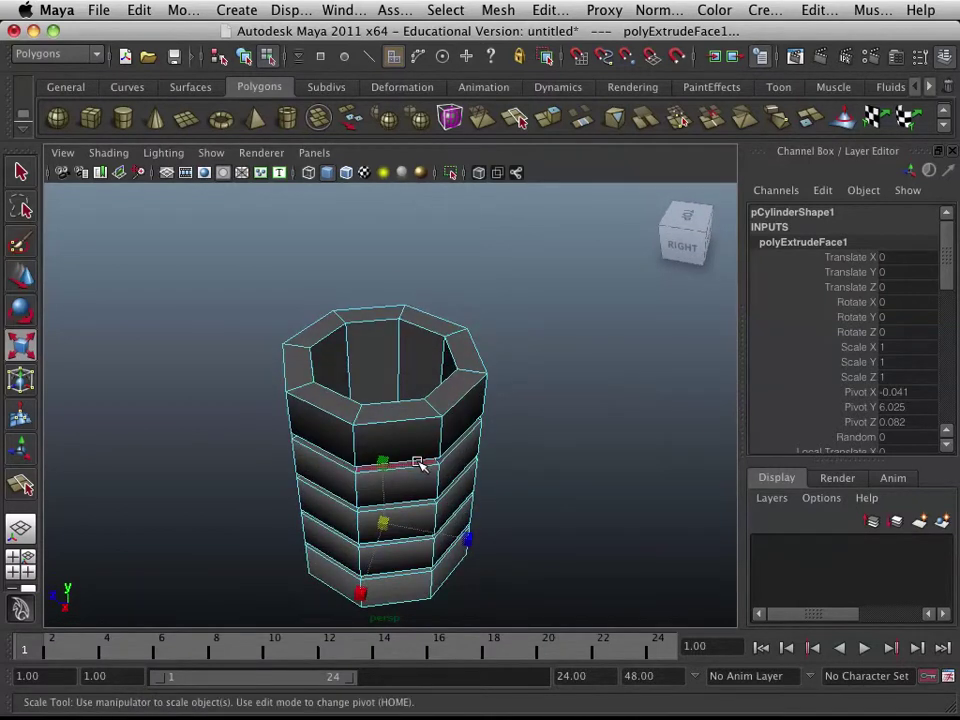
key(q)
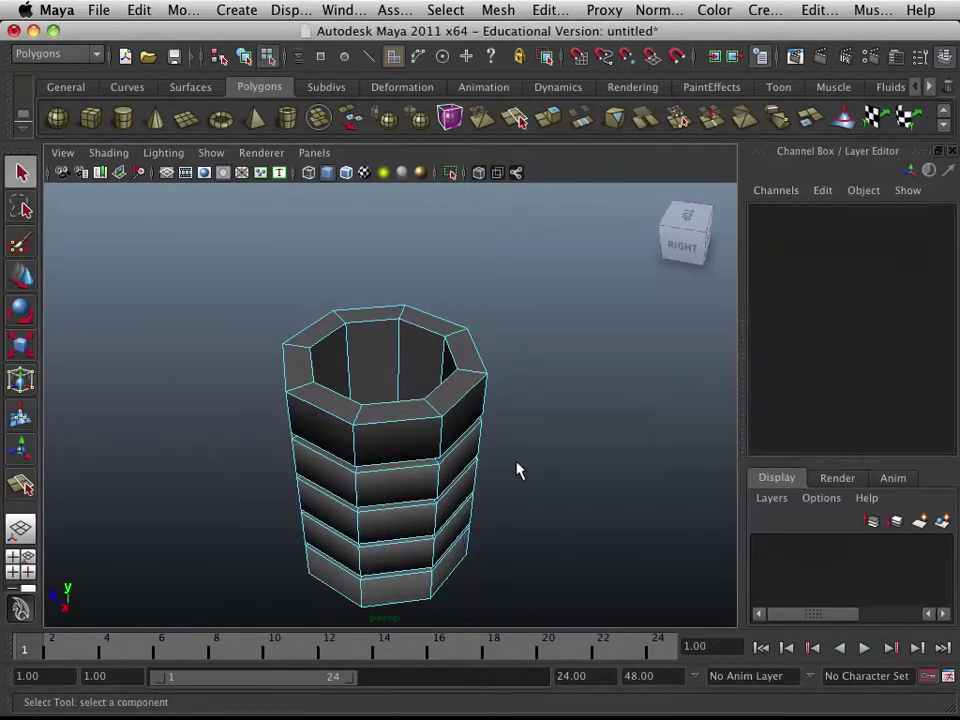
right_drag(440, 345, 518, 333)
alt+drag(518, 333, 486, 411)
click(480, 420)
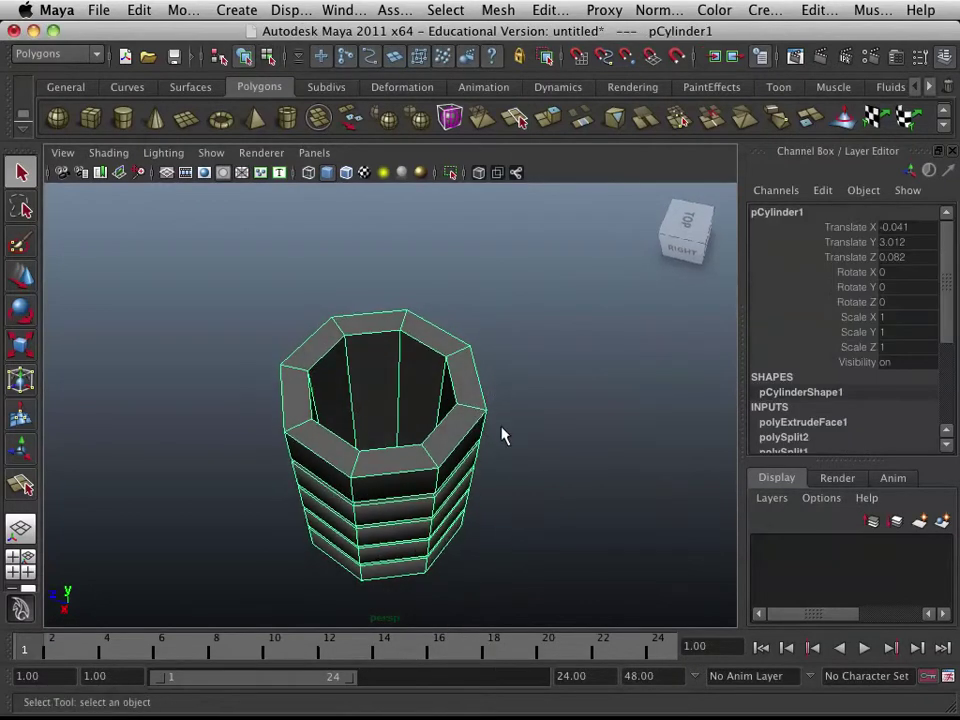
- Preview the hollowed cylinder smoothed, examine its rim and interior, and return it to unsmoothed display
alt+drag(418, 362, 407, 441)
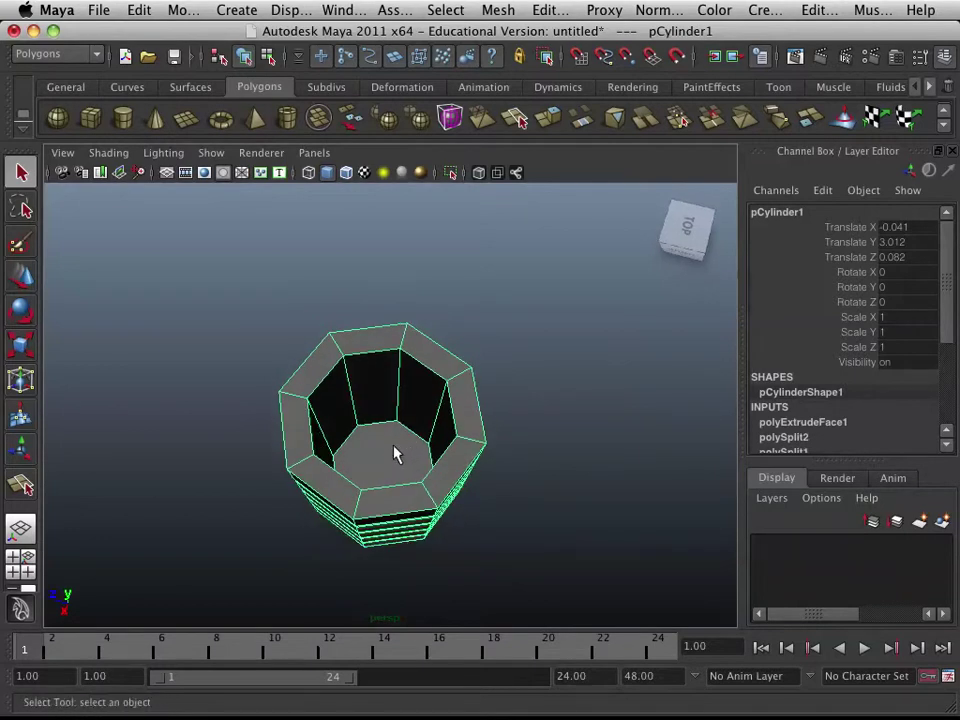
alt+drag(394, 437, 405, 397)
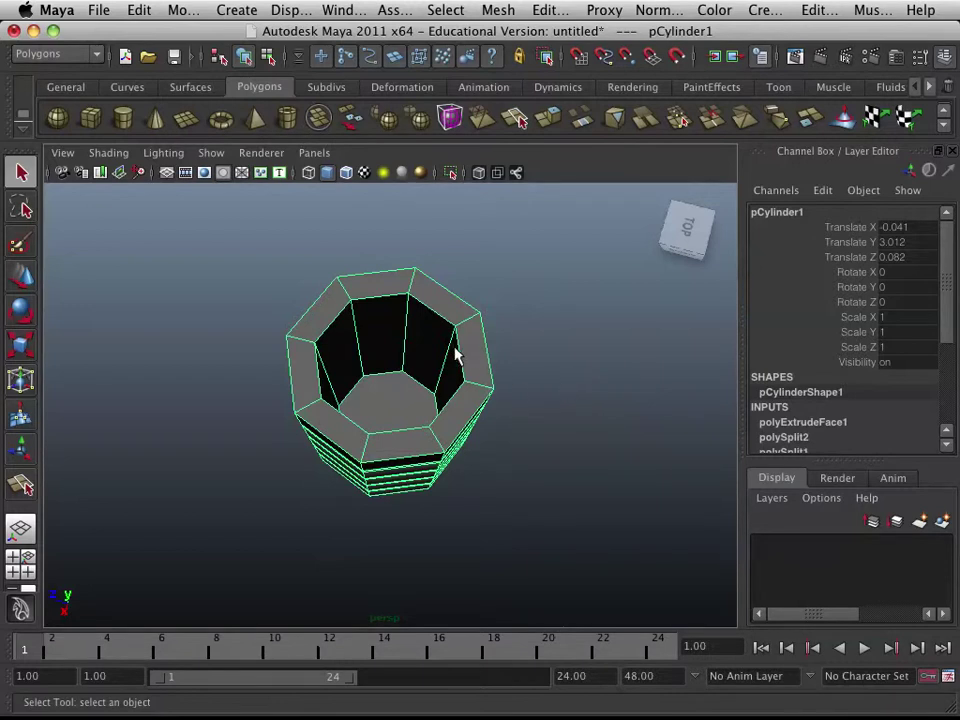
key(3)
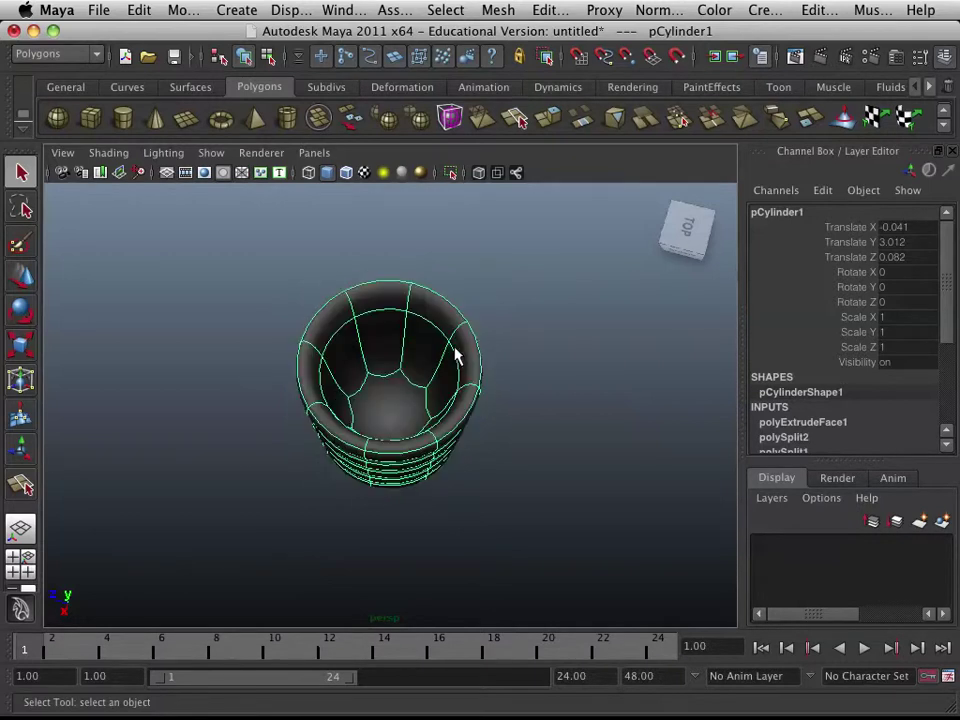
click(540, 453)
alt+drag(540, 453, 440, 313)
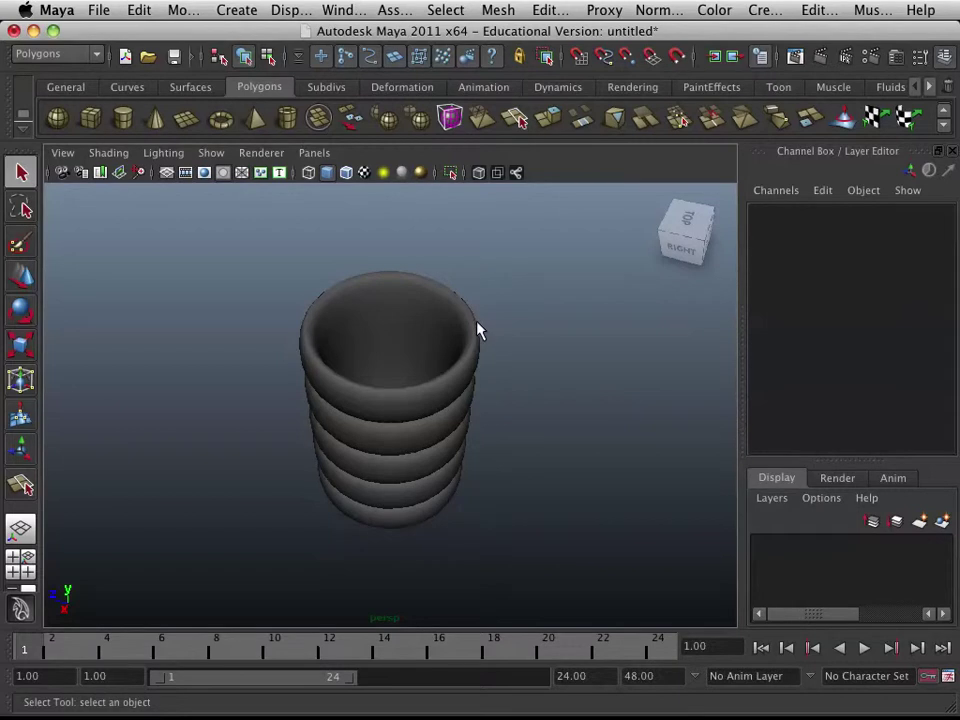
click(458, 344)
key(1)
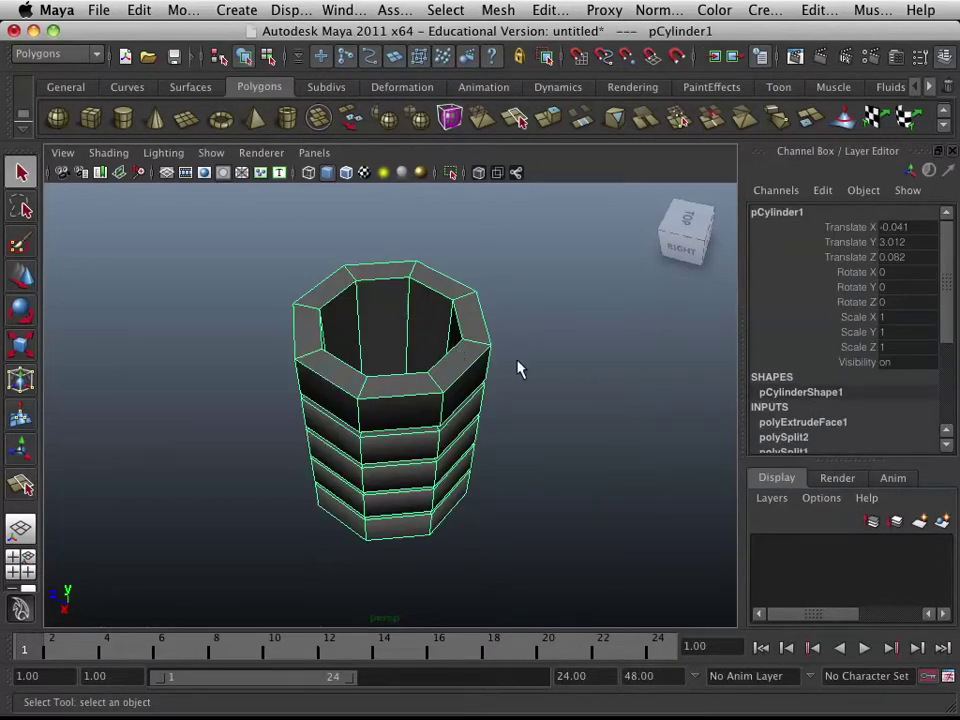
- Activate the Duplicate Edge Loop Tool with the cylinder's rim and interior in view
alt+drag(516, 369, 519, 392)
key(space)
drag(409, 386, 435, 217)
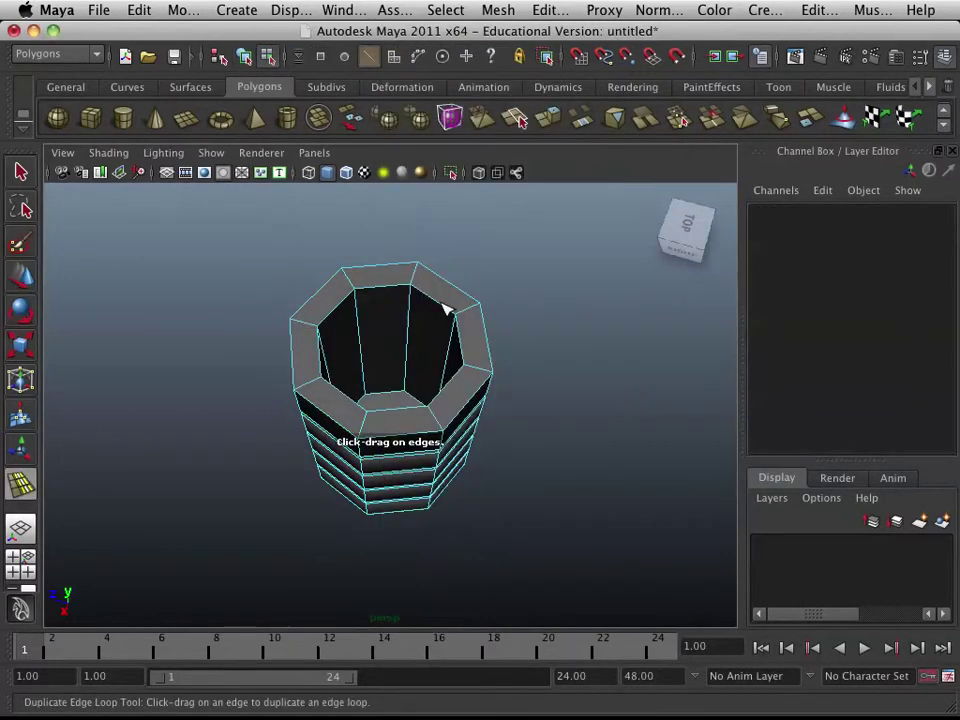
mouse_move(446, 309)
alt+mouse_down()
mouse_move(439, 276)
mouse_move(437, 317)
alt+mouse_up()
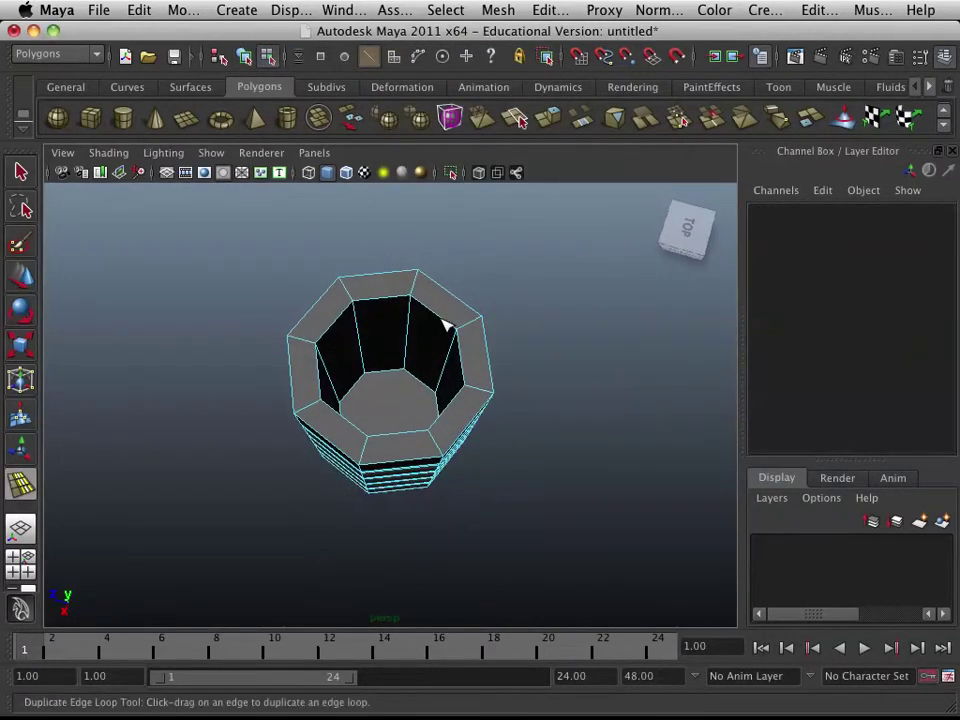
- Try duplicating the edge loop around the hollow's inner floor, and undo it
drag(396, 368, 392, 379)
click(398, 358)
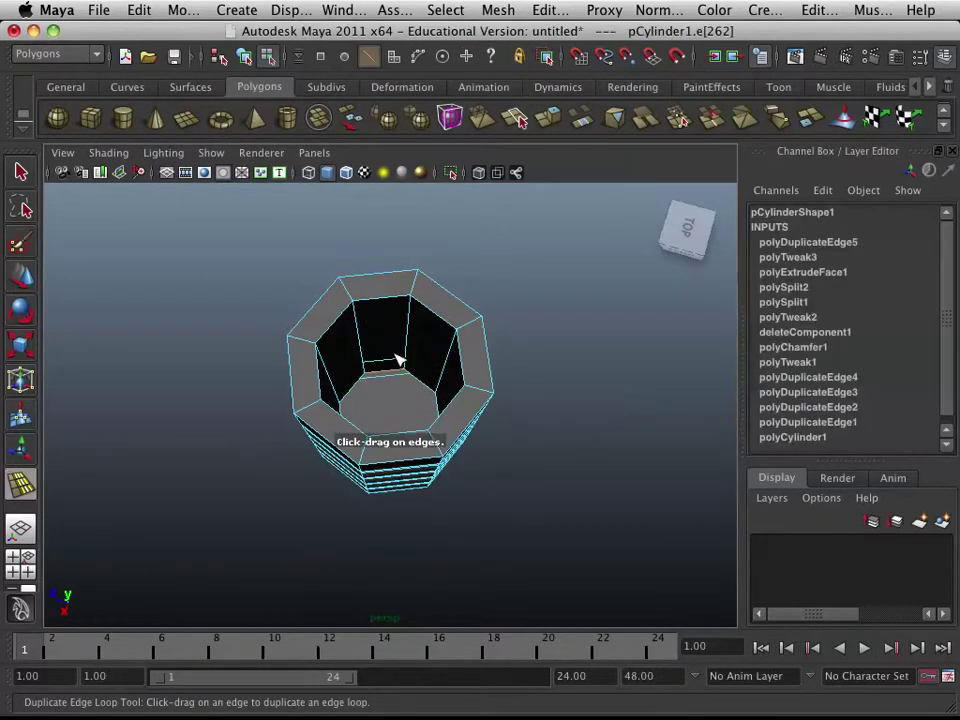
key(z)
- Duplicate the edge loops around the opening's inner rim and outer rim, keeping the new loops close to each edge, and return to the Select Tool
alt+drag(401, 364, 388, 340)
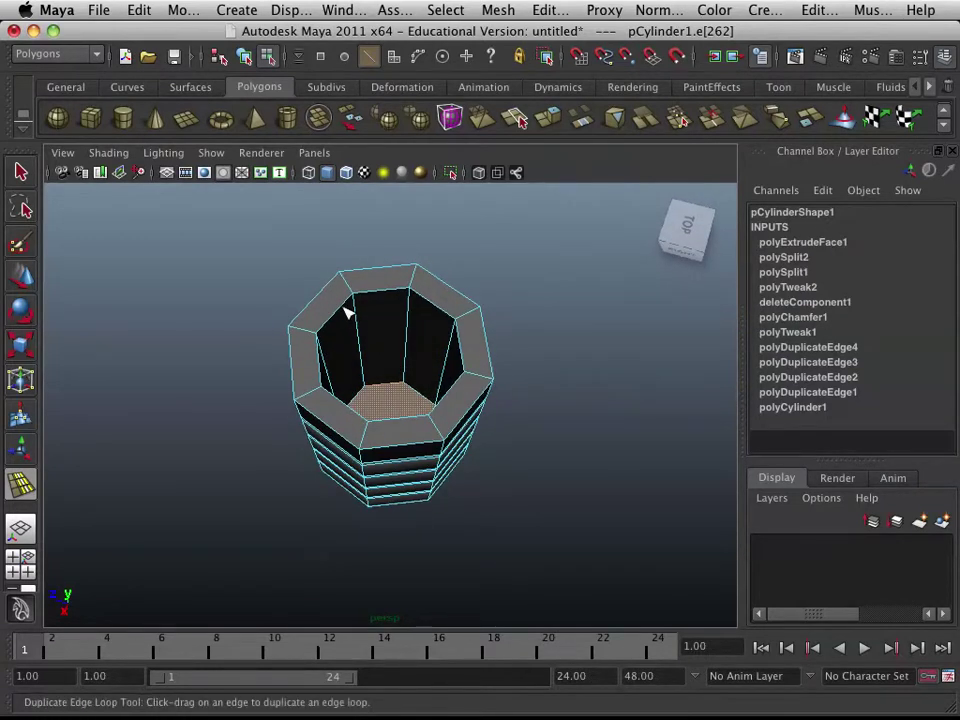
drag(372, 316, 356, 313)
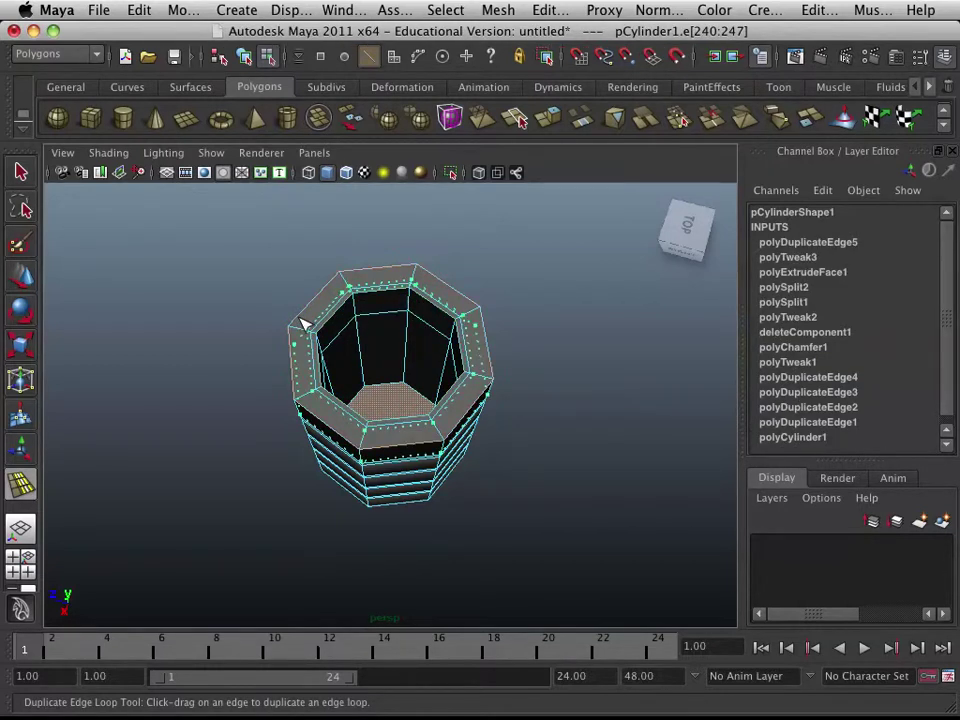
drag(430, 352, 420, 358)
key(q)
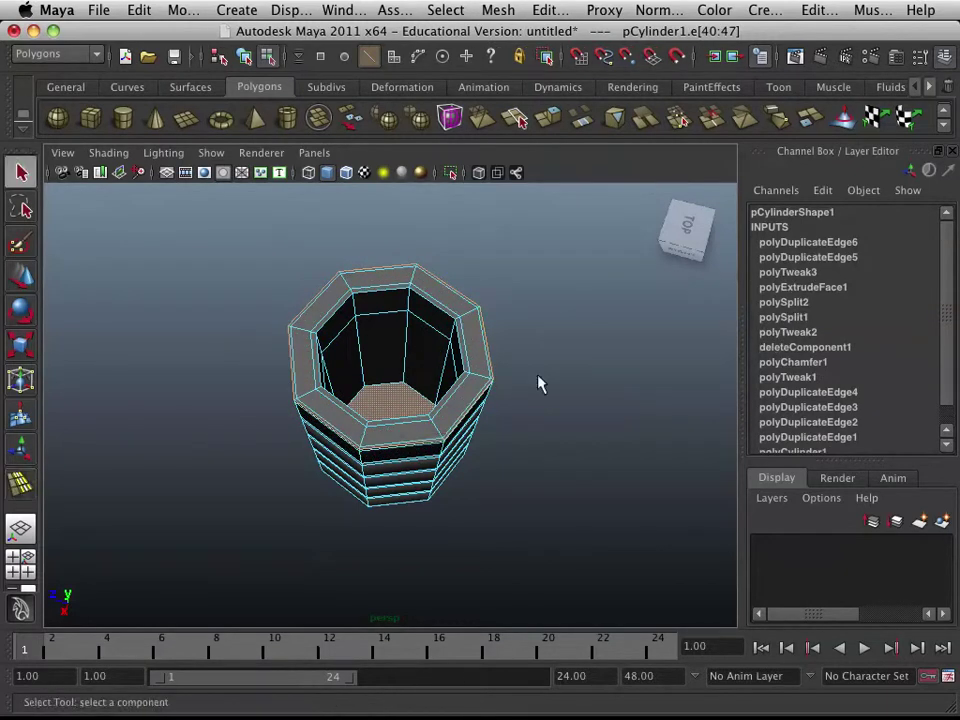
- Show the cylinder in smooth preview, return to object mode, and examine the sharpened rim and side ribs
click(572, 378)
key(3)
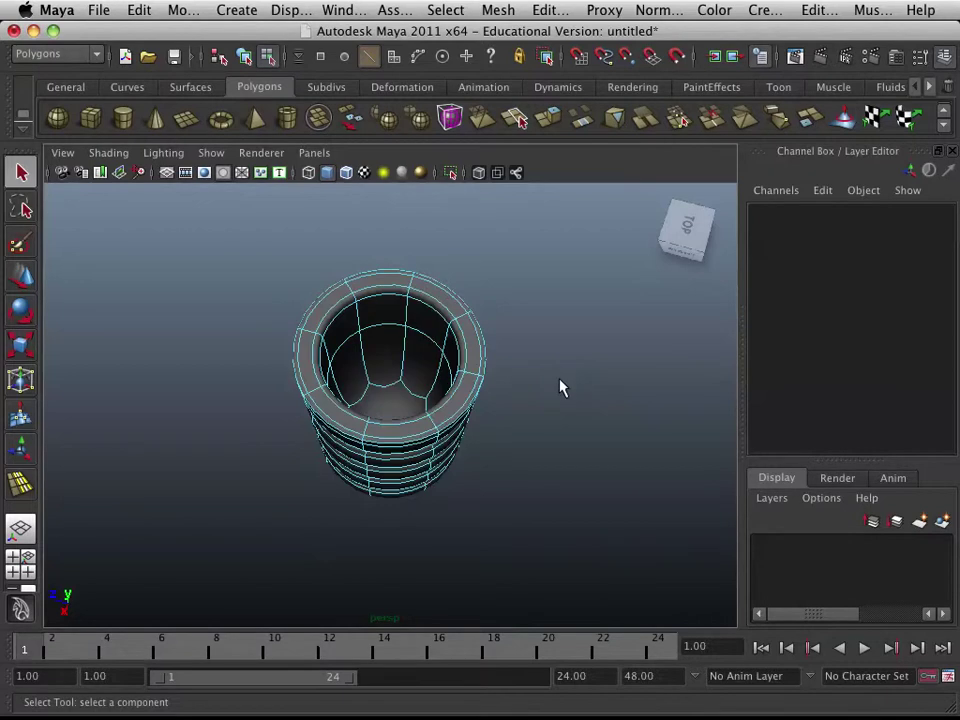
right_drag(456, 346, 512, 330)
alt+drag(553, 379, 456, 352)
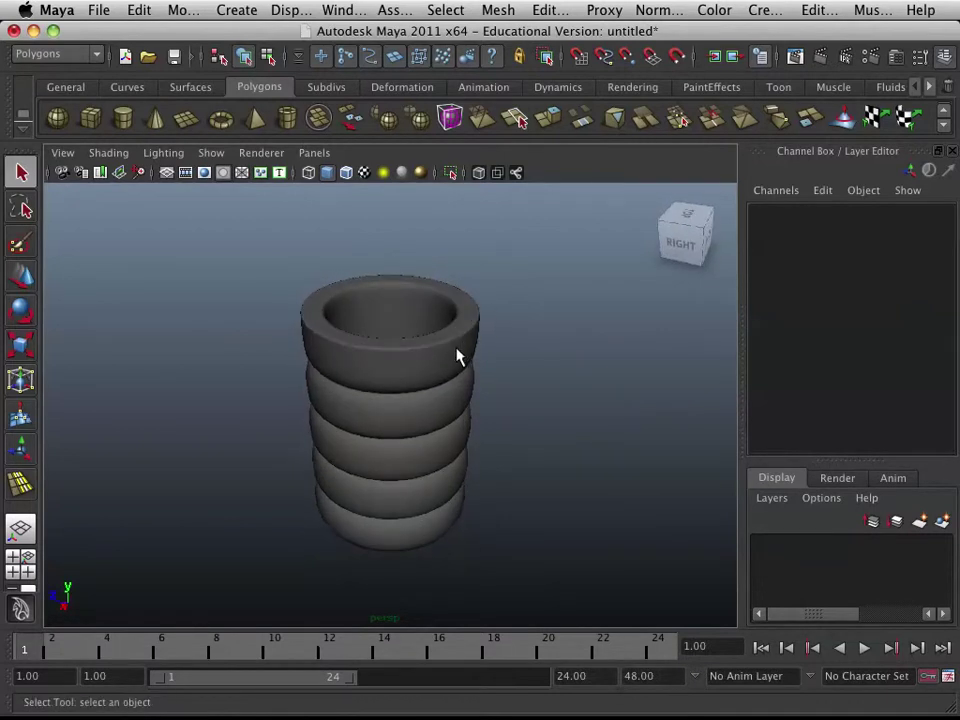
alt+drag(456, 350, 433, 373)
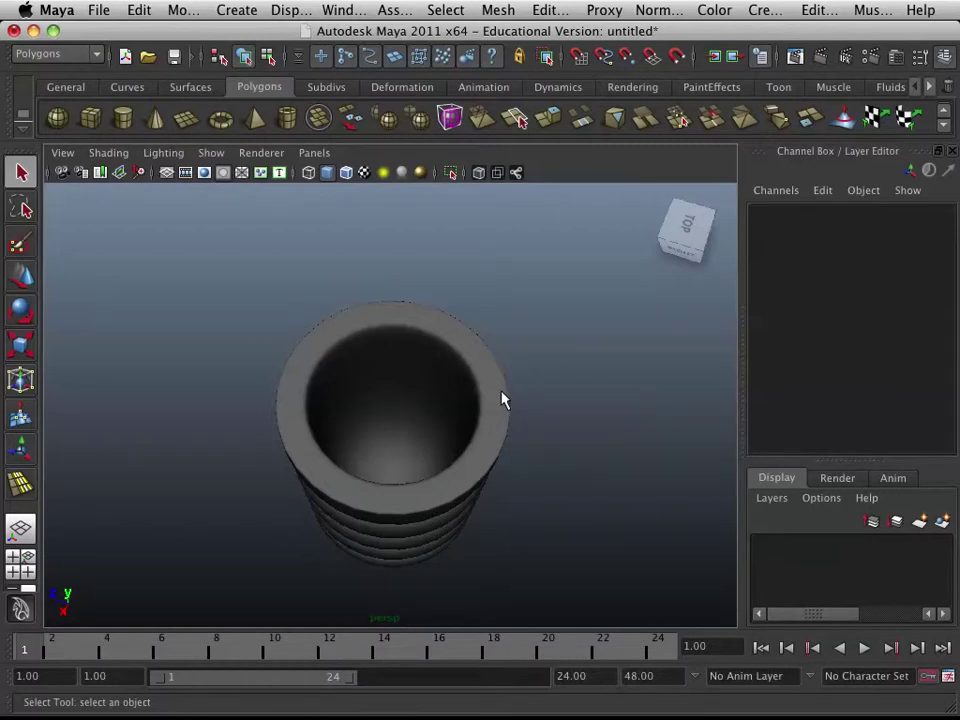
- Return the cylinder to unsmoothed display and delete the single floor face at the bottom of the hollow
click(470, 422)
right_drag(397, 421, 402, 321)
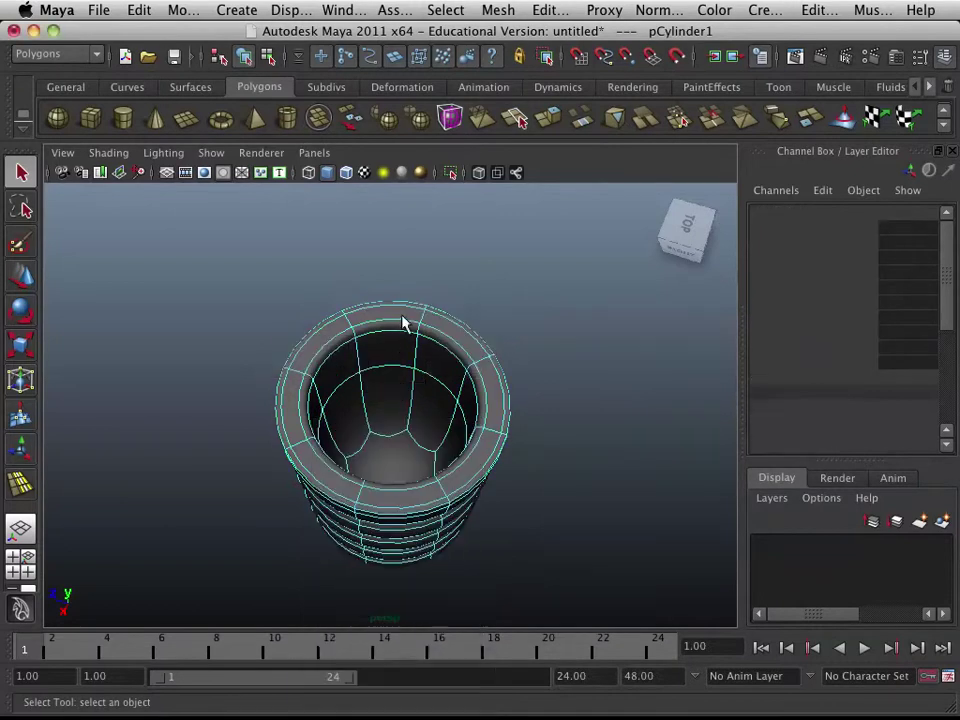
key(1)
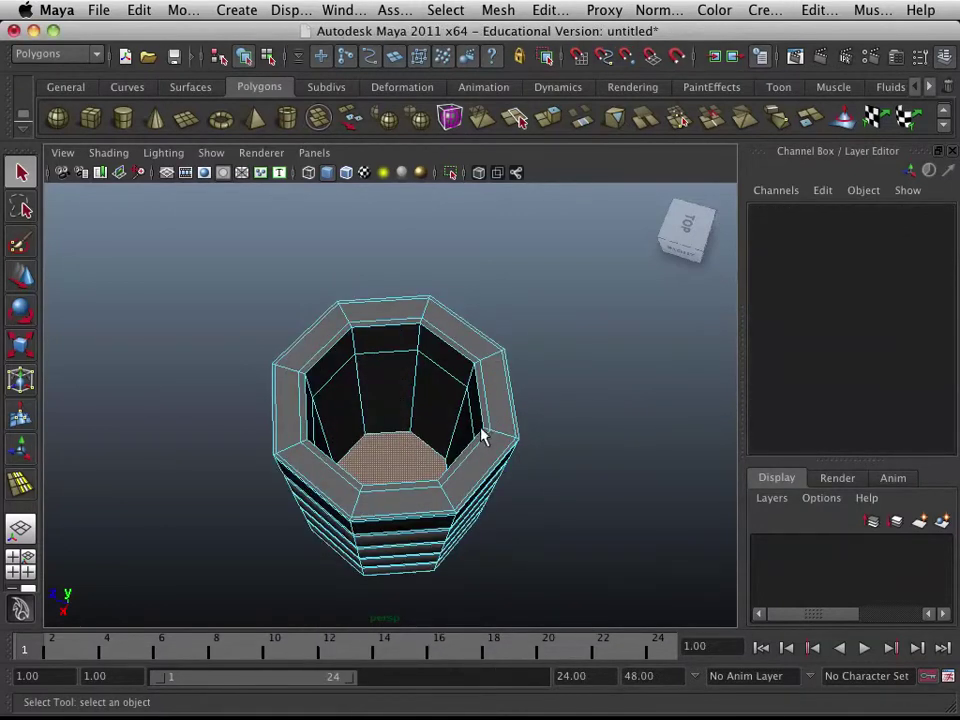
right_drag(388, 347, 392, 400)
click(391, 473)
ctrl+click(392, 467)
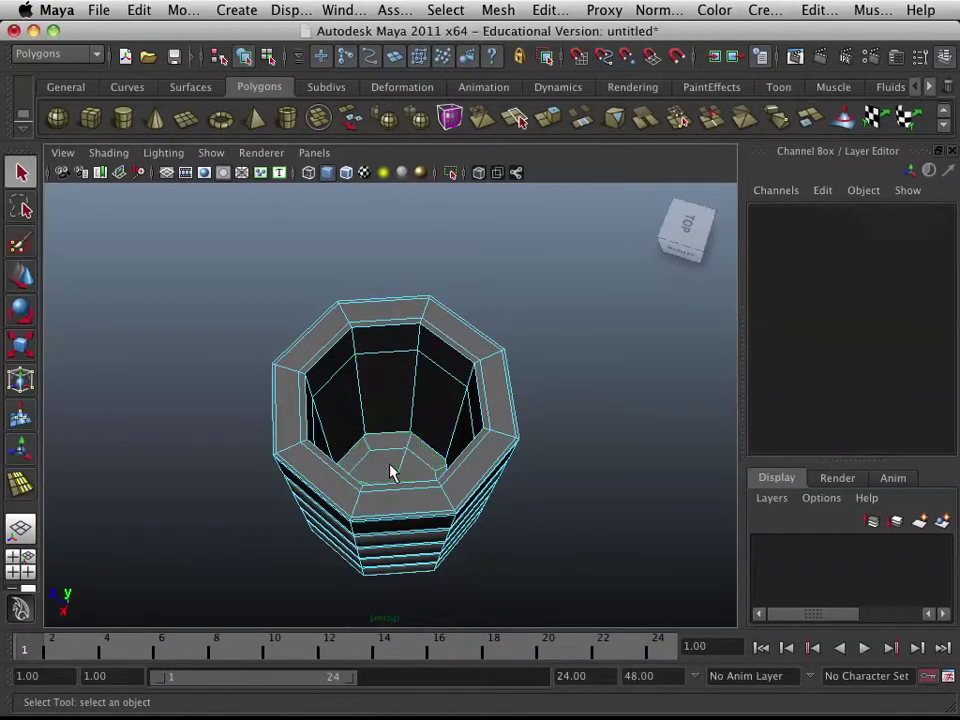
mouse_move(420, 450)
alt+mouse_down()
mouse_move(411, 478)
mouse_move(407, 452)
alt+mouse_up()
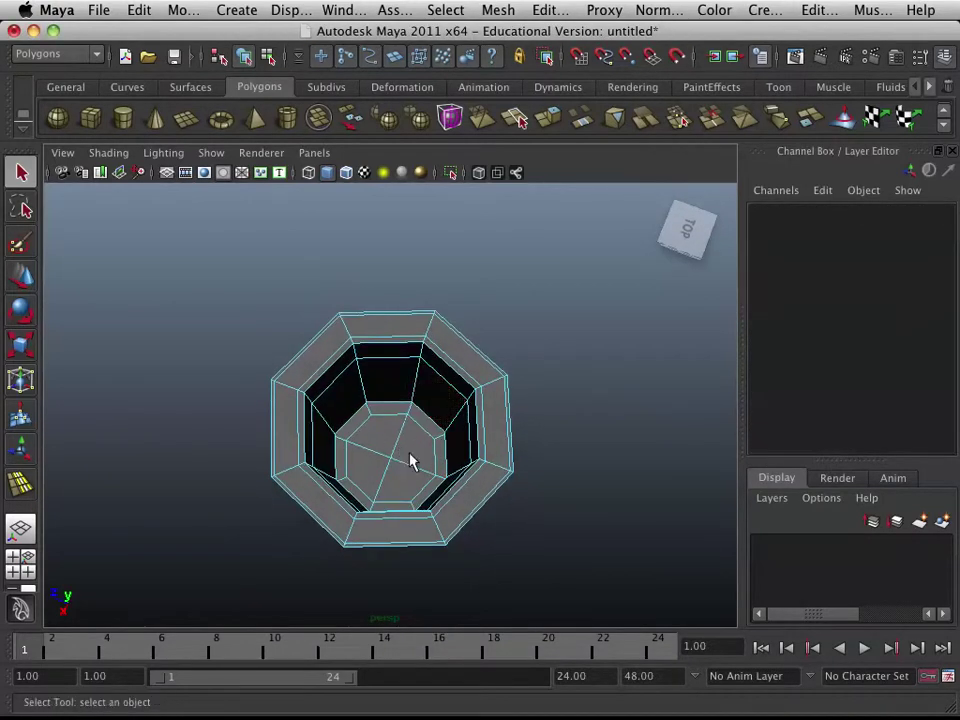
- Select the border edges left around the deleted floor, extrude them, and scale the new ring inward to about 90 percent
right_drag(401, 350, 411, 317)
alt+drag(411, 317, 403, 466)
click(395, 440)
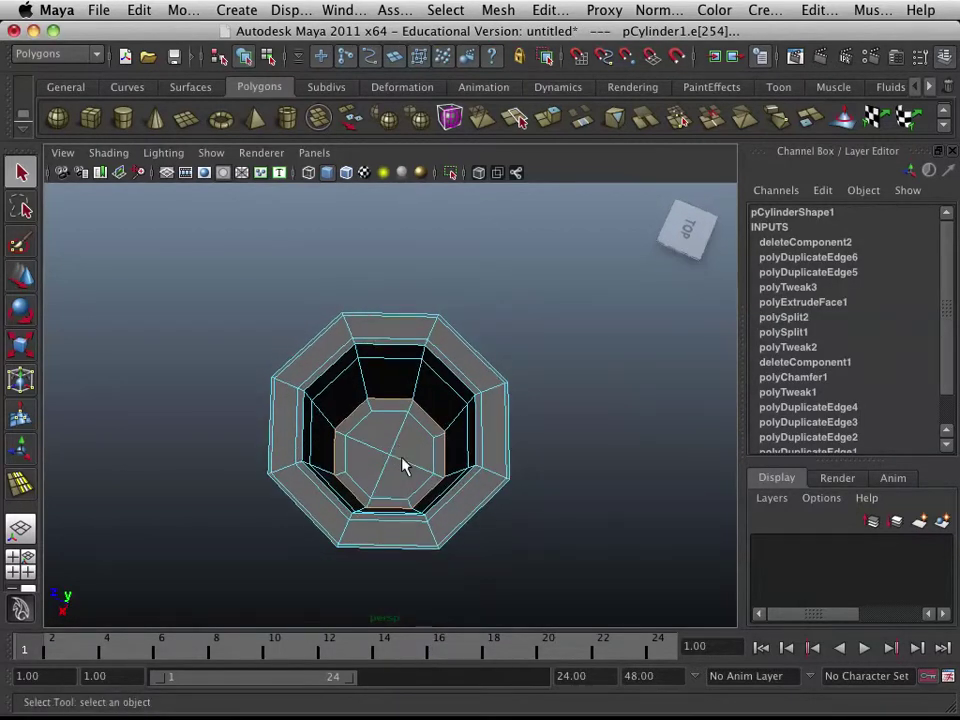
click(545, 120)
scroll(403, 322, down, 2)
key(r)
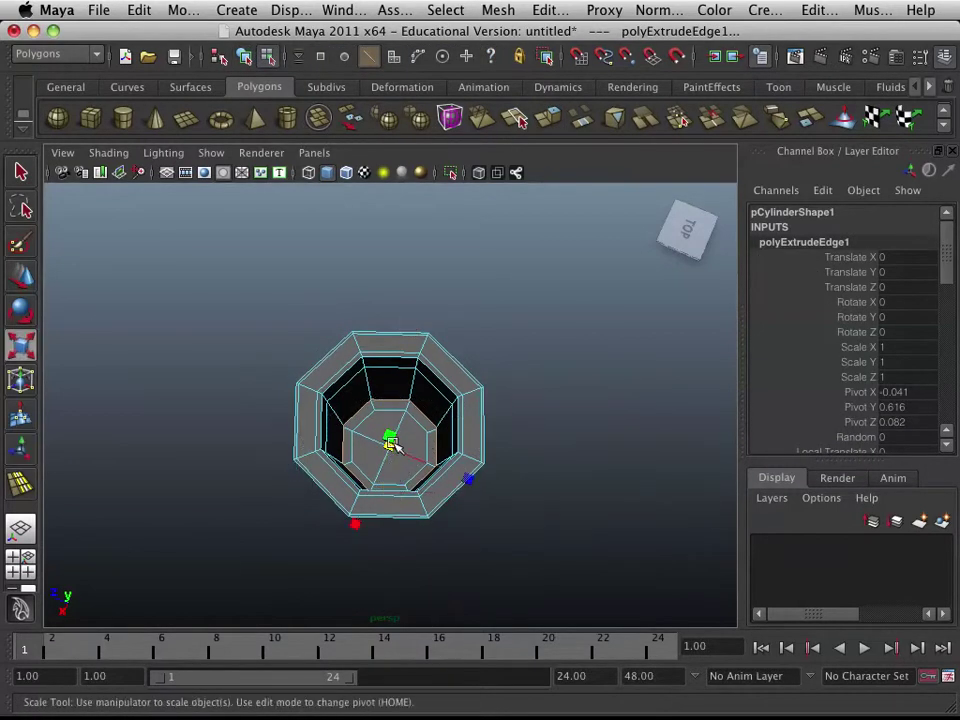
mouse_move(393, 455)
alt+mouse_down()
mouse_move(391, 481)
mouse_move(390, 455)
mouse_move(392, 465)
alt+mouse_up()
scroll(386, 470, up, 6)
scroll(386, 470, up, 3)
scroll(390, 456, up, 3)
mouse_move(388, 521)
mouse_down()
mouse_move(396, 527)
mouse_move(386, 520)
mouse_up()
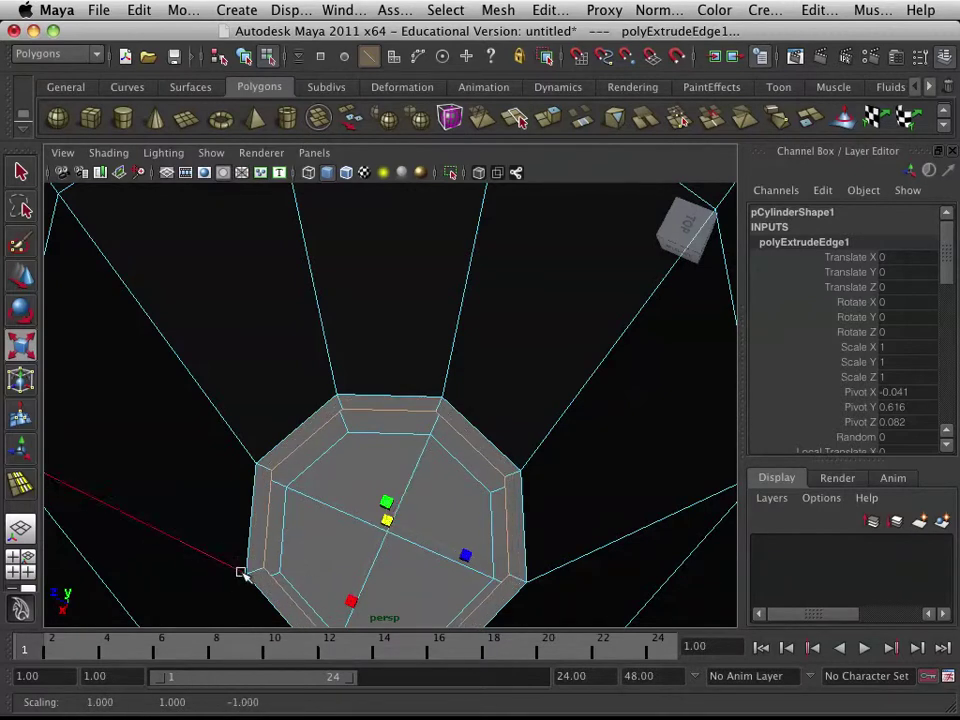
- Lower the newly extruded floor ring to a height of about 0.45 cm so the floor starts to curve downward
mouse_move(392, 536)
mouse_down()
mouse_move(386, 521)
mouse_move(388, 557)
mouse_up()
key(w)
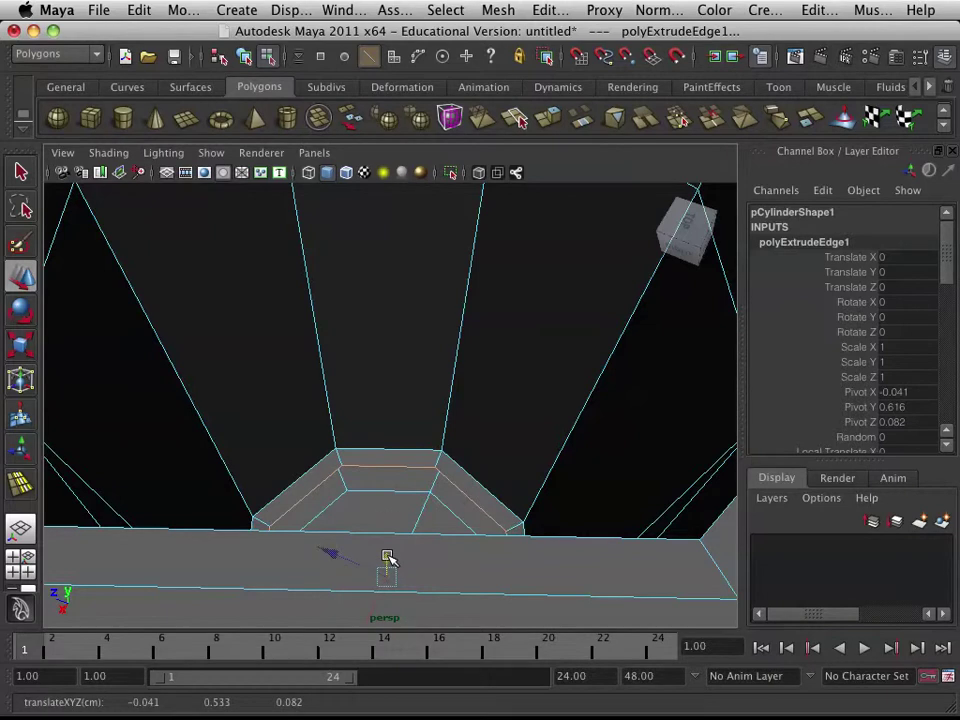
alt+drag(386, 480, 384, 489)
key(space)
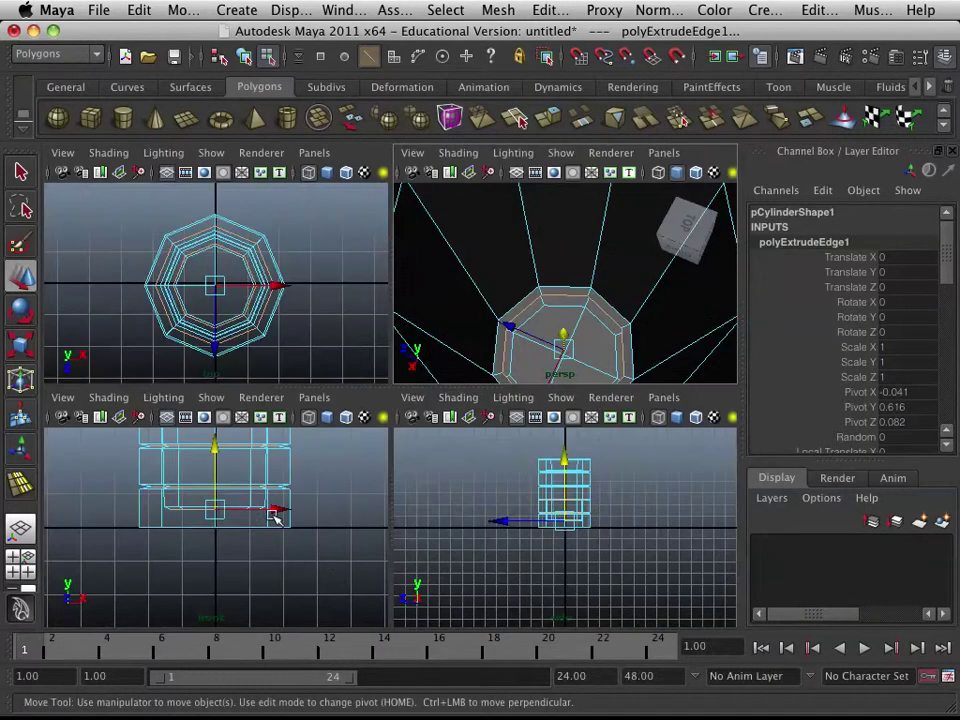
key(space)
drag(396, 336, 389, 316)
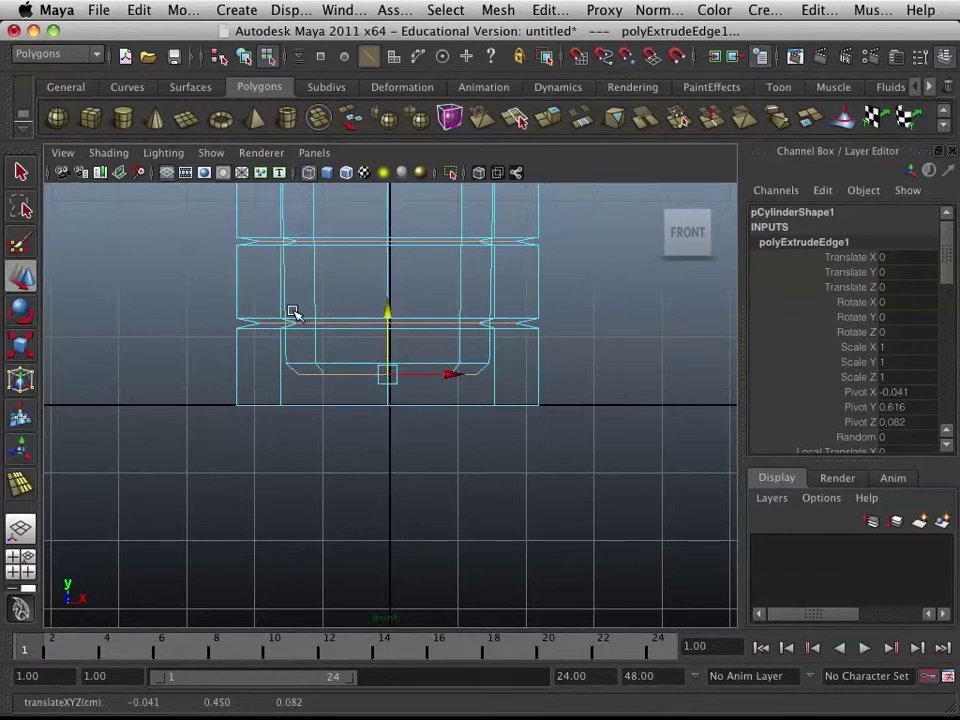
key(space)
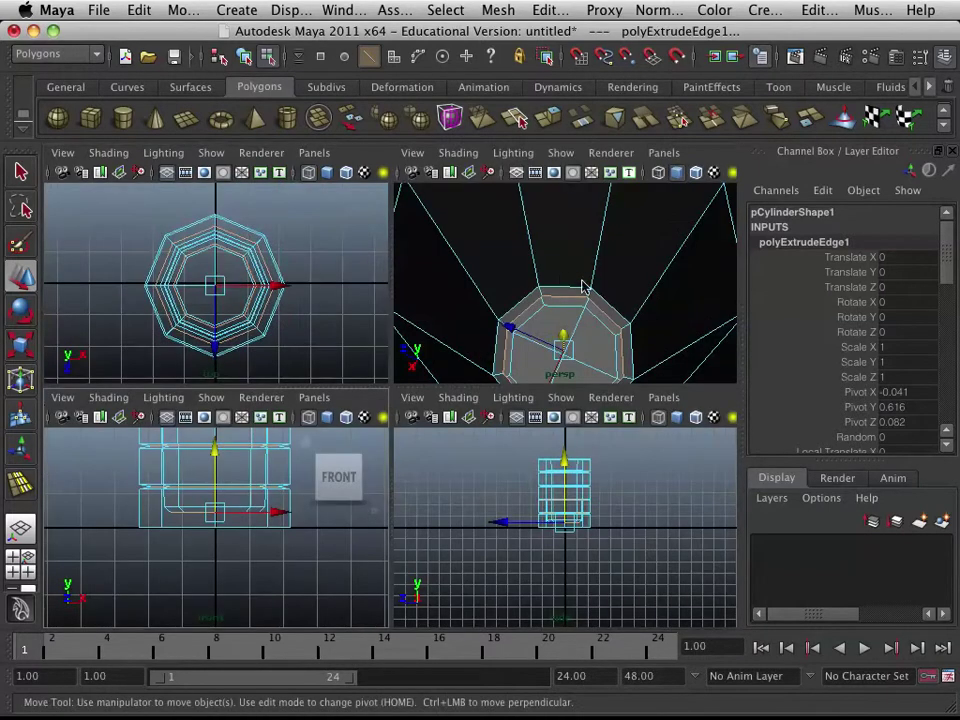
key(space)
drag(392, 533, 390, 527)
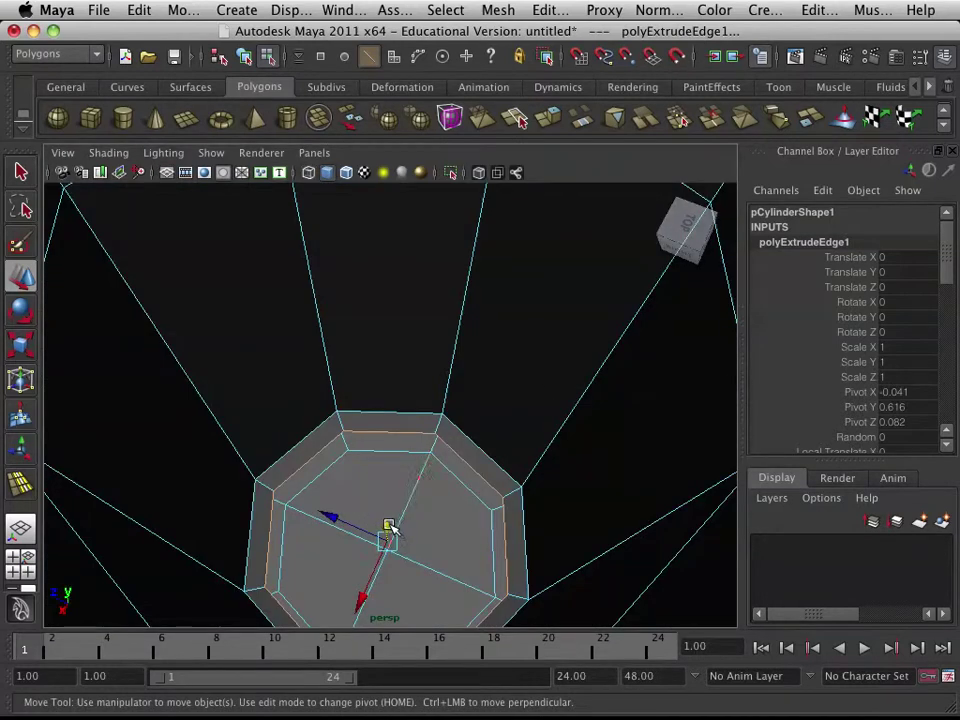
- Extrude the ring's inner edges again and scale the second ring inward to about 69 percent
key(t)
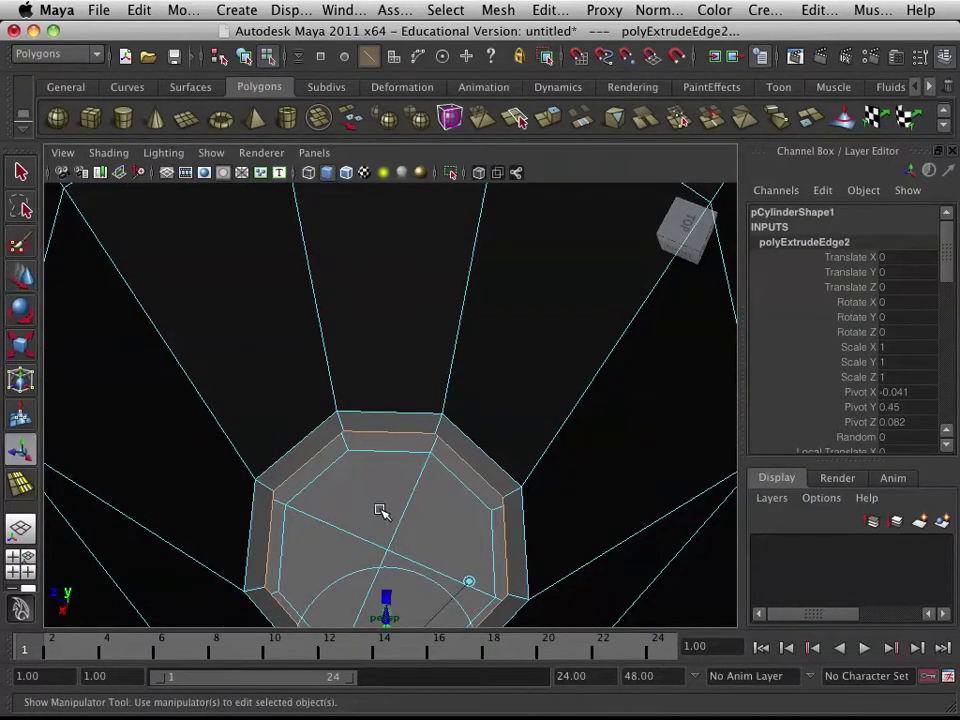
key(r)
drag(388, 540, 333, 543)
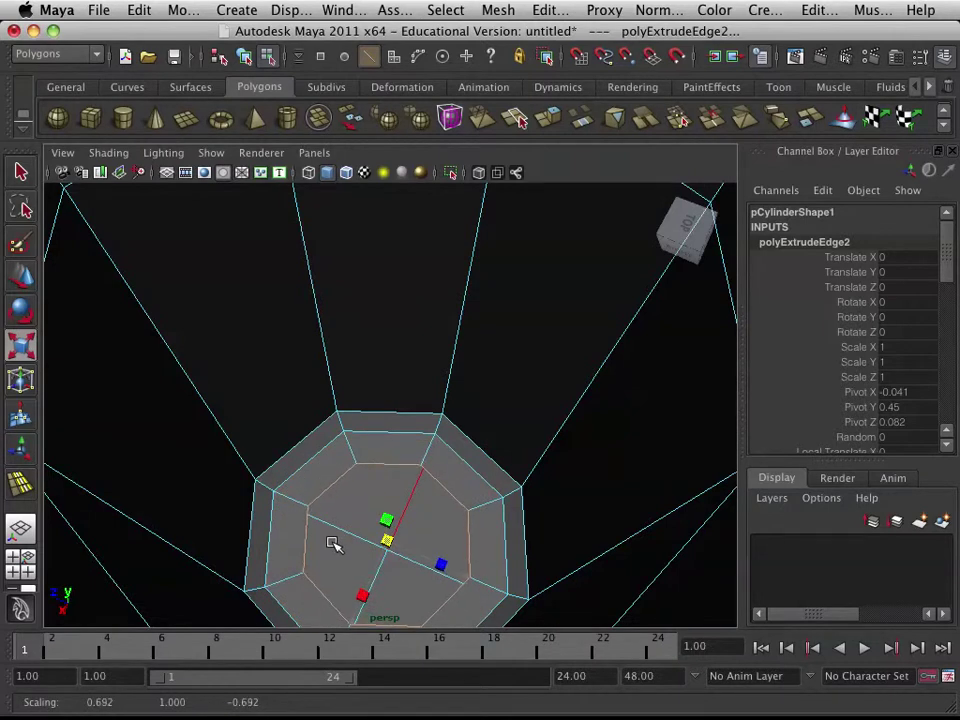
key(z)
- Lower the second floor ring to a height of about 0.33 cm in the front view and return to the perspective view
key(space)
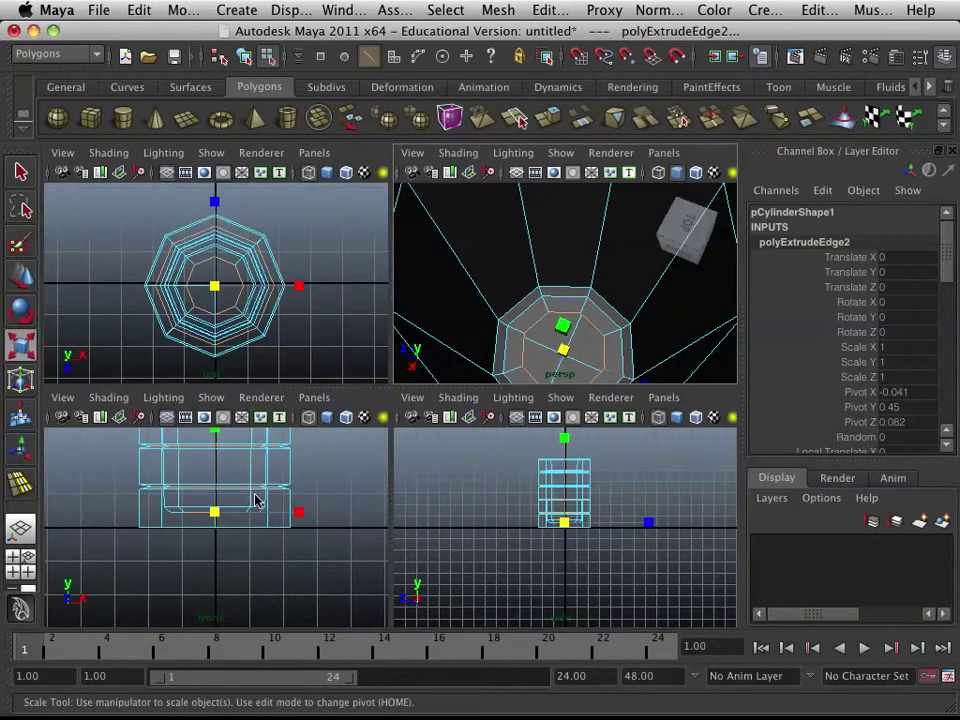
key(space)
key(w)
drag(390, 317, 393, 330)
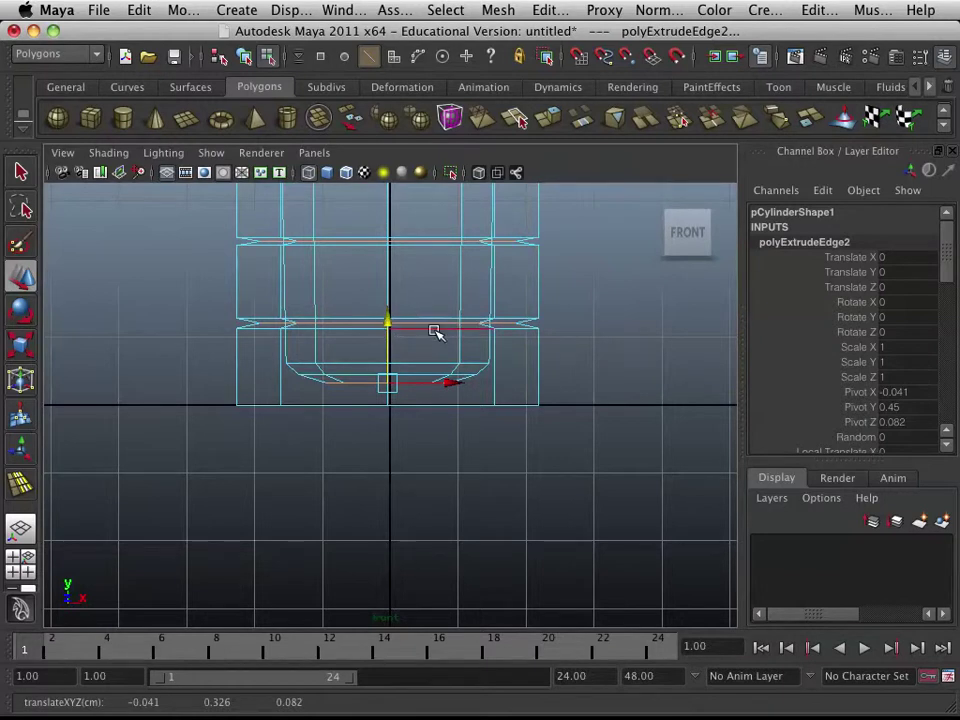
key(space)
key(space)
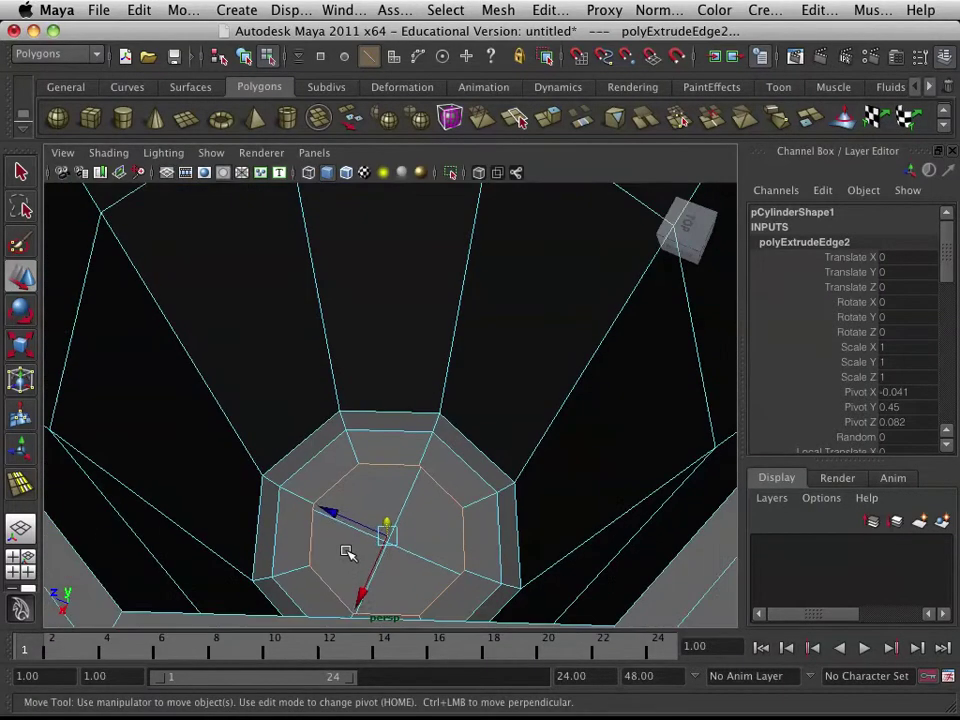
- Extrude a third floor ring and scale it inward, leaving a small opening at the center of the floor
key(r)
key(g)
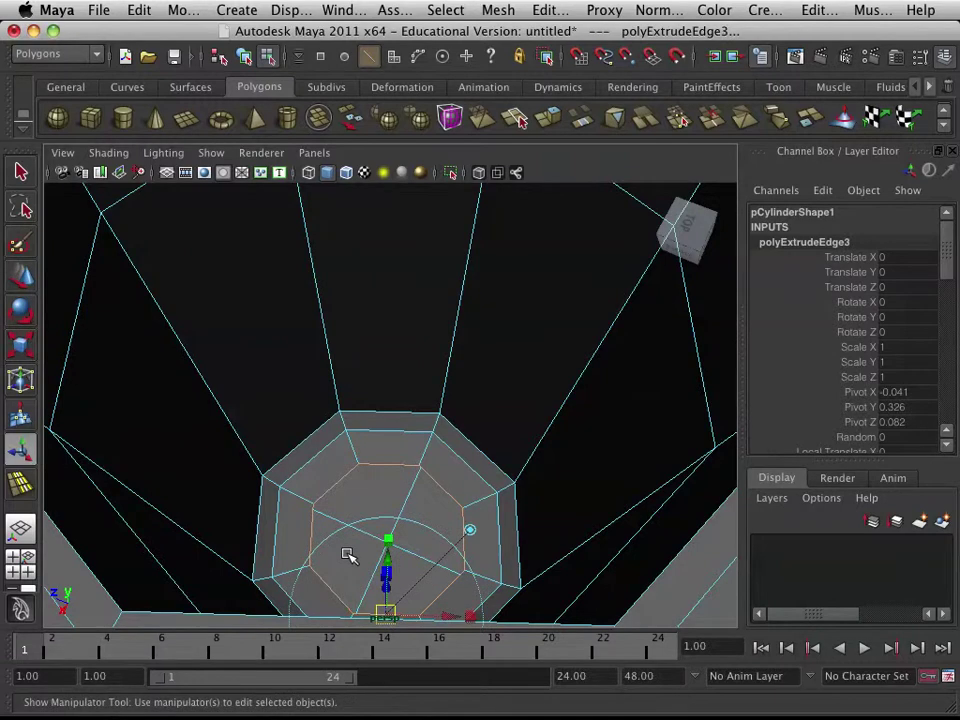
key(r)
drag(388, 536, 343, 559)
key(q)
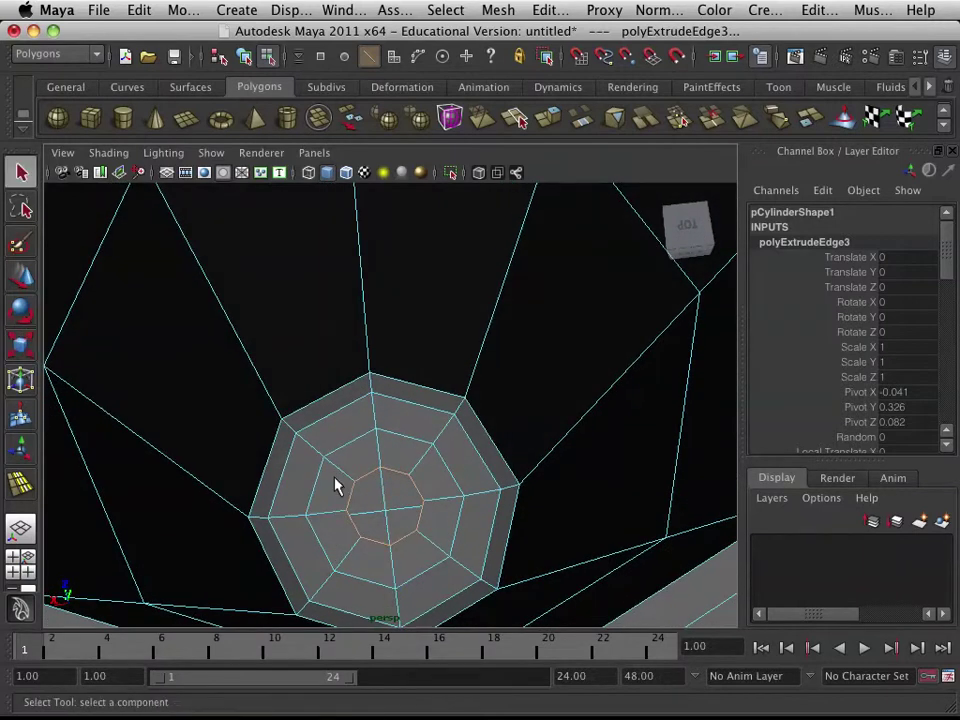
- Bridge a pair of opposite border edges across the small floor opening, using a linear path with 1 division
mouse_move(373, 343)
right_down()
mouse_move(371, 317)
mouse_move(376, 361)
right_up()
click(376, 545)
double_click(376, 545)
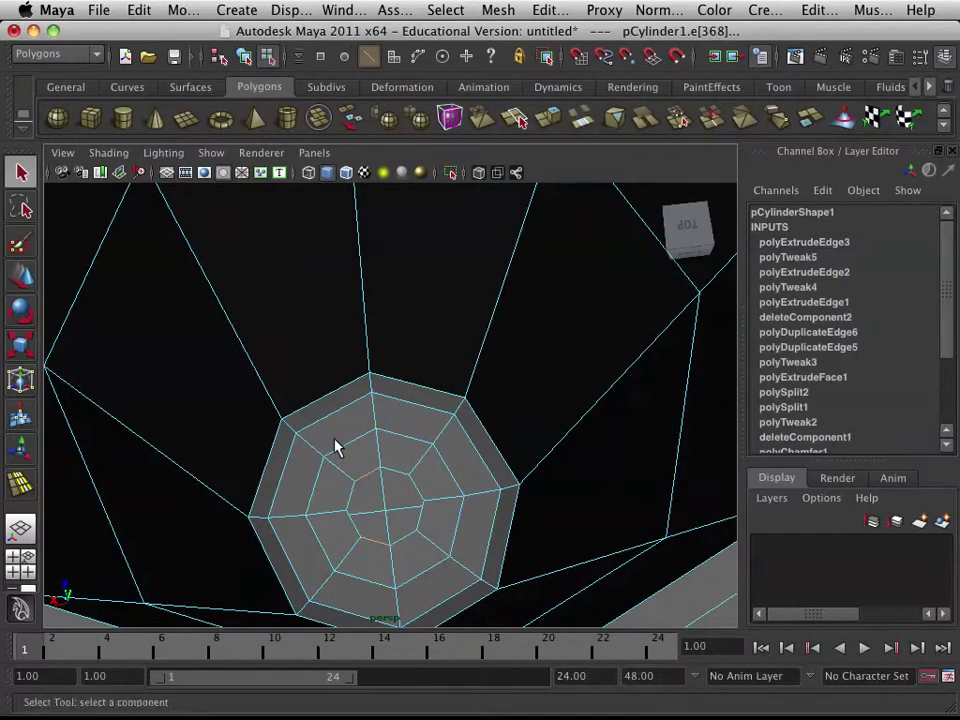
key(space)
drag(238, 513, 262, 122)
drag(360, 121, 555, 165)
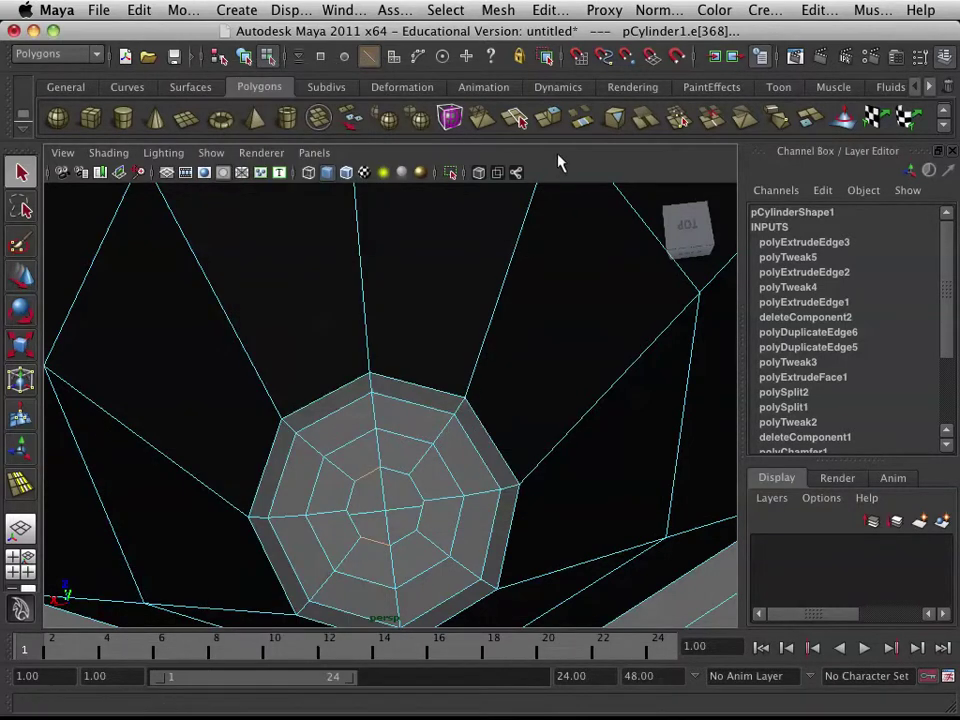
double_click(588, 121)
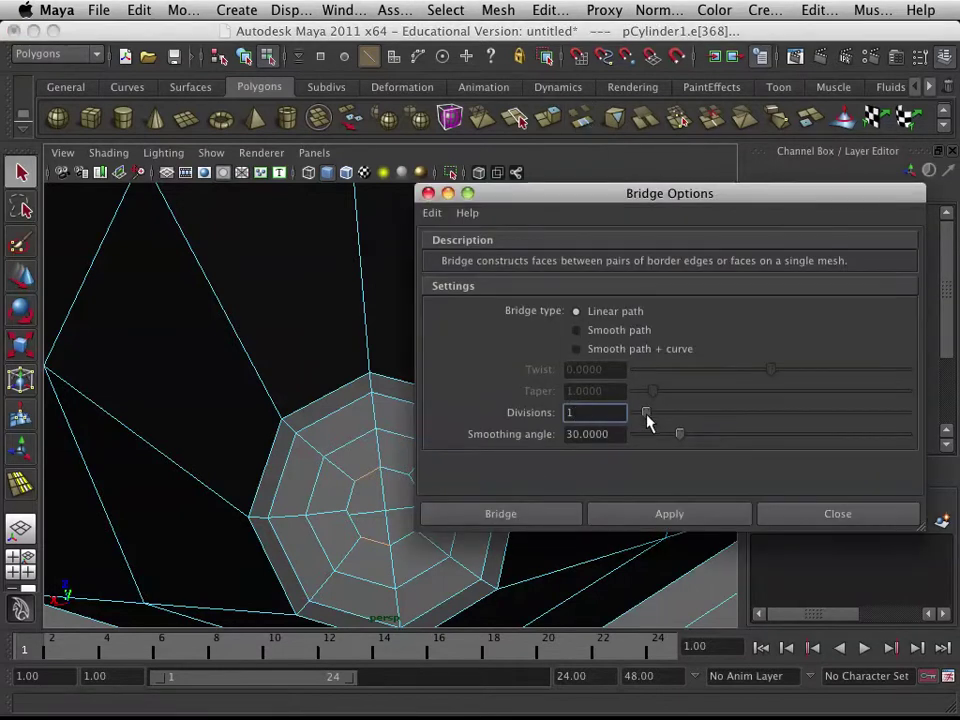
click(545, 518)
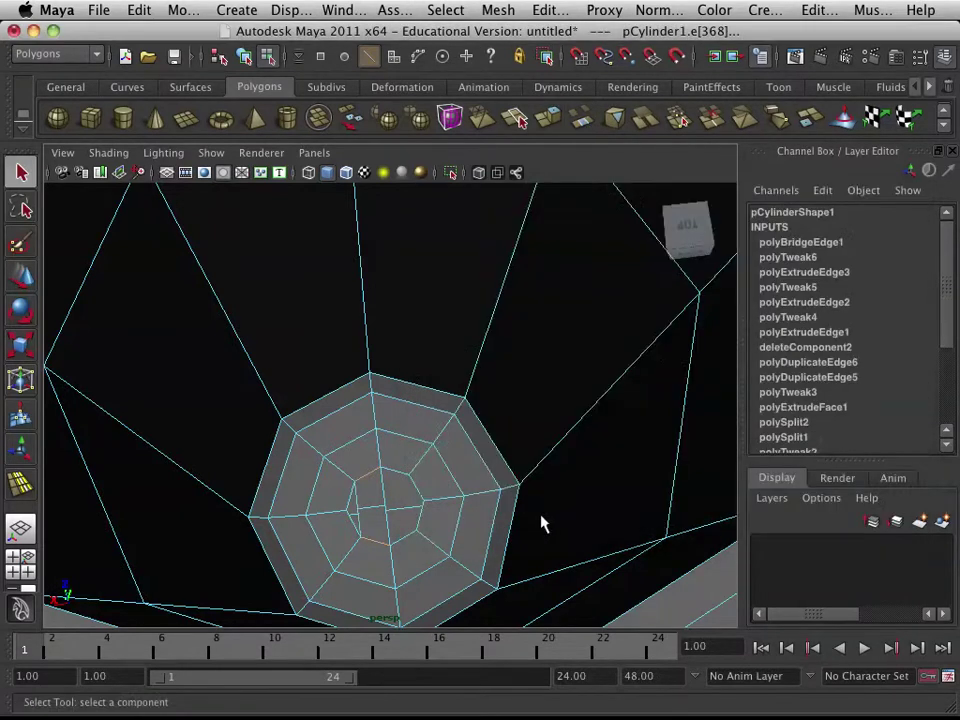
- Select the adjacent pair of opposite border edges on the floor opening and repeat the bridge
click(404, 478)
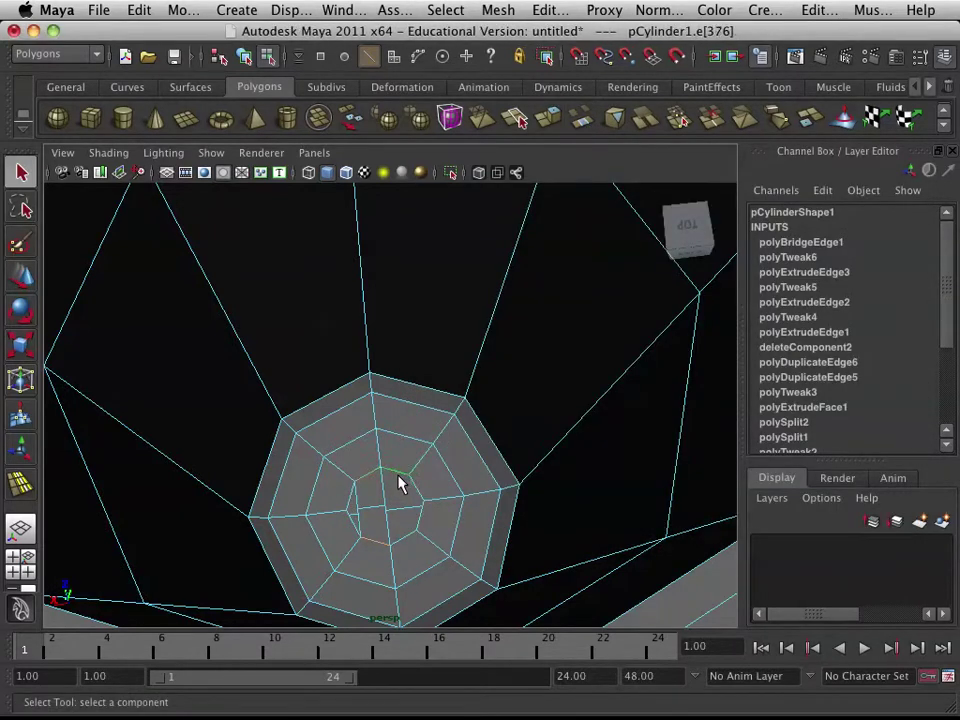
shift+click(408, 543)
key(g)
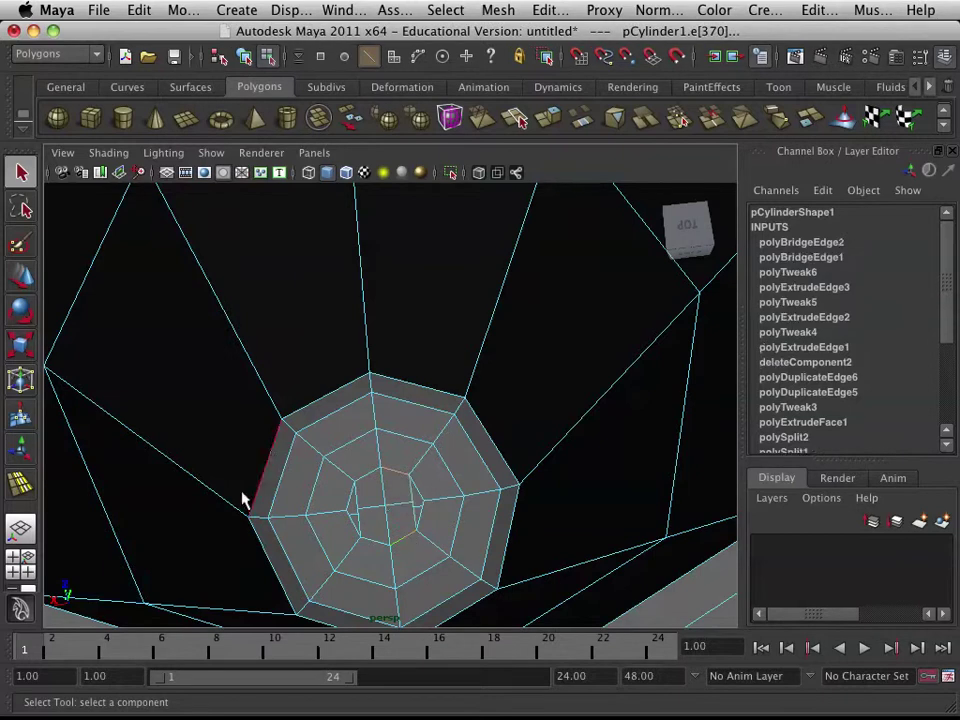
- Select the two outer midpoint vertices of the bridges and scale them apart along X onto the opening's corner vertices
right_drag(378, 516, 328, 350)
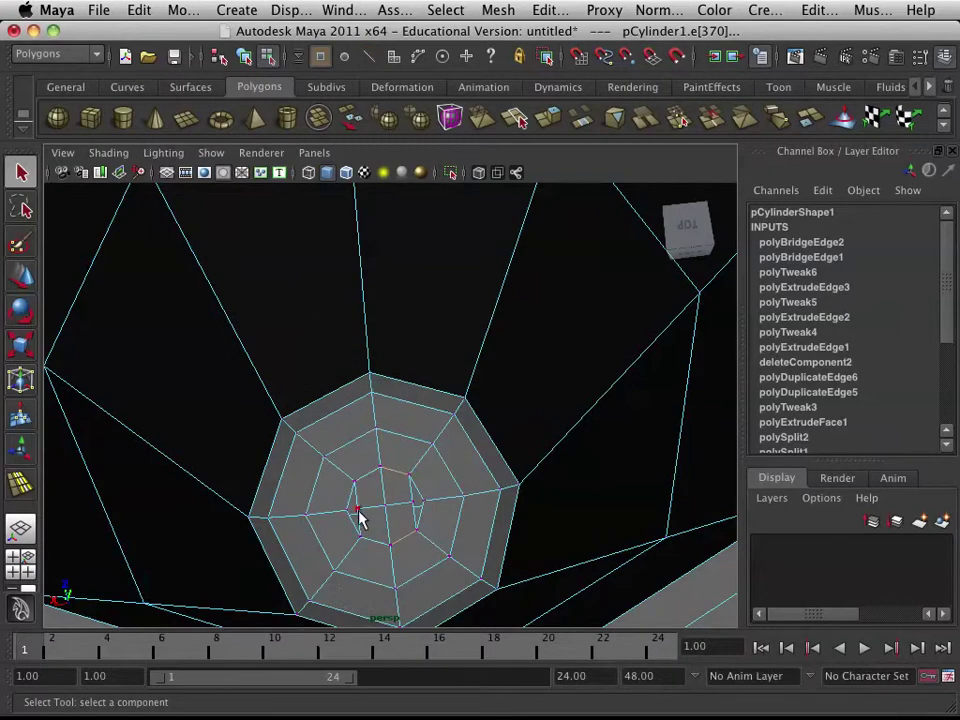
click(359, 511)
shift+click(416, 510)
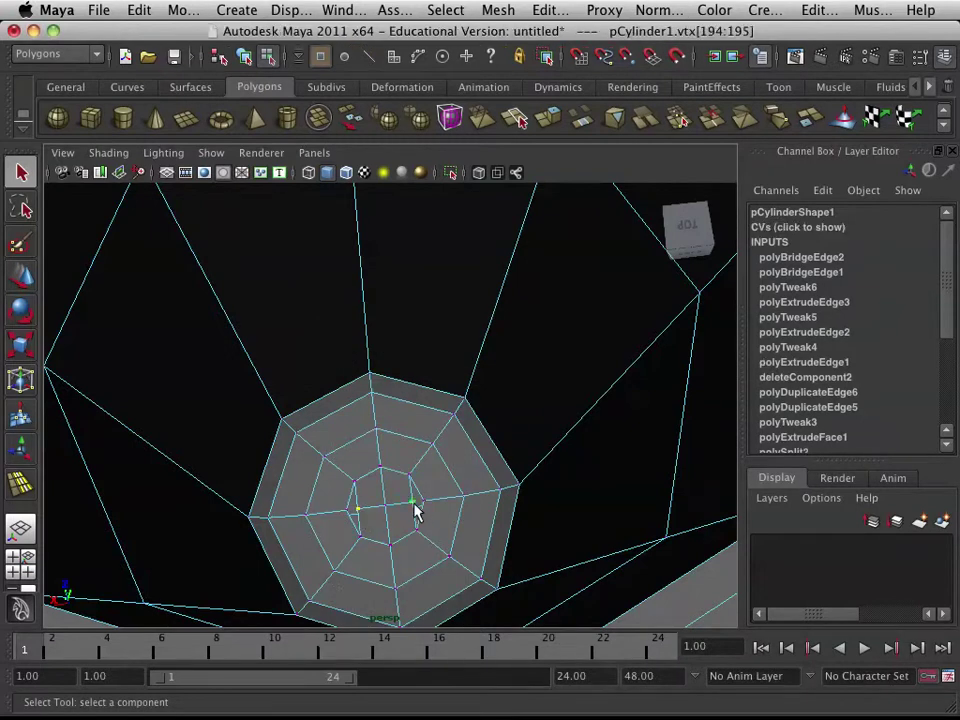
key(r)
drag(300, 514, 272, 520)
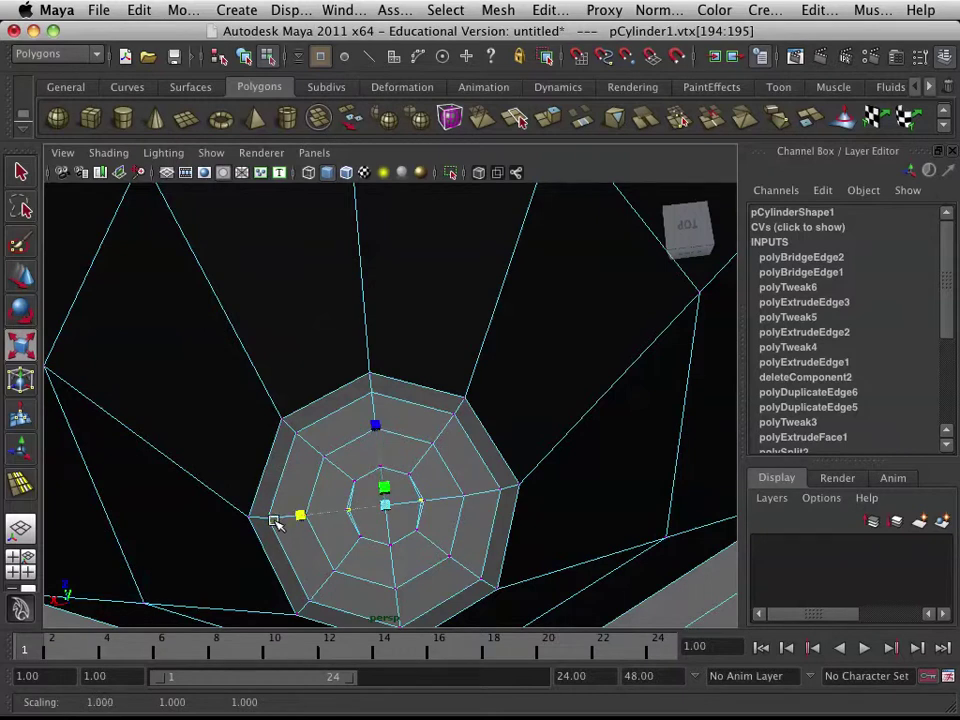
key(q)
- Merge the overlapping vertices at one corner of the floor opening with a threshold of 7.9655
click(349, 513)
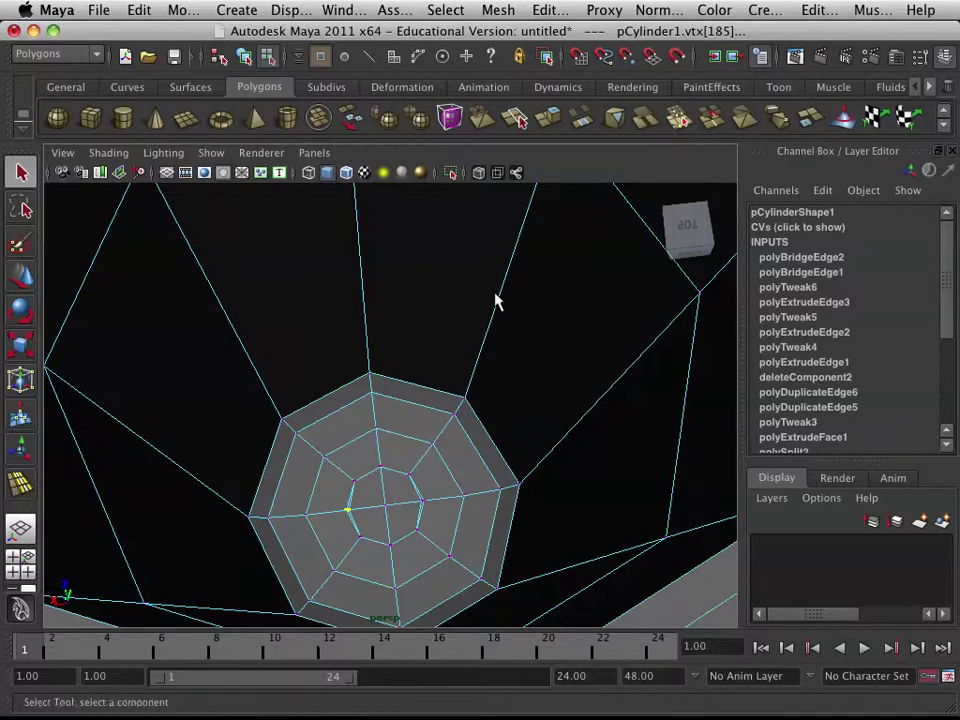
double_click(677, 122)
drag(636, 268, 852, 268)
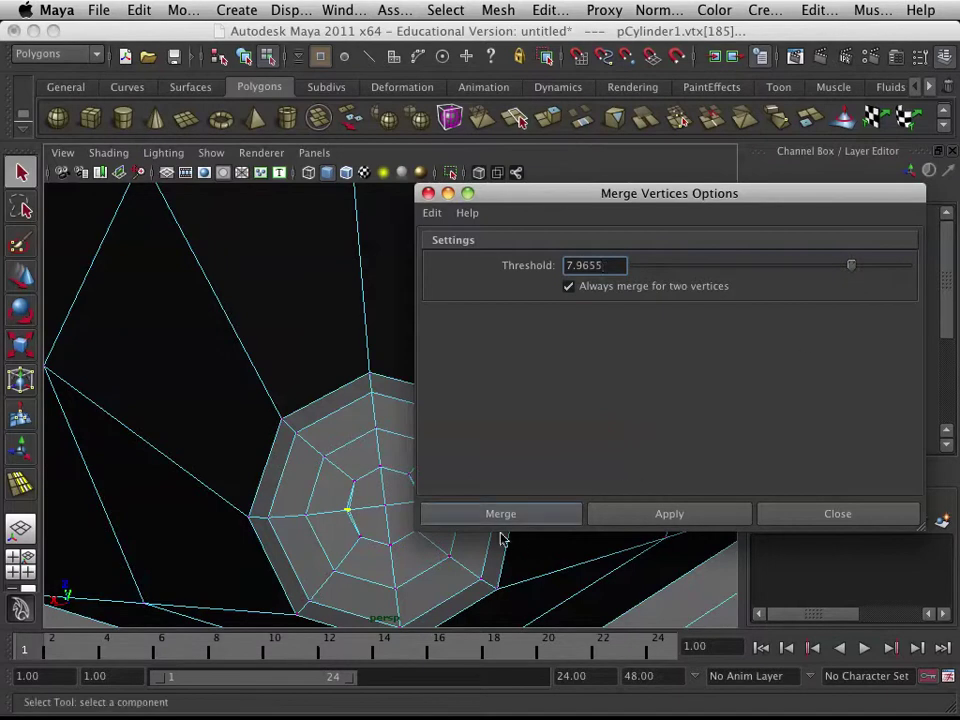
click(516, 515)
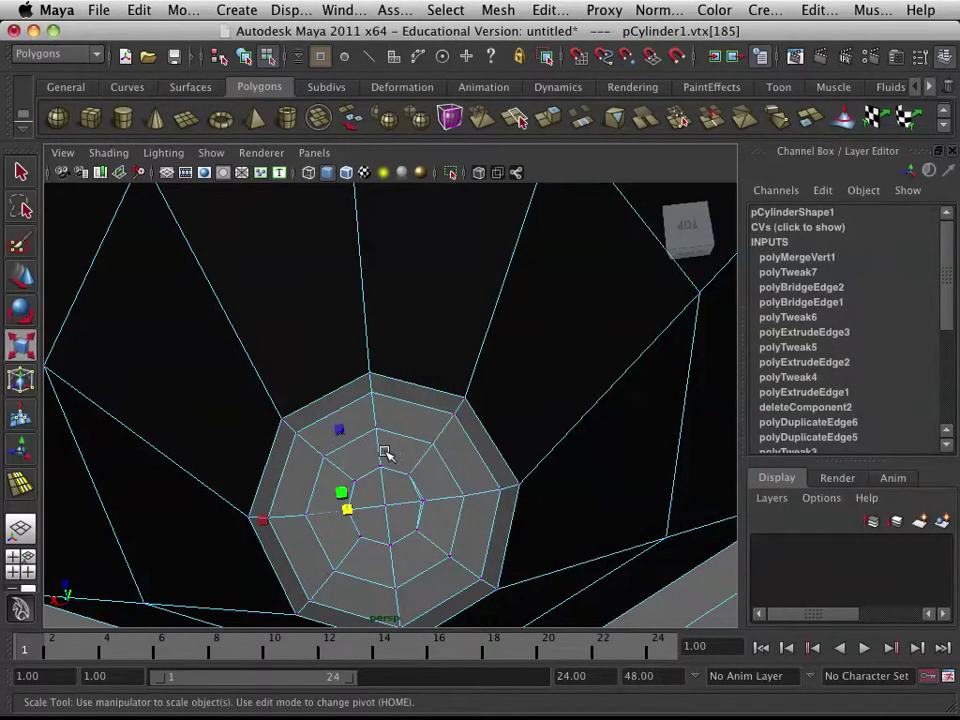
- Merge the overlapping vertices at the opposite corner of the floor opening with the same threshold, and clear the selection
key(q)
click(423, 501)
drag(423, 506, 446, 429)
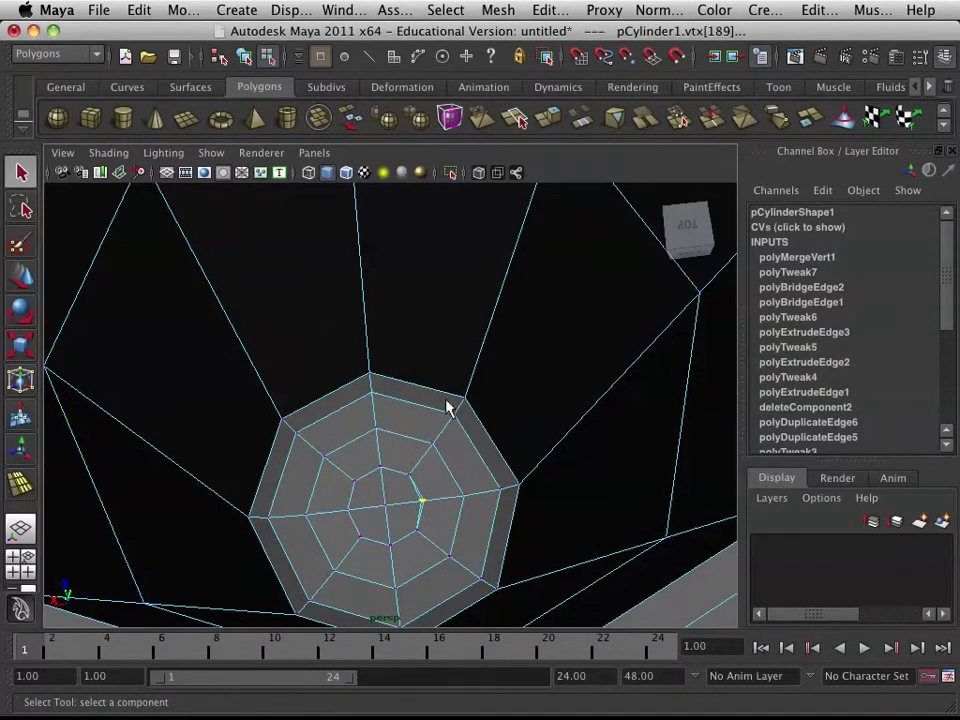
key(space)
click(385, 374)
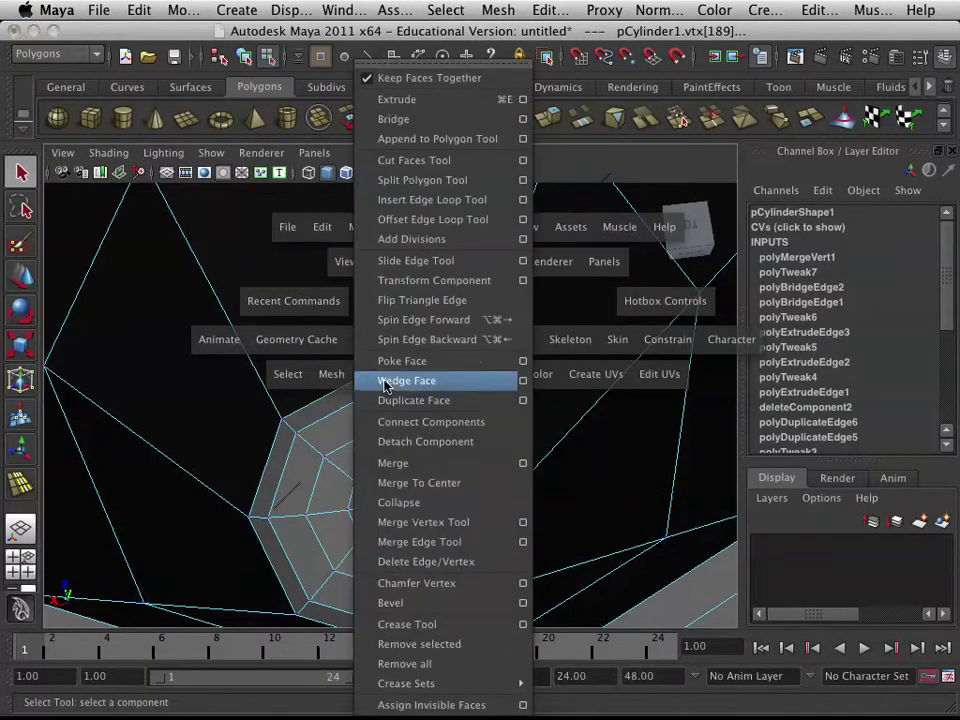
click(523, 463)
click(493, 514)
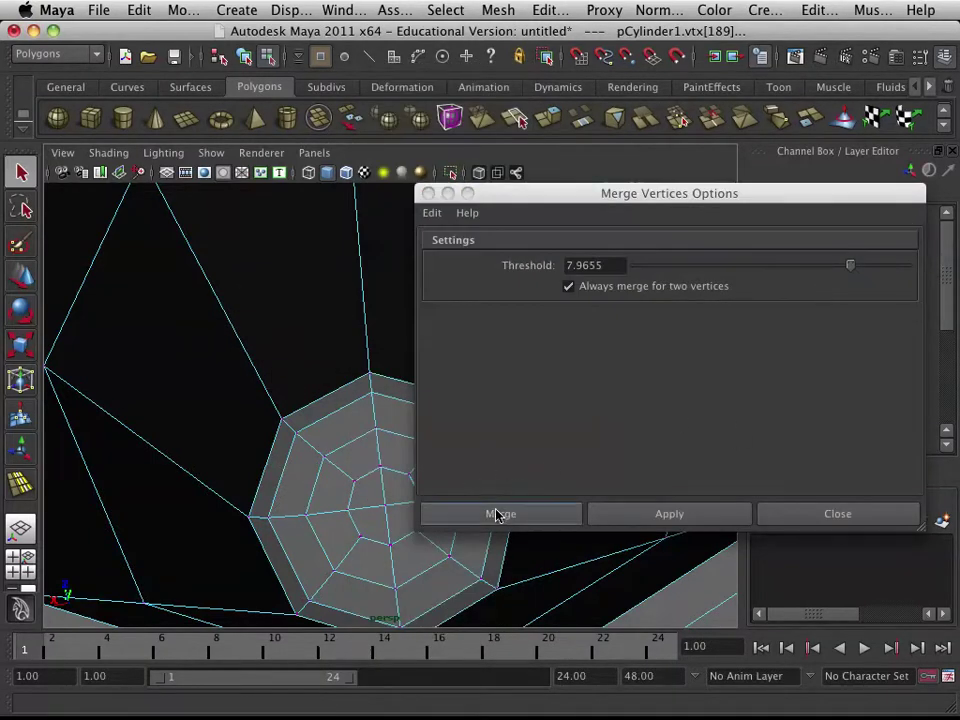
scroll(476, 505, down, 10)
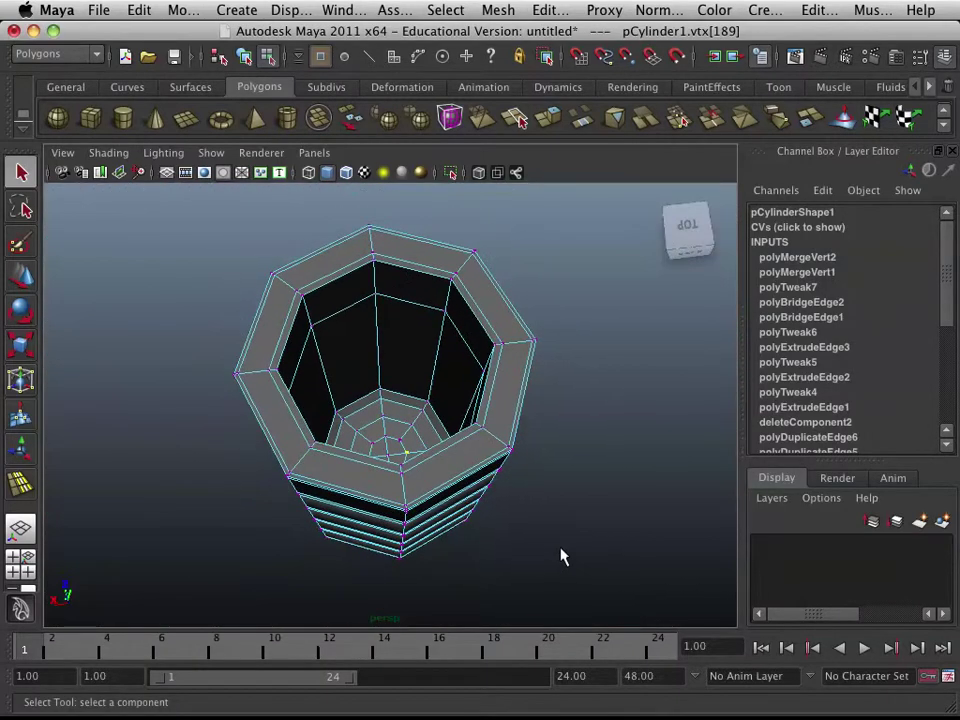
click(552, 556)
- Insert two edge loops around the inner wall of the hollow with the Insert Edge Loop Tool, and return to the Select Tool
alt+drag(549, 555, 440, 387)
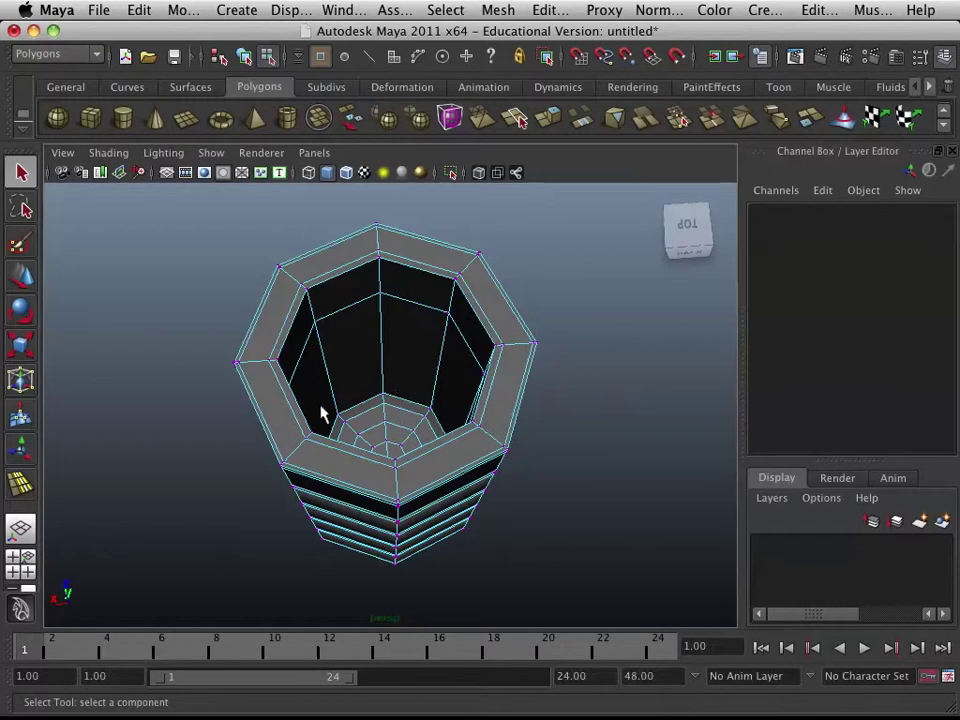
alt+drag(385, 400, 381, 407)
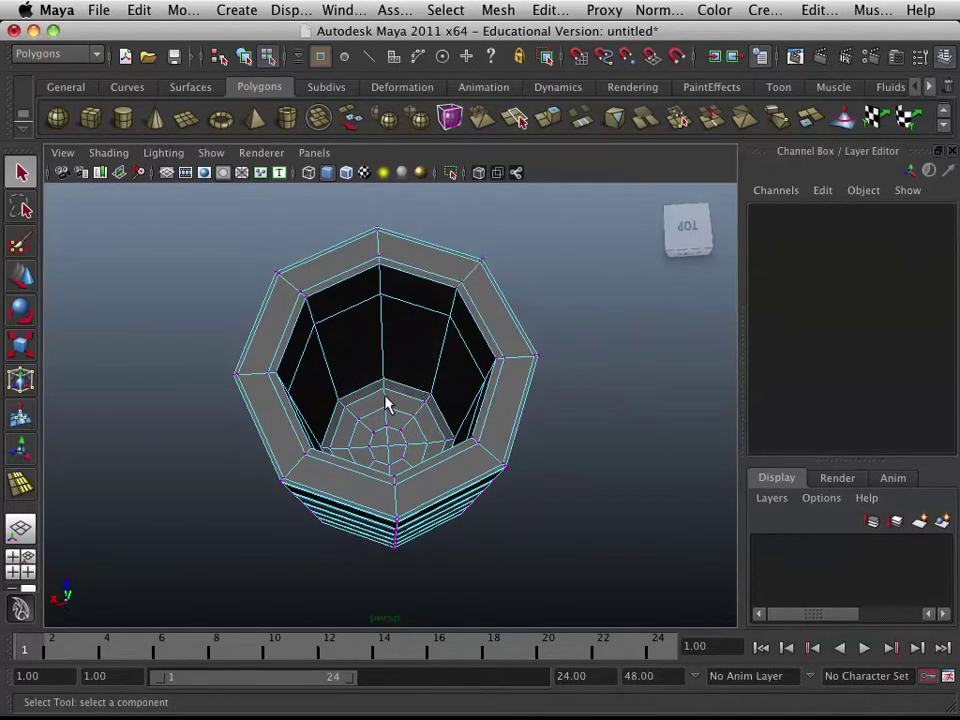
key(space)
drag(495, 416, 500, 199)
mouse_move(392, 350)
mouse_down()
mouse_move(385, 364)
mouse_move(388, 334)
mouse_up()
alt+drag(397, 420, 371, 403)
key(space)
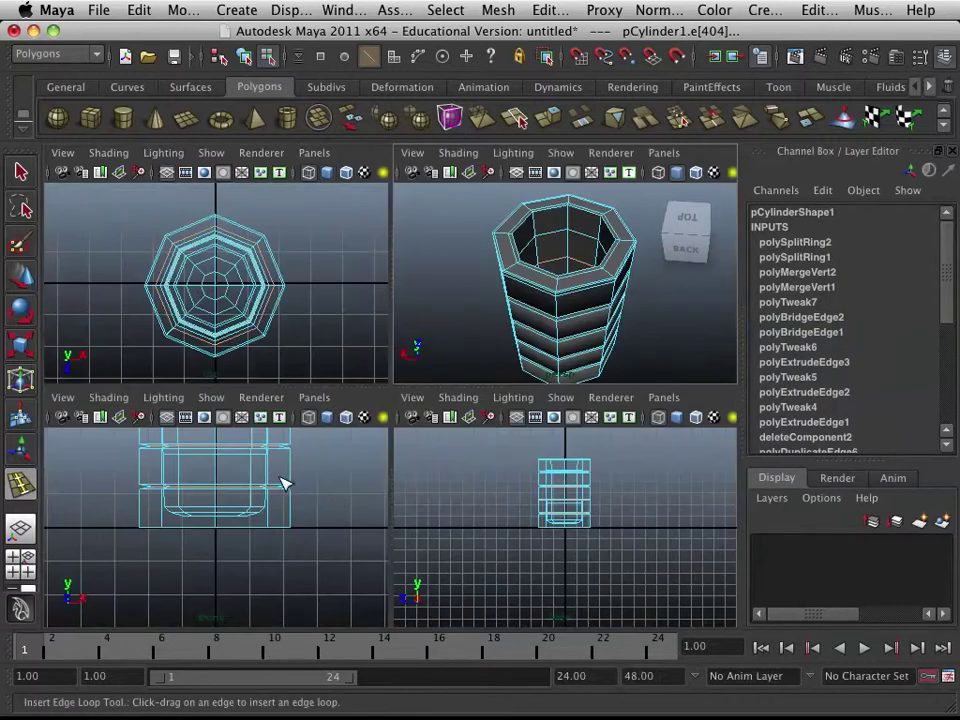
alt+middle_drag(279, 493, 270, 594)
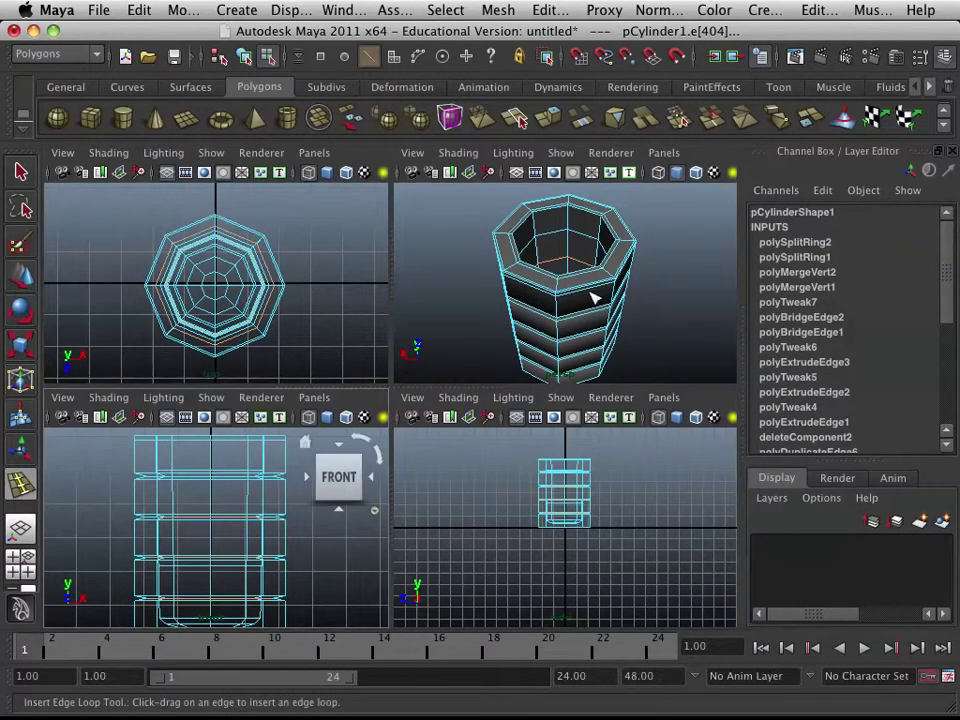
key(space)
alt+drag(570, 392, 478, 392)
key(q)
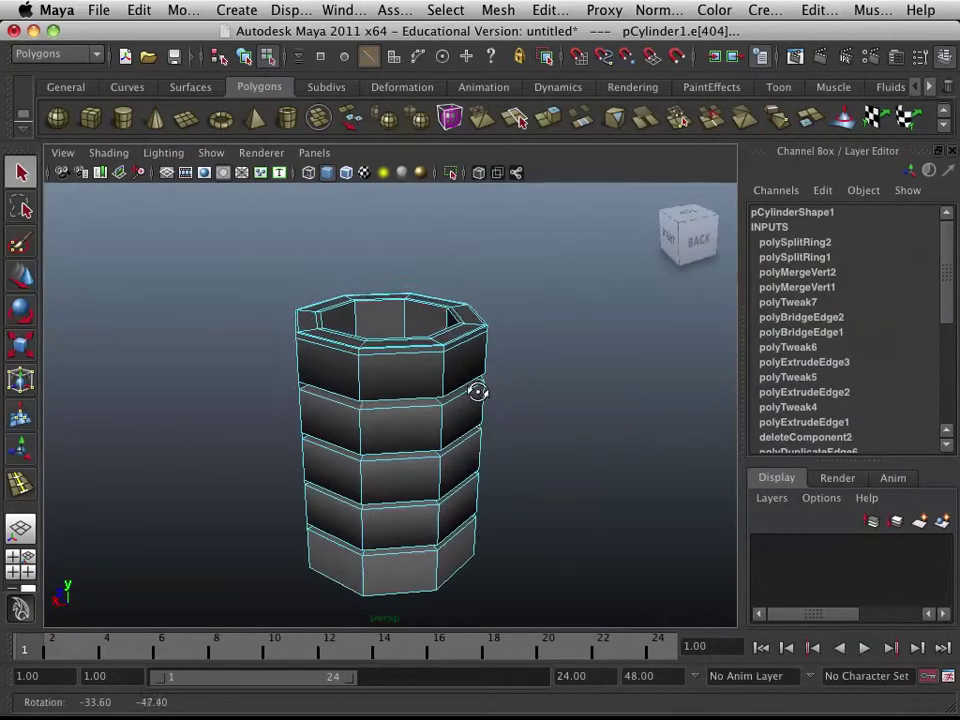
- Try to pull the underside's inner octagonal edge ring down along Y to about -0.17
click(568, 405)
alt+drag(568, 405, 414, 399)
right_drag(412, 348, 414, 305)
click(404, 322)
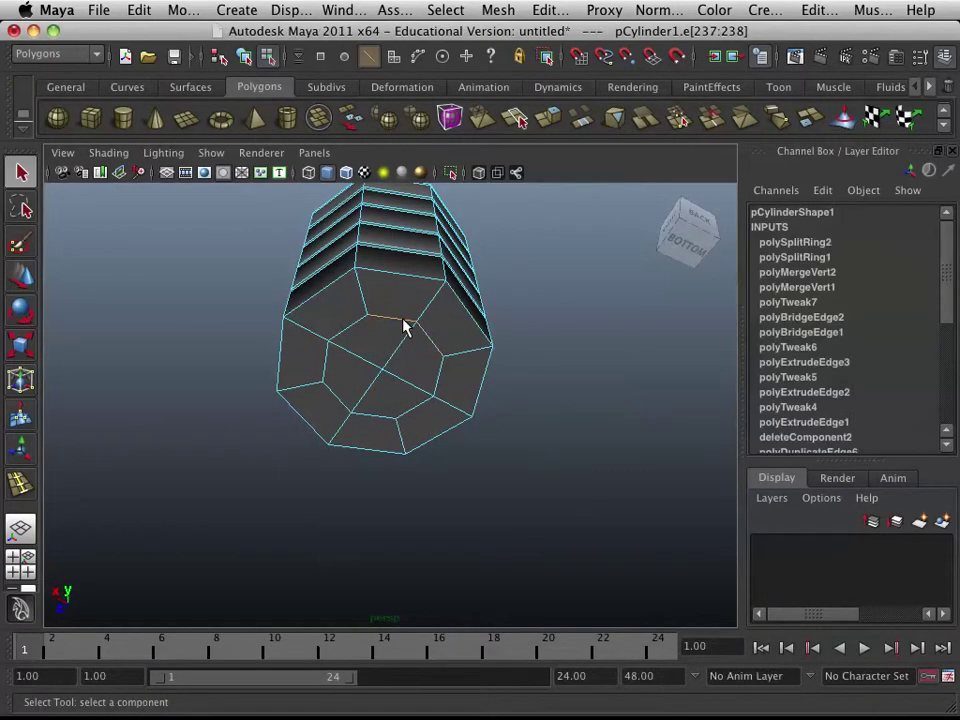
shift+click(357, 324)
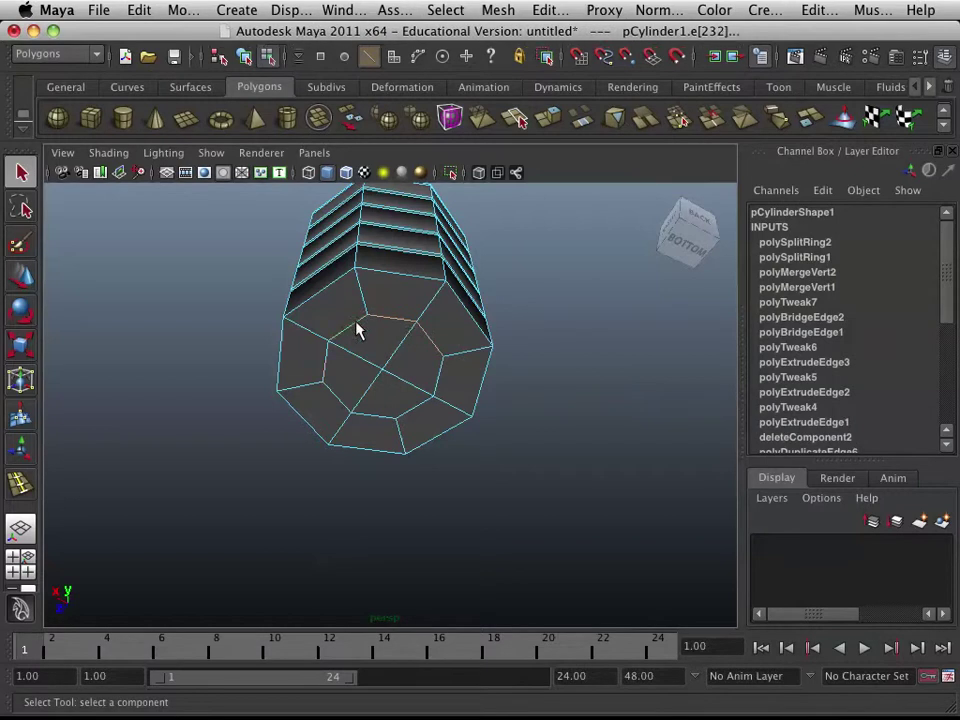
shift+click(336, 400)
shift+double_click(421, 412)
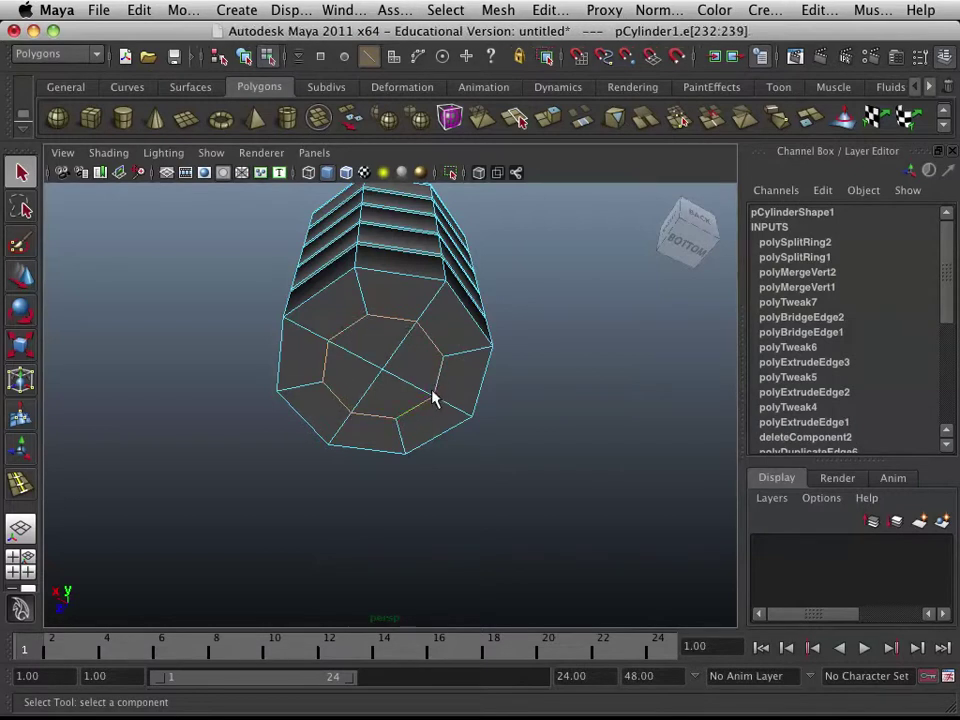
key(w)
mouse_move(395, 372)
alt+mouse_down()
mouse_move(407, 405)
mouse_move(381, 365)
alt+mouse_up()
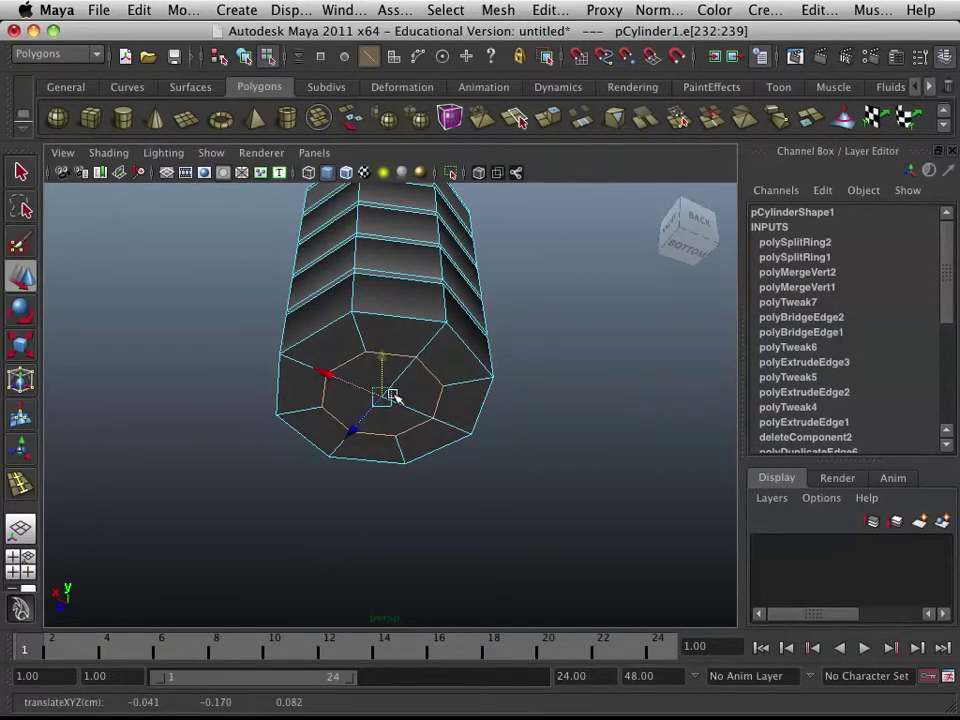
key(z)
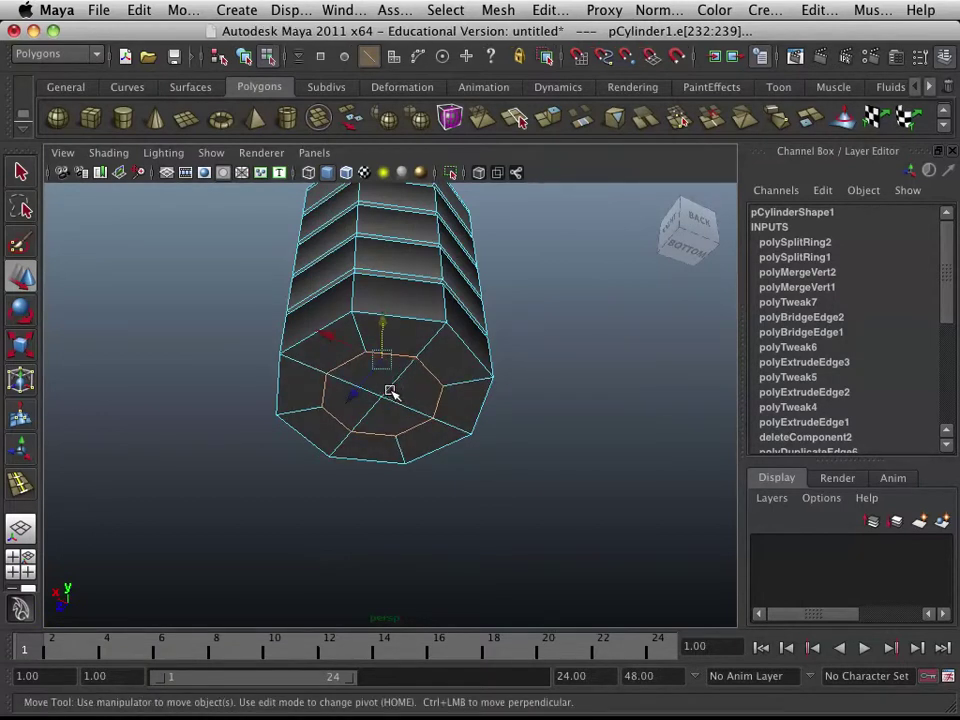
- Select the centre vertex and all eight inner-ring vertices on the container's underside
right_drag(426, 345, 355, 341)
click(356, 396)
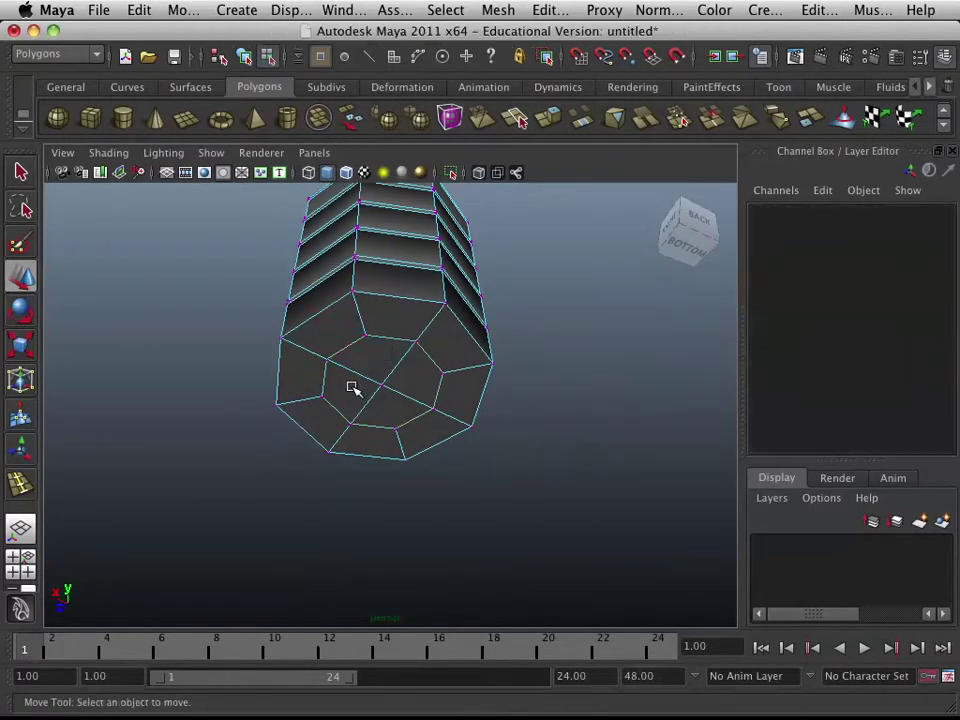
key(q)
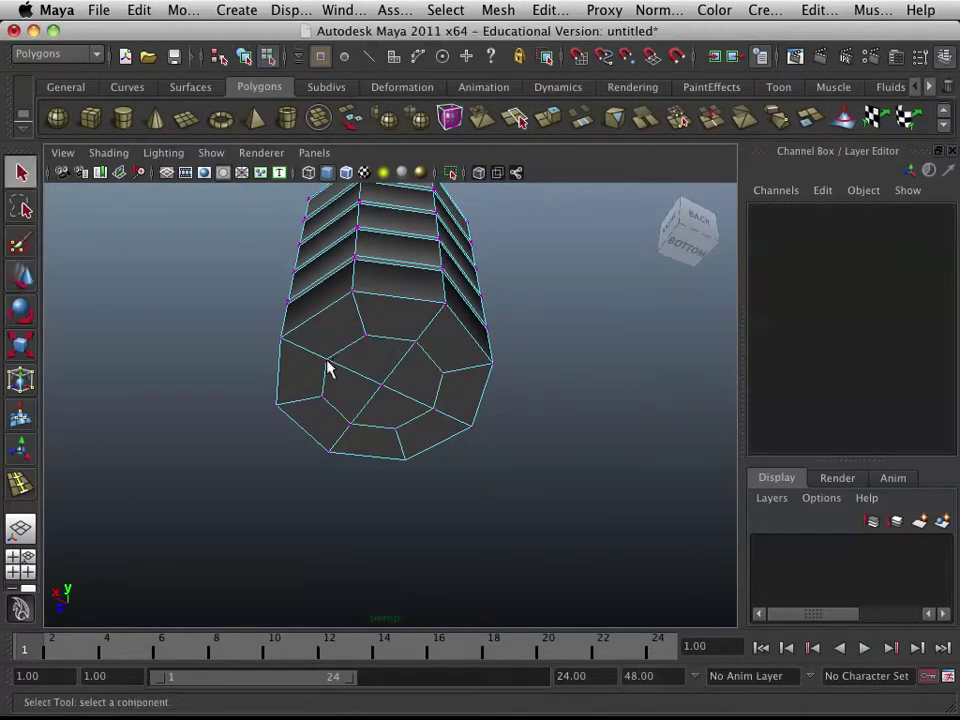
click(366, 336)
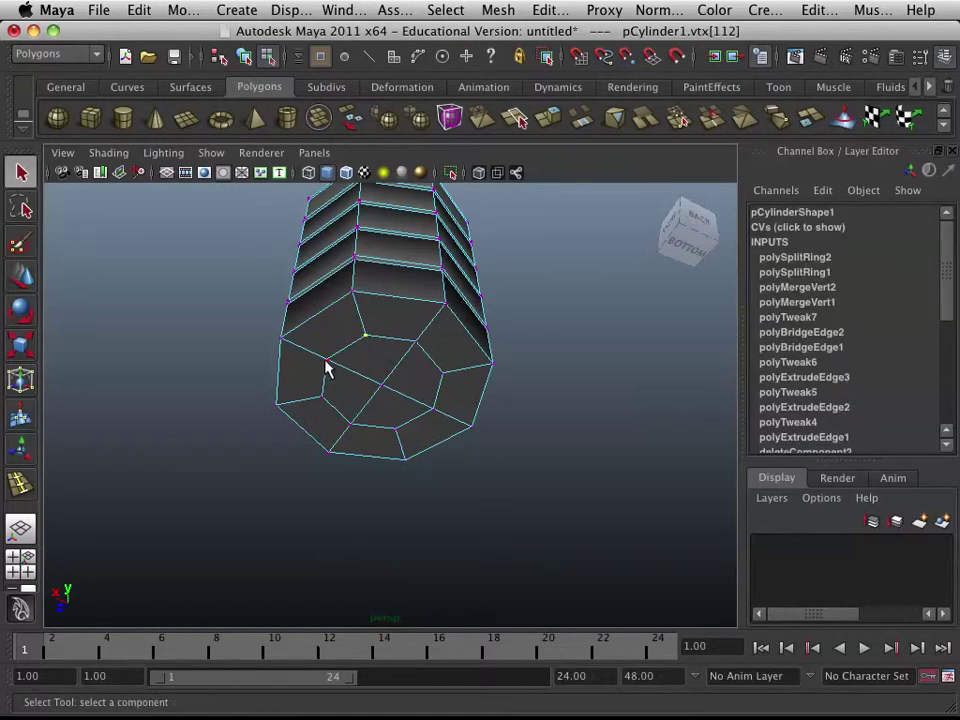
shift+click(325, 366)
shift+click(322, 398)
shift+click(351, 426)
shift+click(433, 410)
shift+click(443, 374)
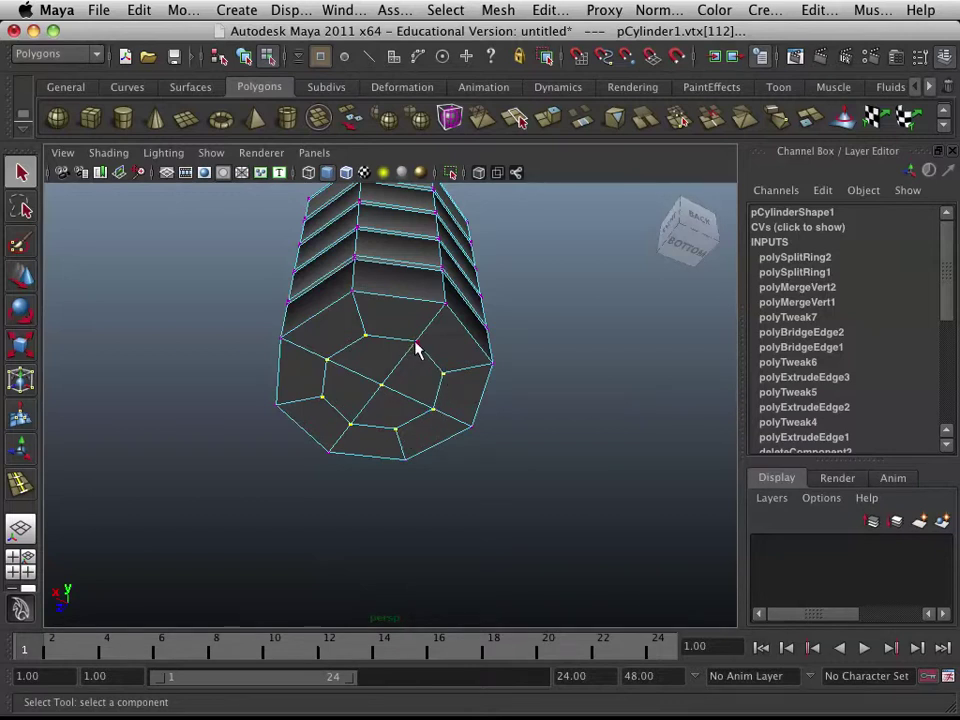
shift+click(410, 341)
- Move the selected underside vertices down along Y to about -0.23, scale them slightly, and clear the selection
key(w)
alt+drag(392, 401, 382, 366)
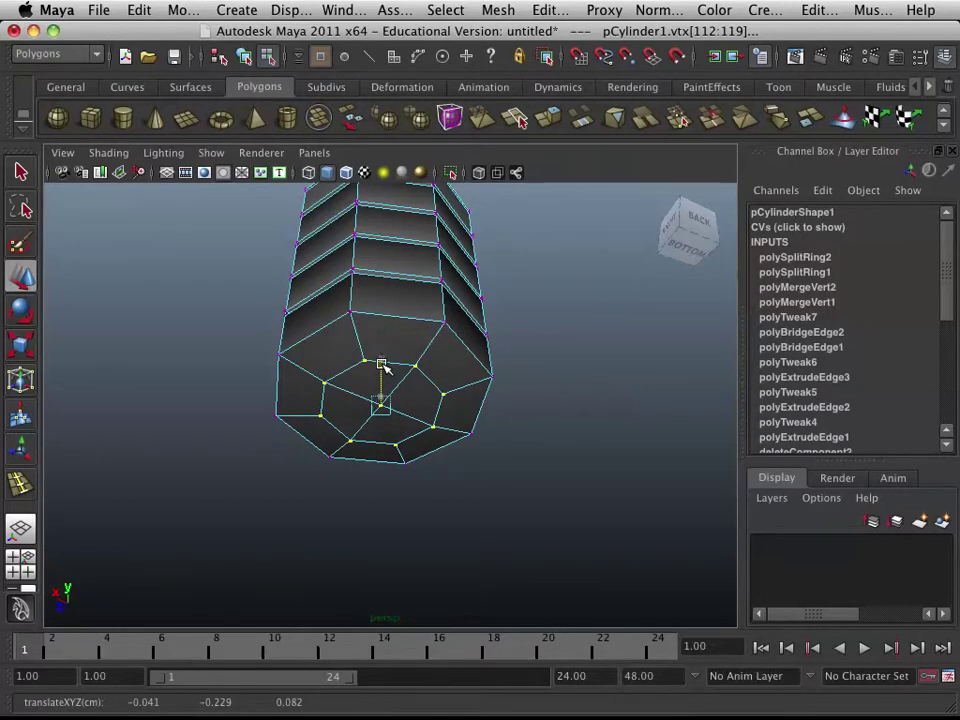
key(e)
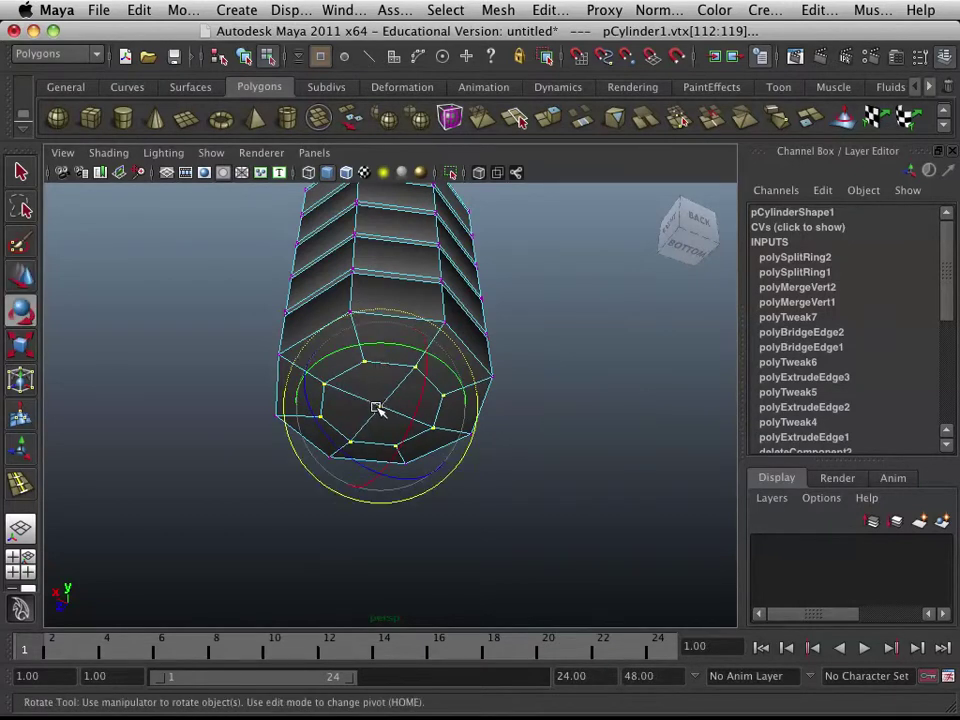
key(r)
mouse_move(380, 408)
mouse_down()
mouse_move(399, 403)
mouse_move(382, 404)
mouse_up()
click(405, 494)
- Return to object mode, select the whole container and inspect its smooth preview from above and from the side
alt+drag(400, 475, 398, 532)
key(3)
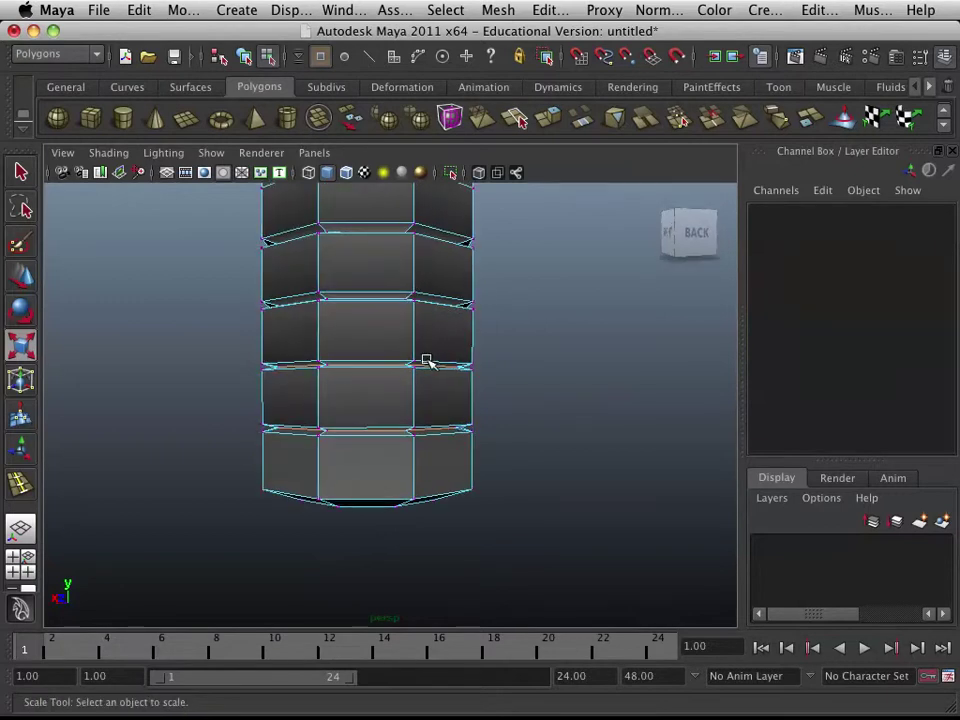
mouse_move(435, 393)
alt+mouse_down()
mouse_move(435, 448)
mouse_move(433, 418)
alt+mouse_up()
alt+drag(542, 441, 516, 444)
right_drag(414, 345, 476, 339)
alt+drag(438, 417, 433, 330)
alt+middle_drag(433, 330, 433, 360)
alt+drag(433, 360, 426, 399)
click(428, 401)
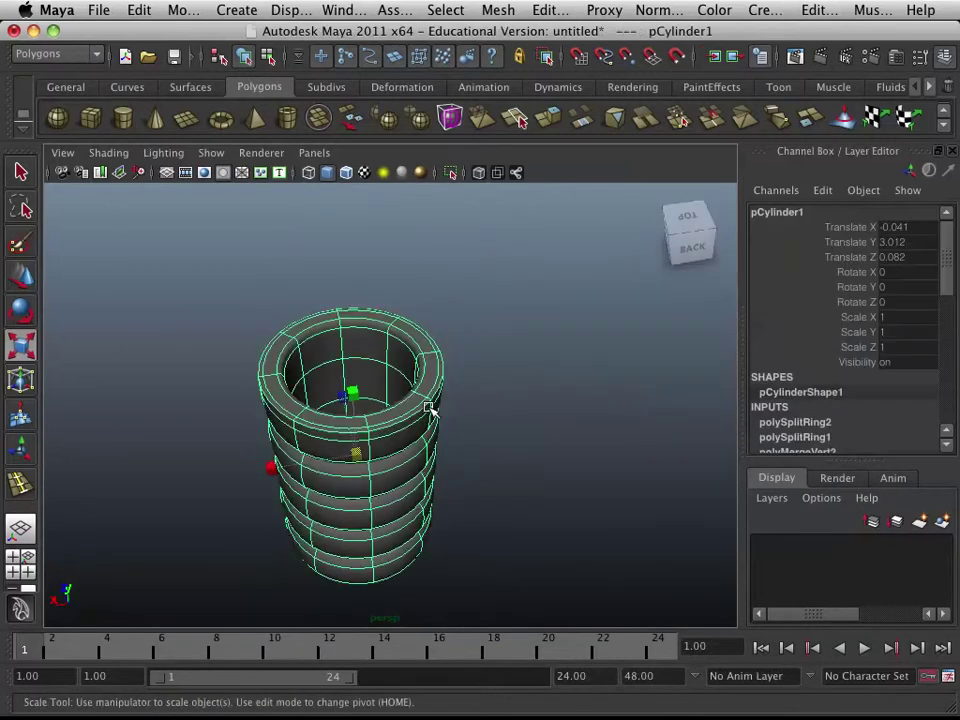
key(q)
alt+drag(381, 482, 384, 437)
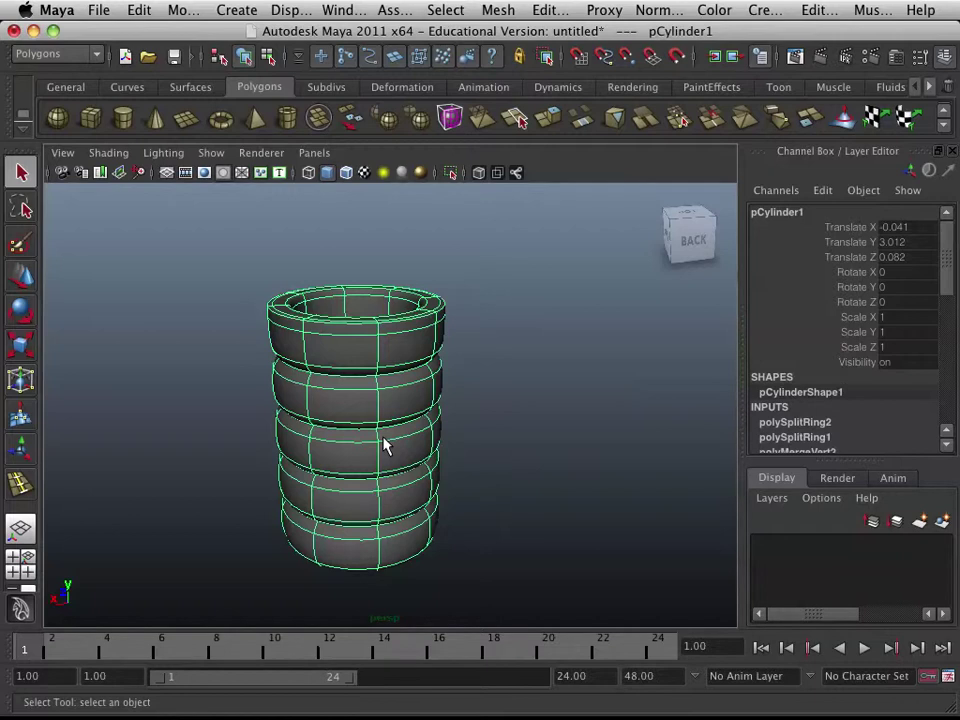
- Compare the container's smoothed and unsmoothed display, leave it unsmoothed, and apply a Flare deformer to it
key(1)
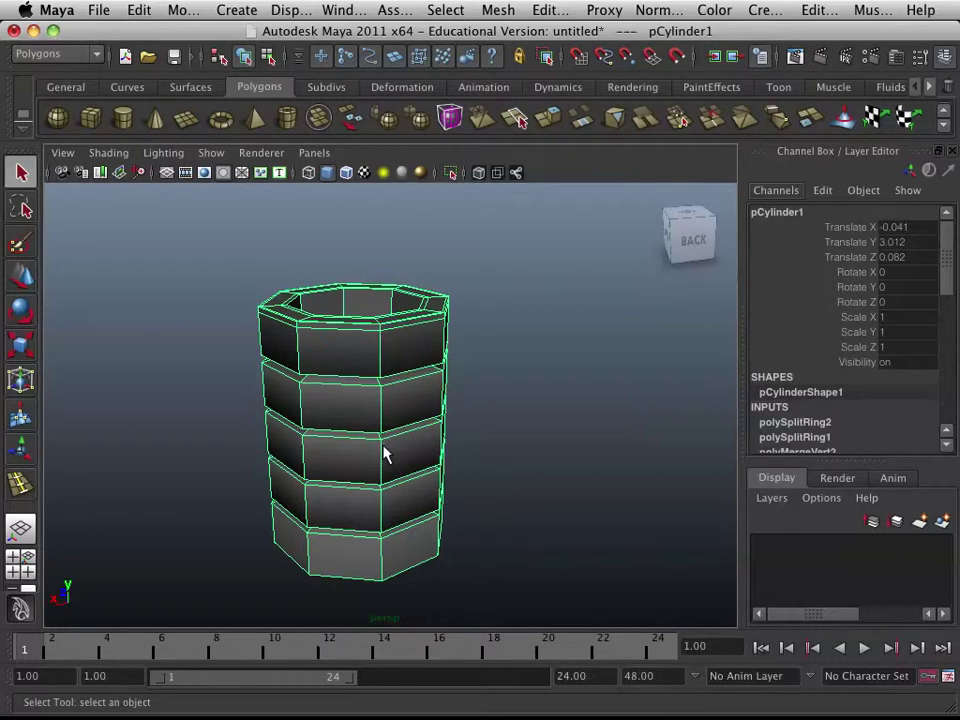
key(3)
key(1)
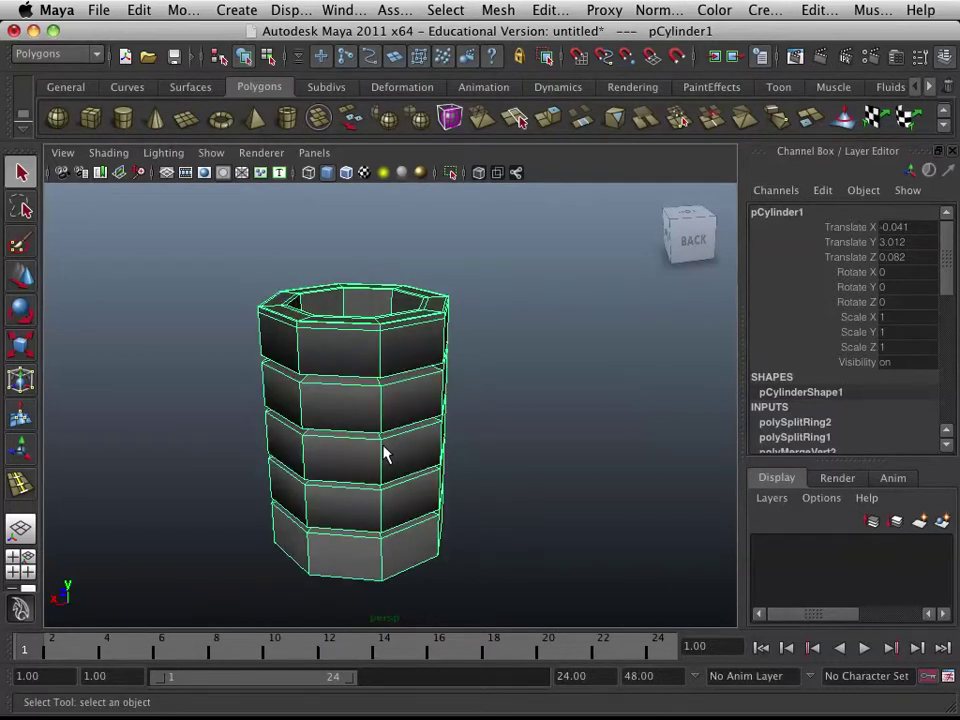
click(401, 88)
scroll(401, 92, up, 1)
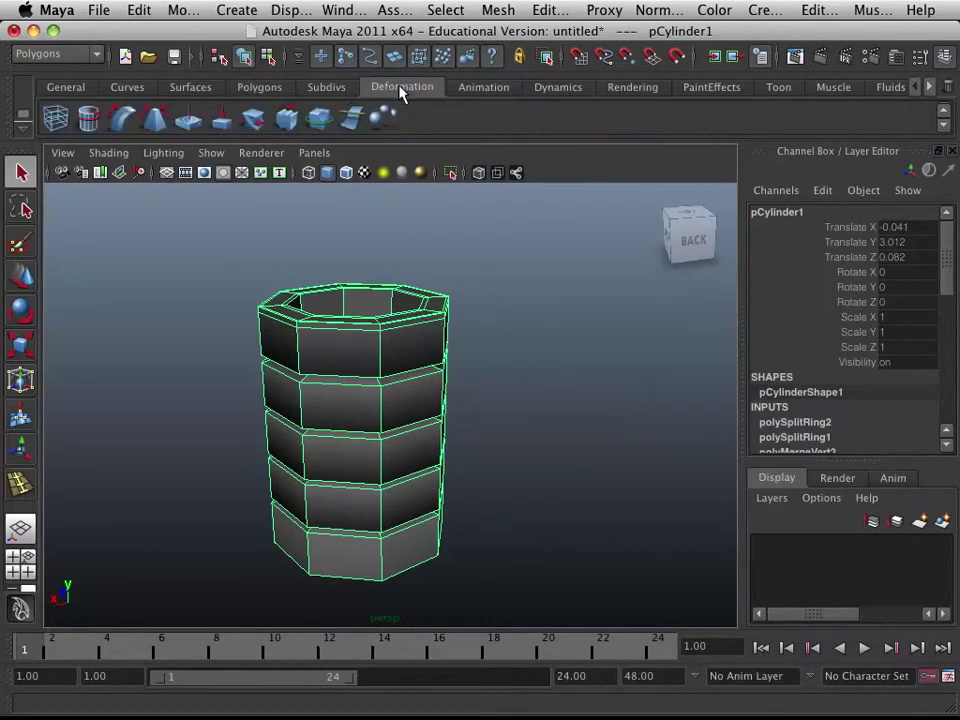
scroll(395, 95, down, 1)
click(153, 118)
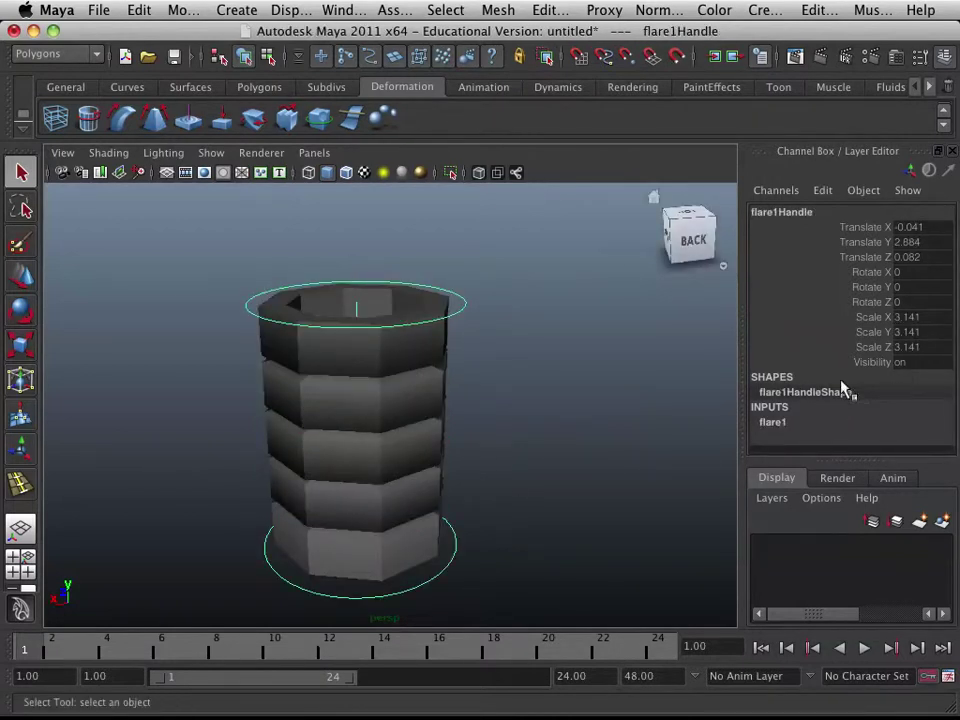
- Try a Curve value of 6 on the container's flare deformer, undoing and redoing the change
click(780, 420)
click(893, 400)
click(887, 400)
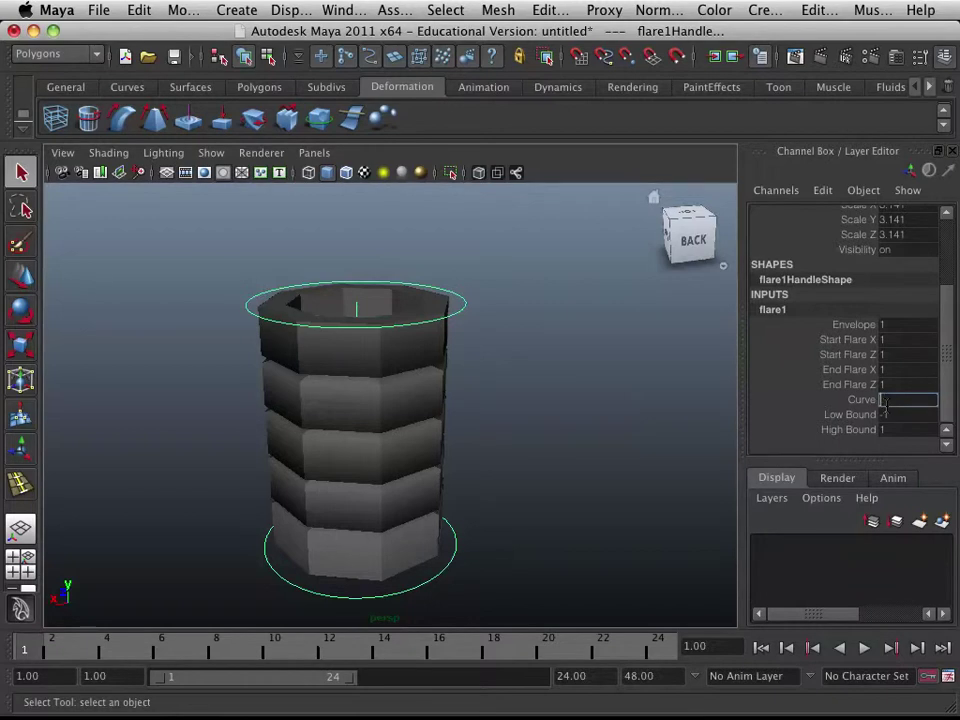
text(6)
key(Return)
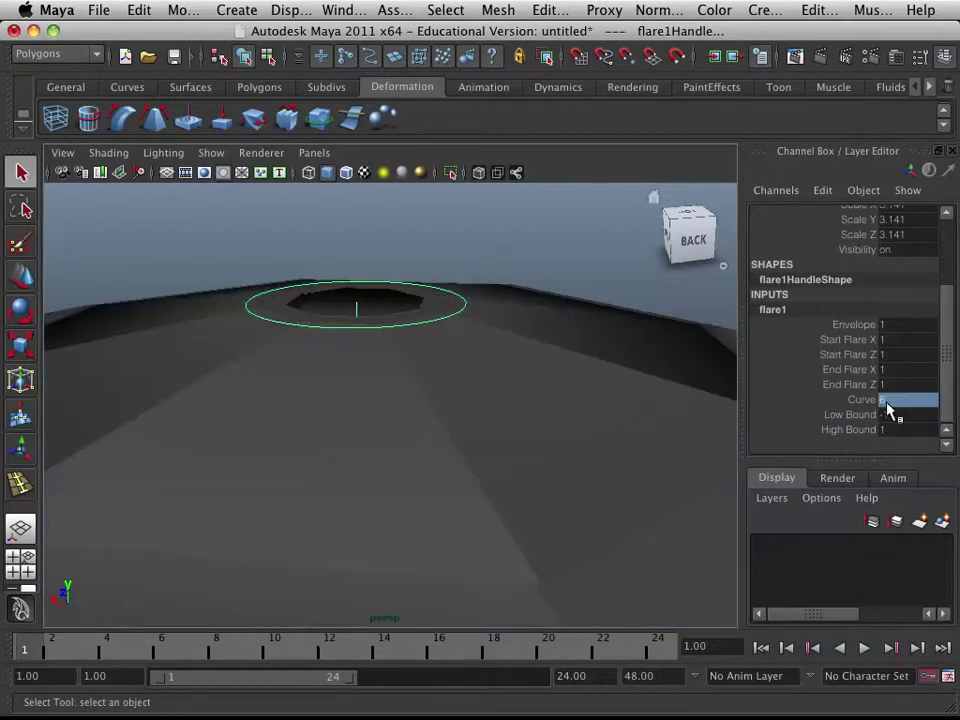
key(ctrl+z)
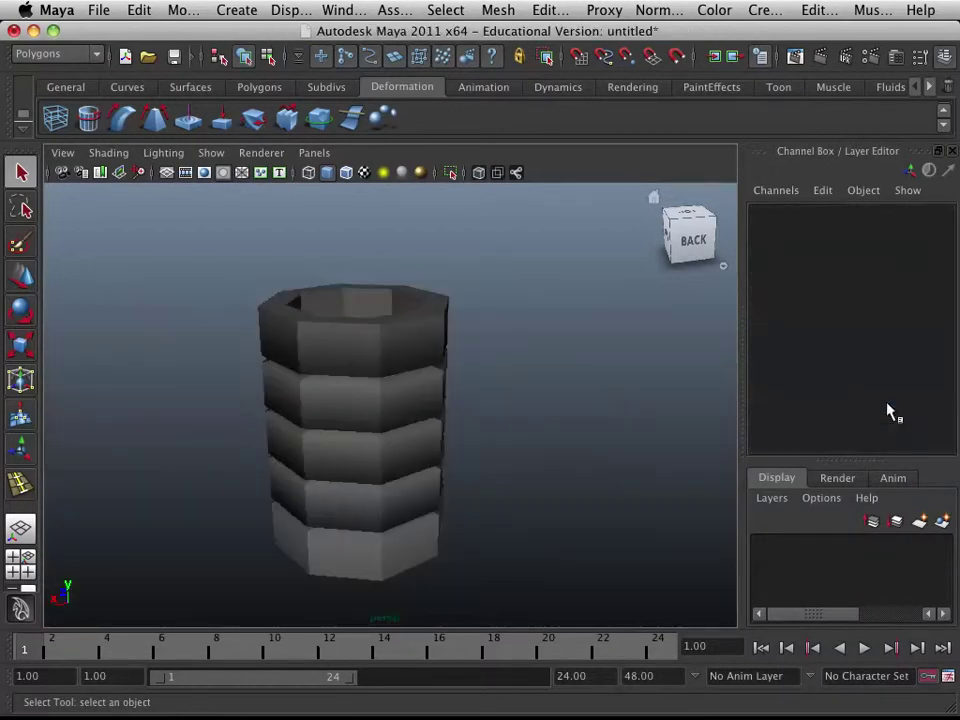
key(shift+z)
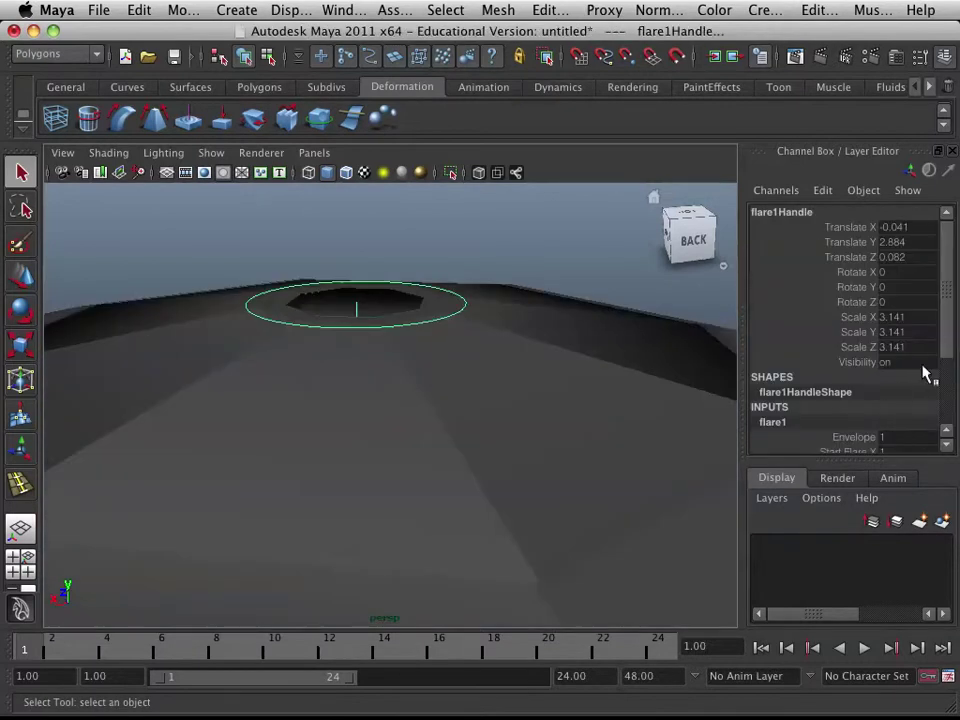
- Set the flare's Curve to 0.5 and display the container in smooth preview
scroll(900, 392, down, 3)
double_click(890, 400)
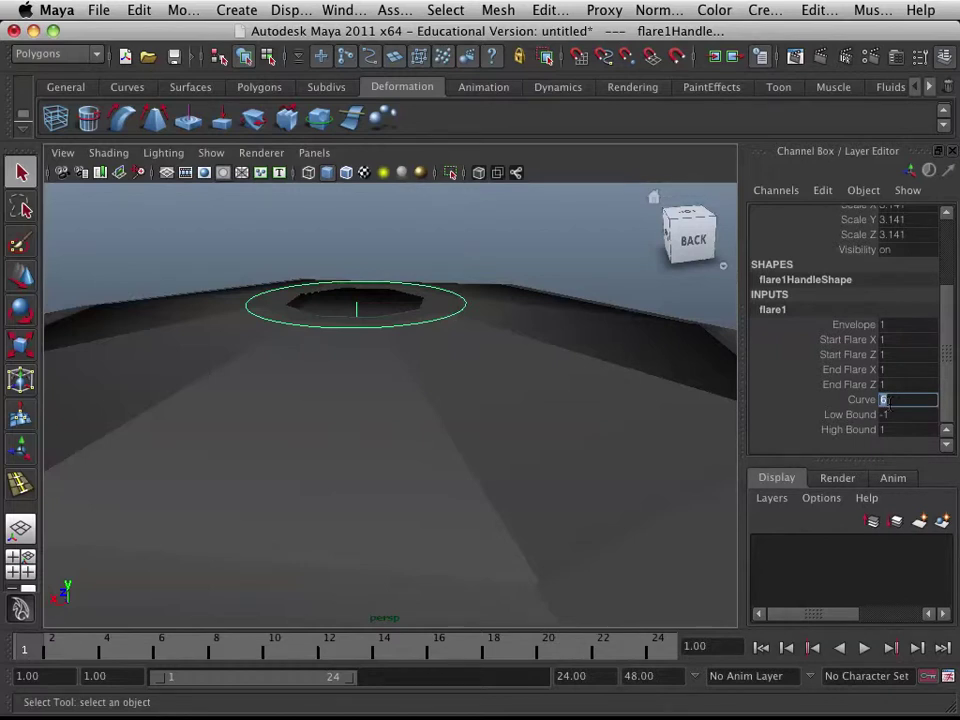
key(Return)
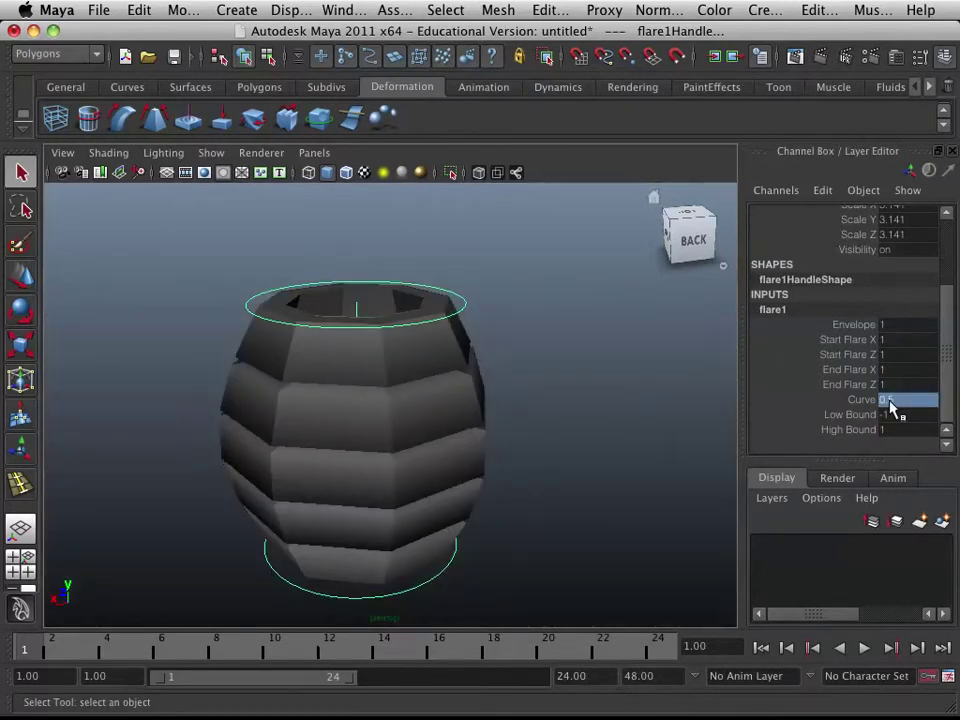
click(551, 384)
click(400, 408)
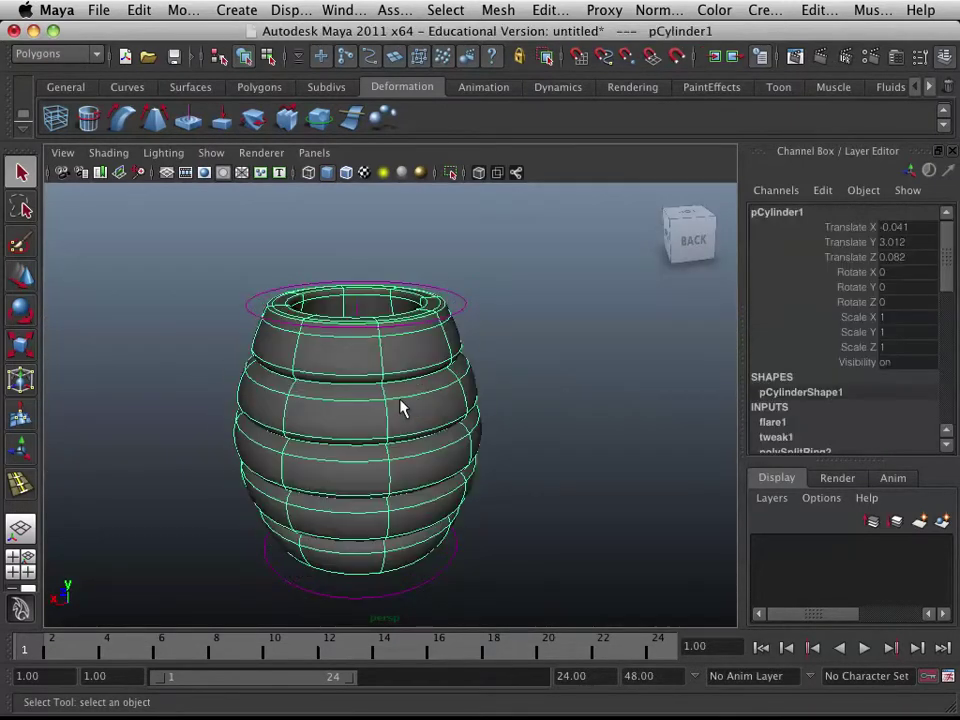
- Select the container's flare handle again and set its Curve to 0.3 for a gentler bulge
click(462, 307)
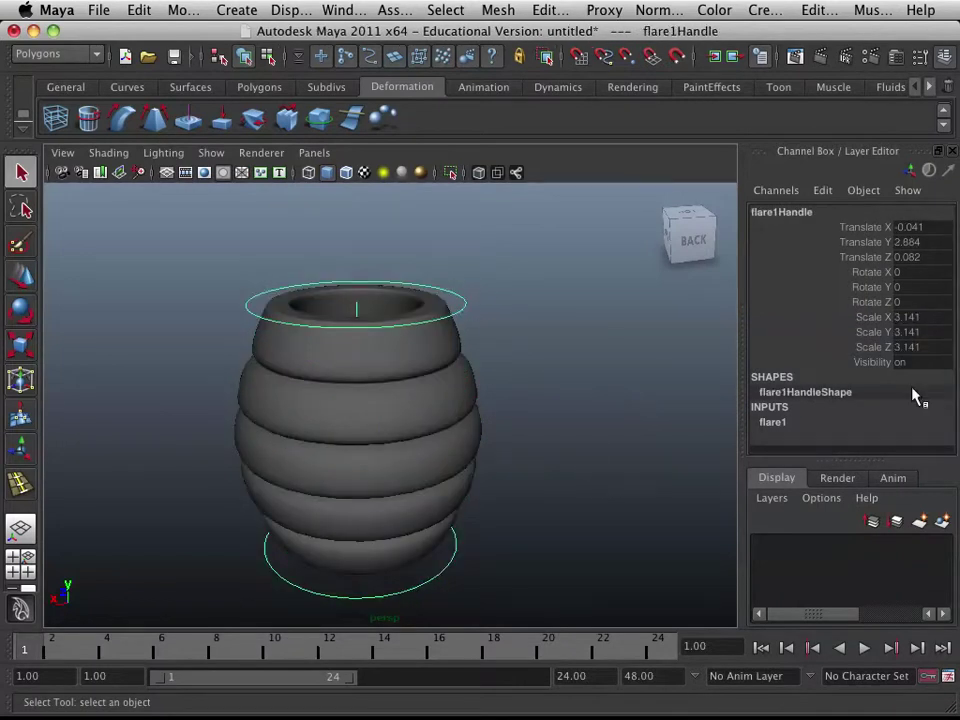
click(768, 428)
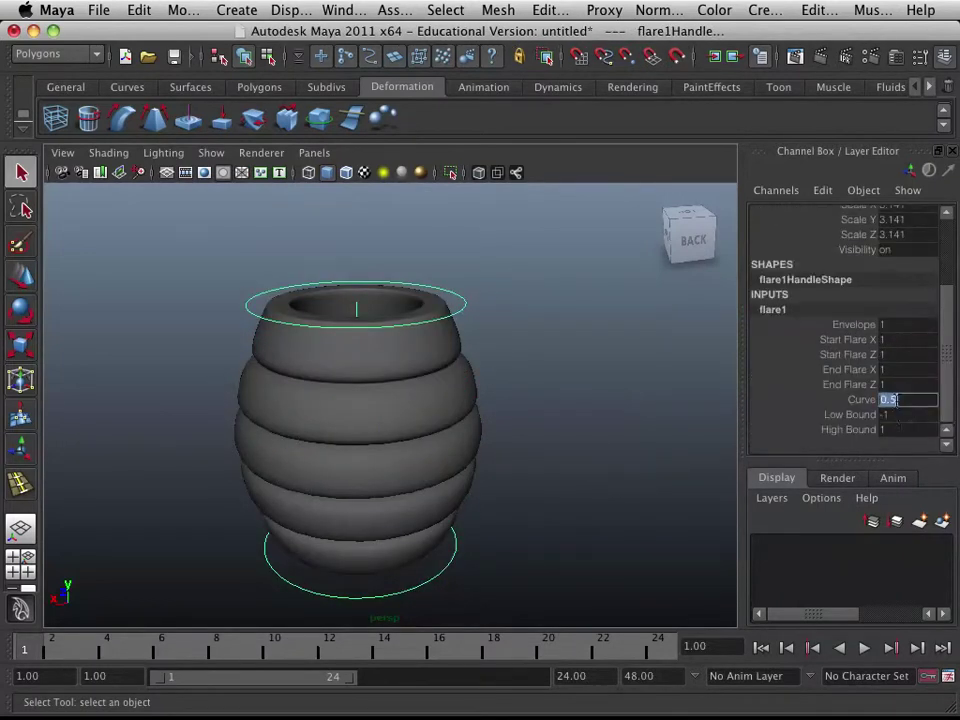
text(0.3)
key(Return)
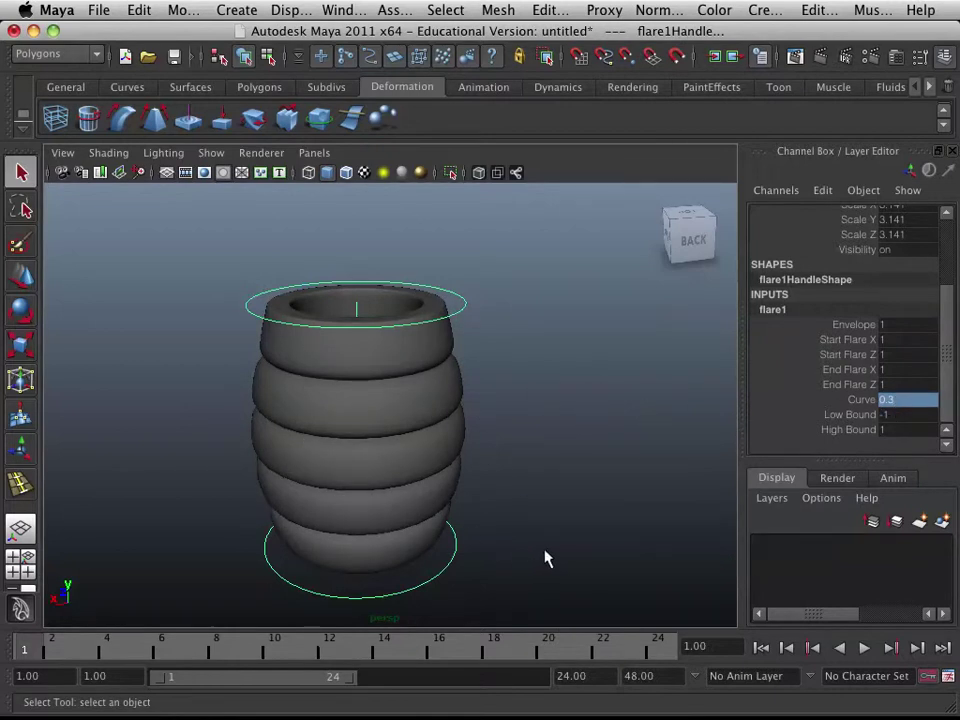
- Draw a tall, narrow polygon cylinder beside the container, centred at about X -5.66, Y 3.23, Z -0.28
click(379, 508)
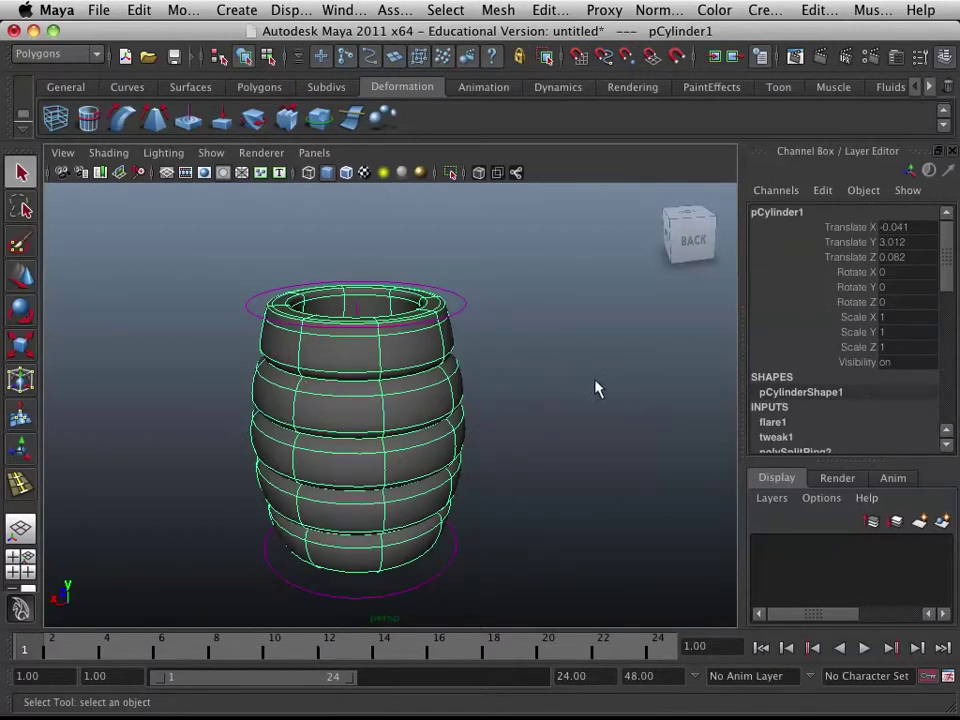
click(252, 88)
click(123, 118)
drag(560, 512, 605, 380)
drag(590, 241, 546, 289)
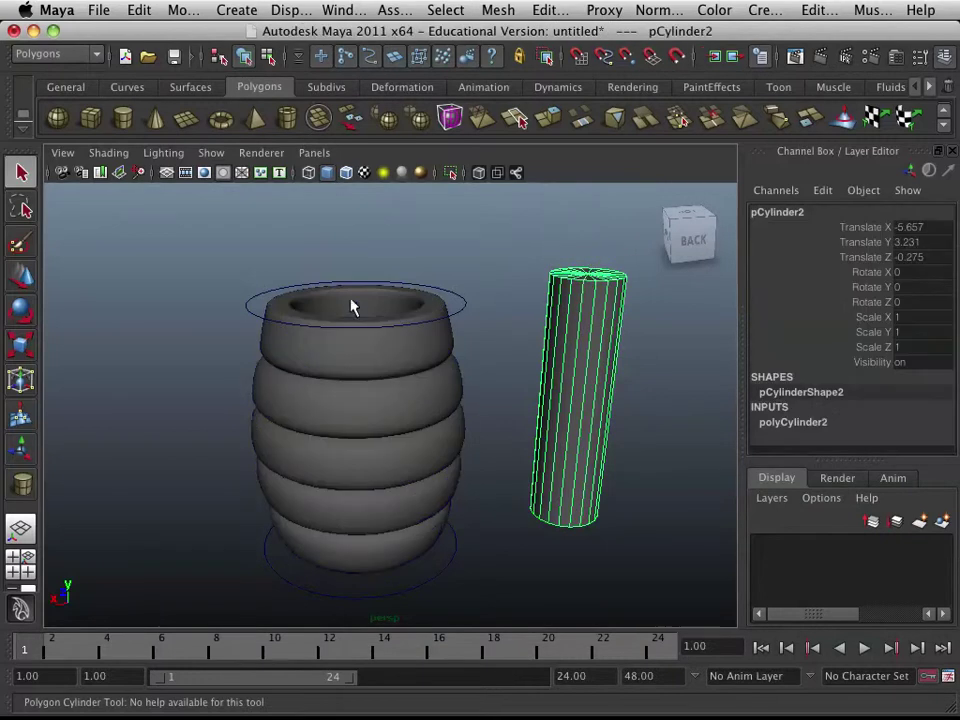
- Apply a Flare deformer to the new narrow cylinder, set its Curve to 3, and clear the selection
click(395, 87)
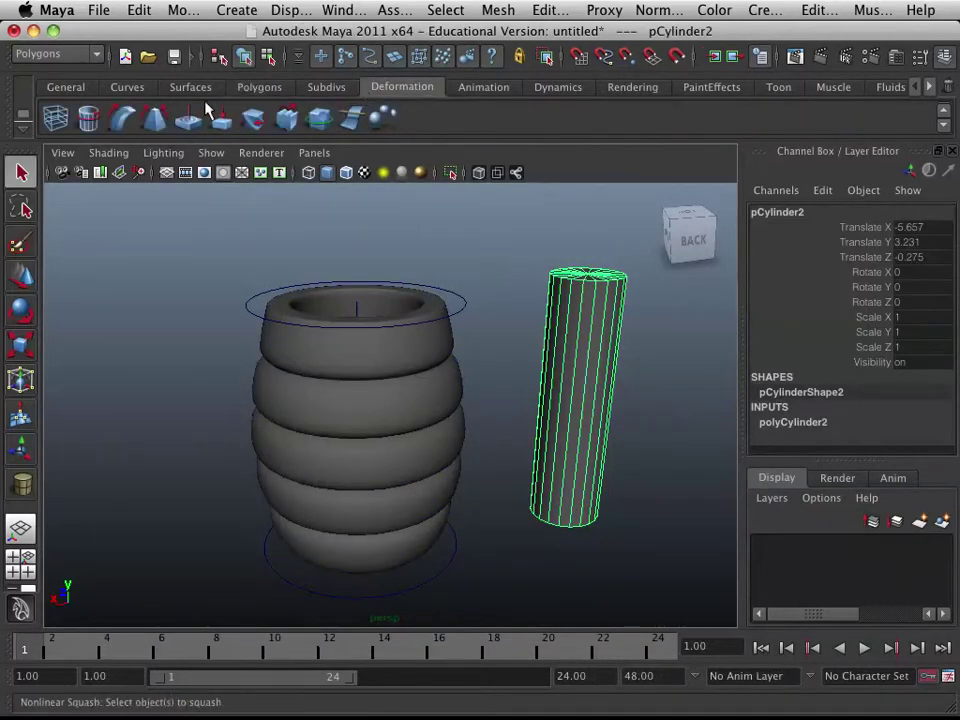
click(160, 118)
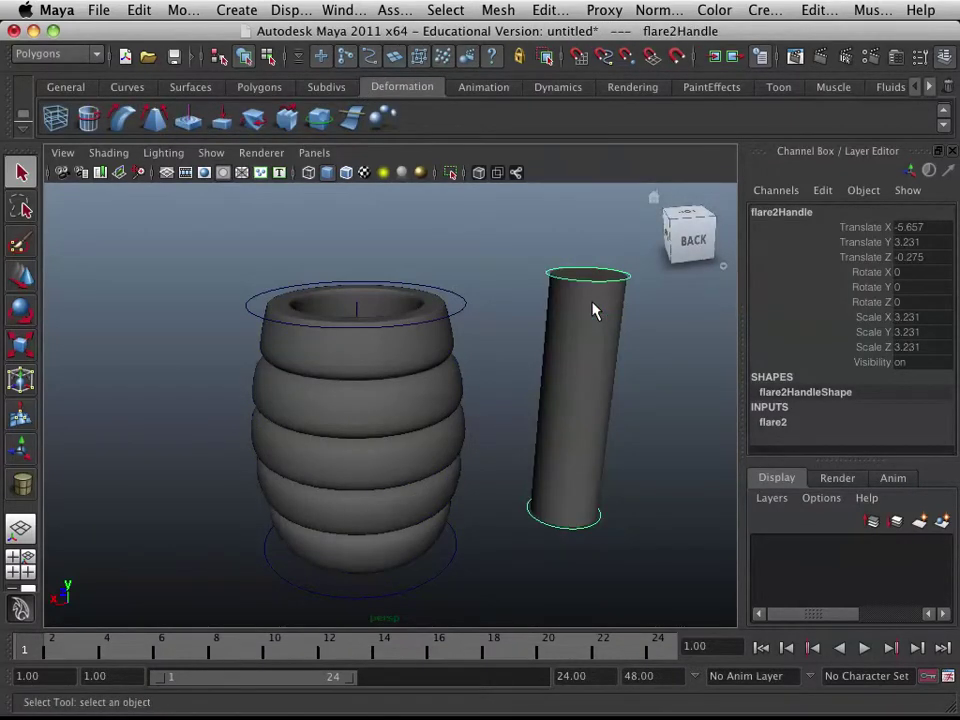
click(783, 423)
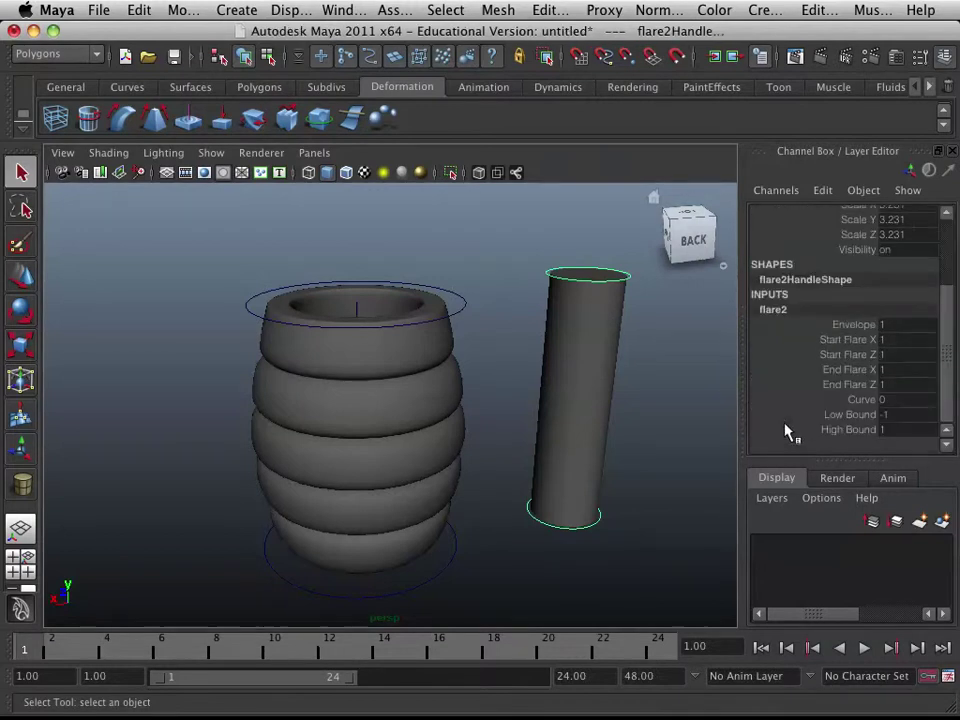
click(885, 400)
text(3)
key(Return)
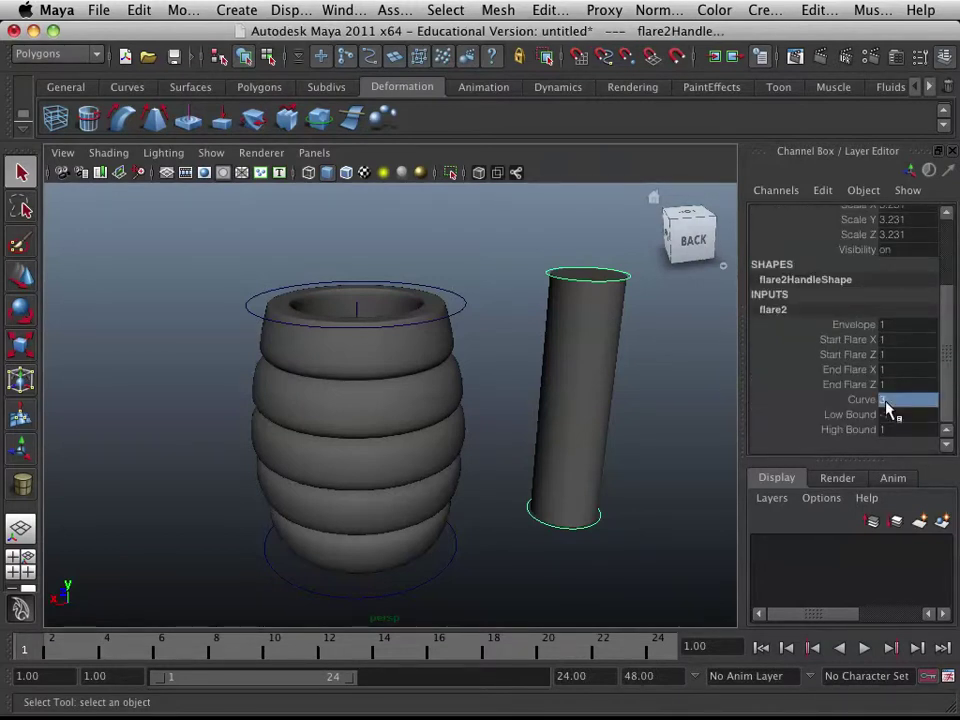
click(655, 468)
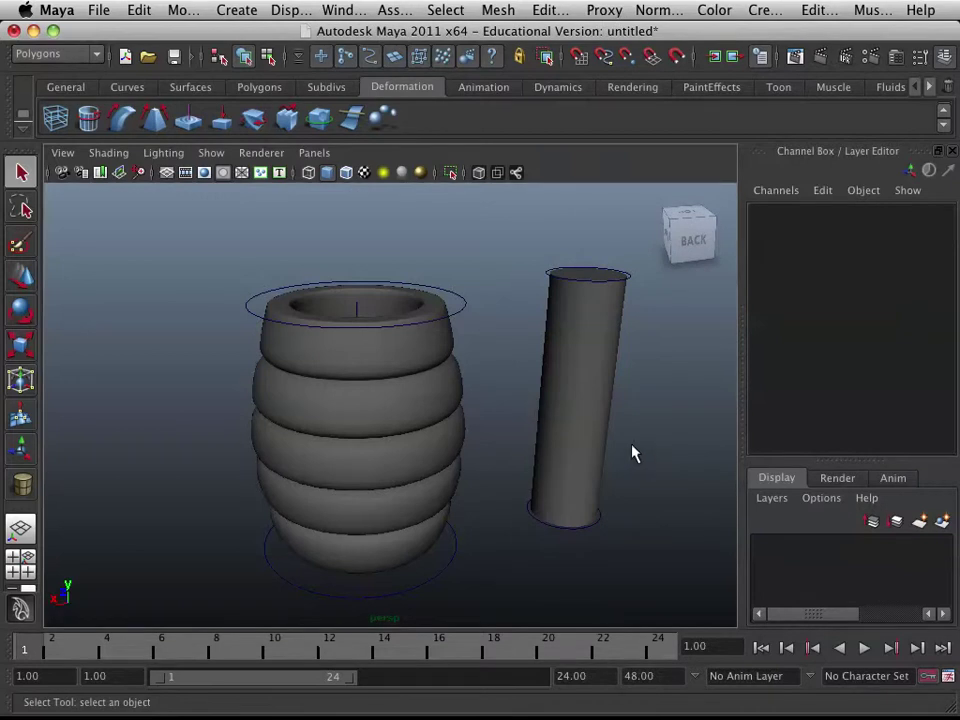
- Set the narrow flared cylinder's Subdivisions Height to 6
click(579, 433)
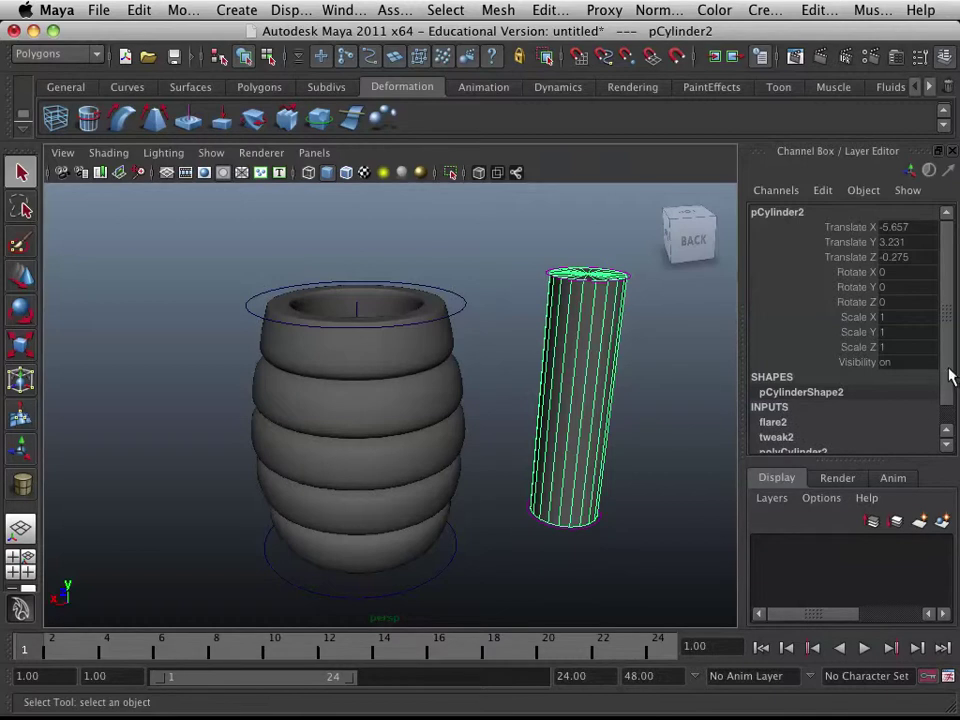
scroll(948, 378, down, 1)
click(774, 434)
double_click(884, 384)
text(8)
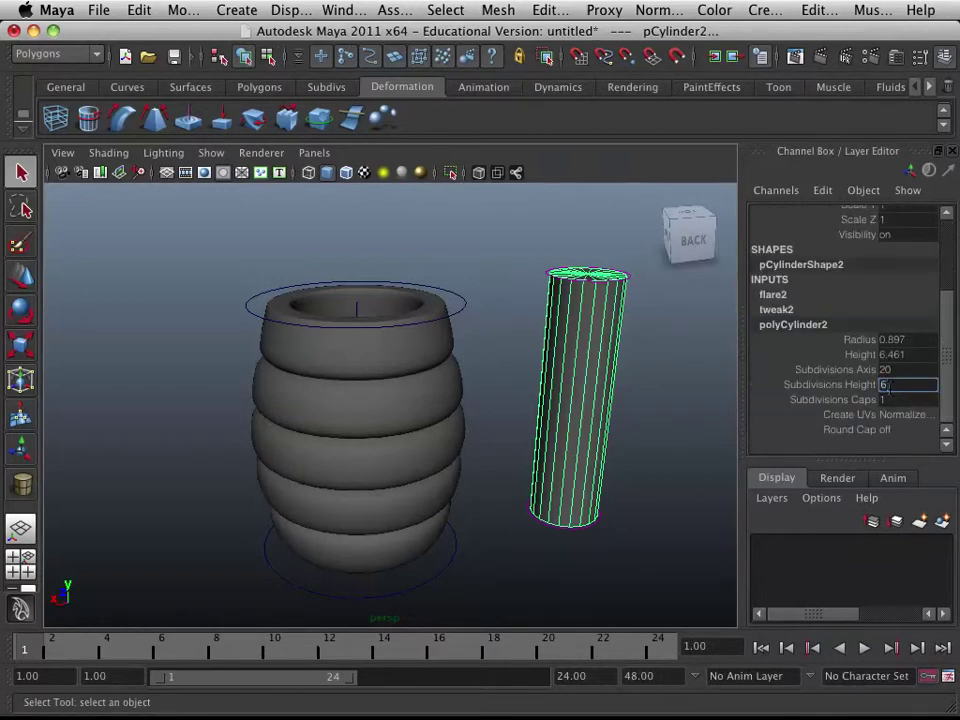
key(Return)
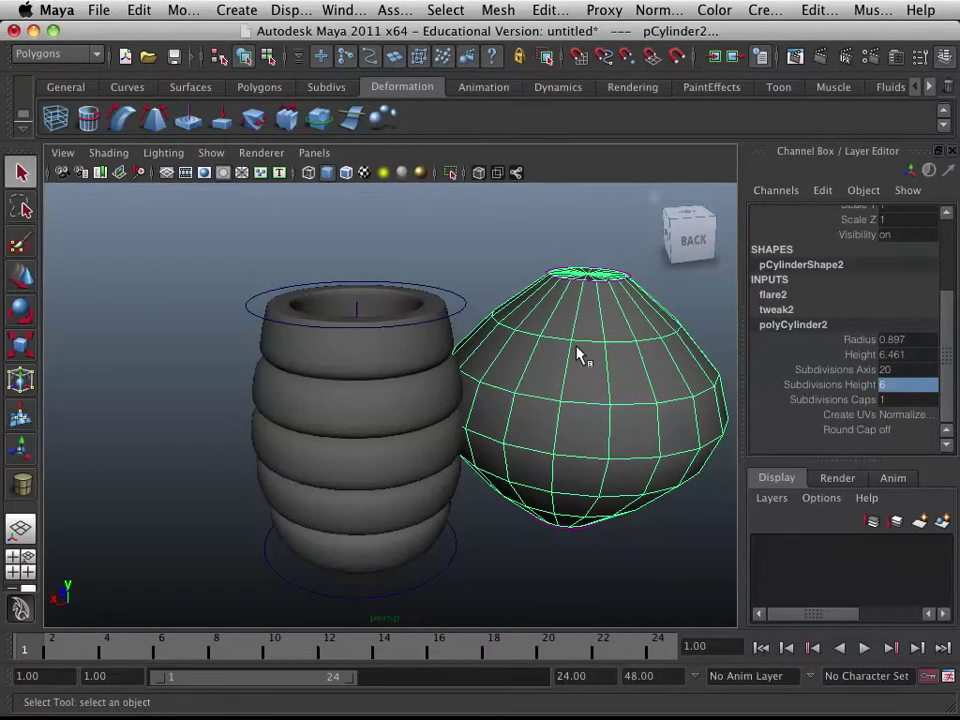
- Delete the narrow test cylinder beside the barrel and clear the selection
key(Delete)
click(420, 390)
click(521, 450)
mouse_move(521, 450)
alt+mouse_down()
mouse_move(516, 396)
mouse_move(503, 451)
alt+mouse_up()
- Assign a new Lambert material to the barrel
click(351, 390)
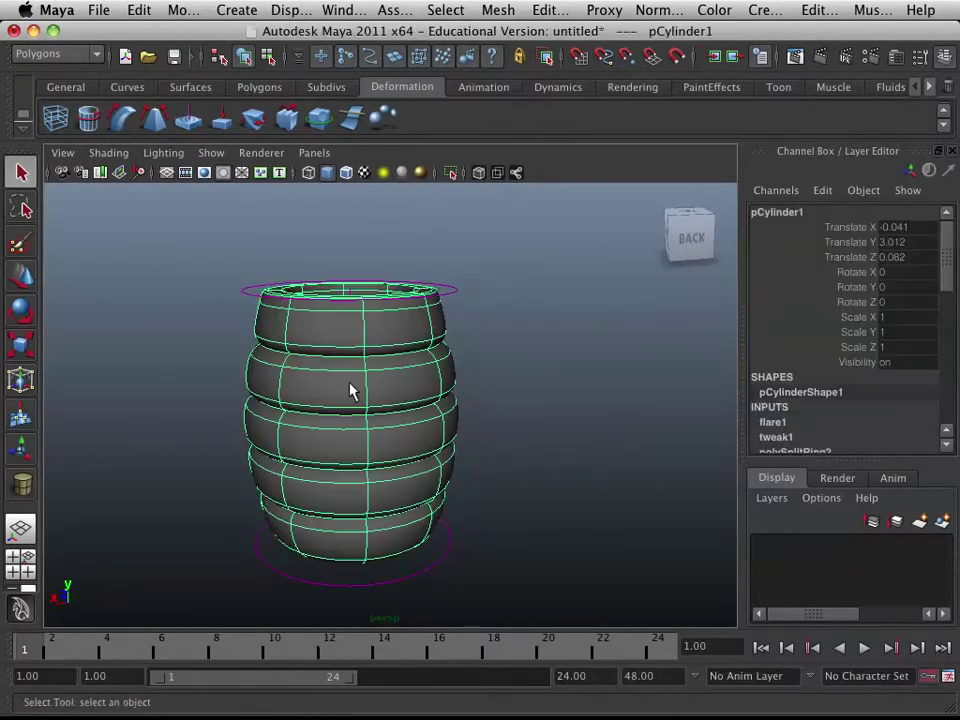
click(632, 87)
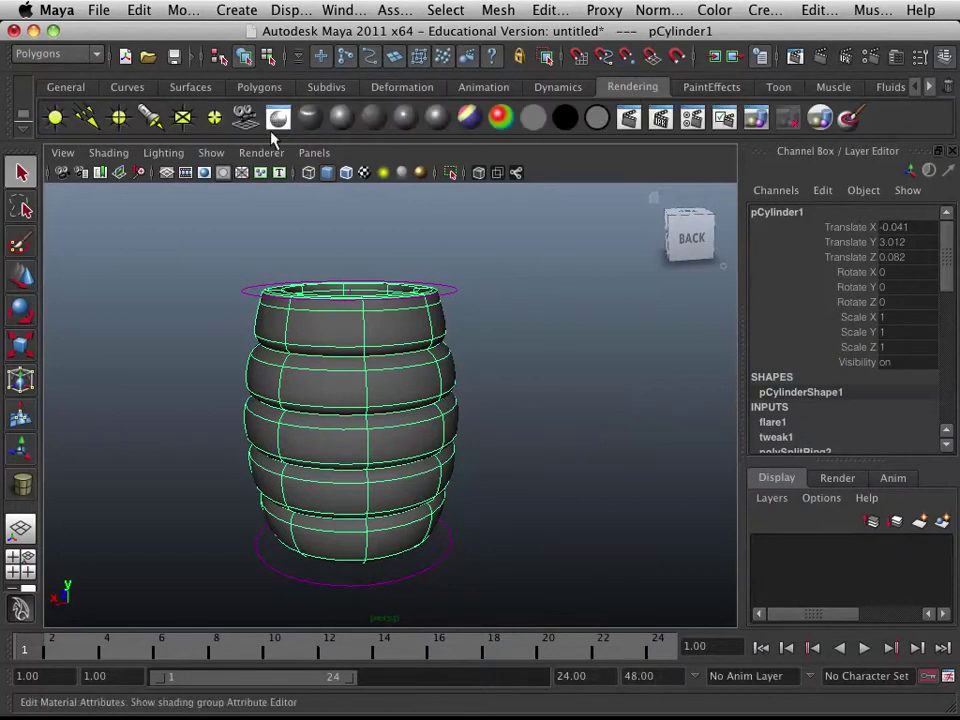
click(374, 118)
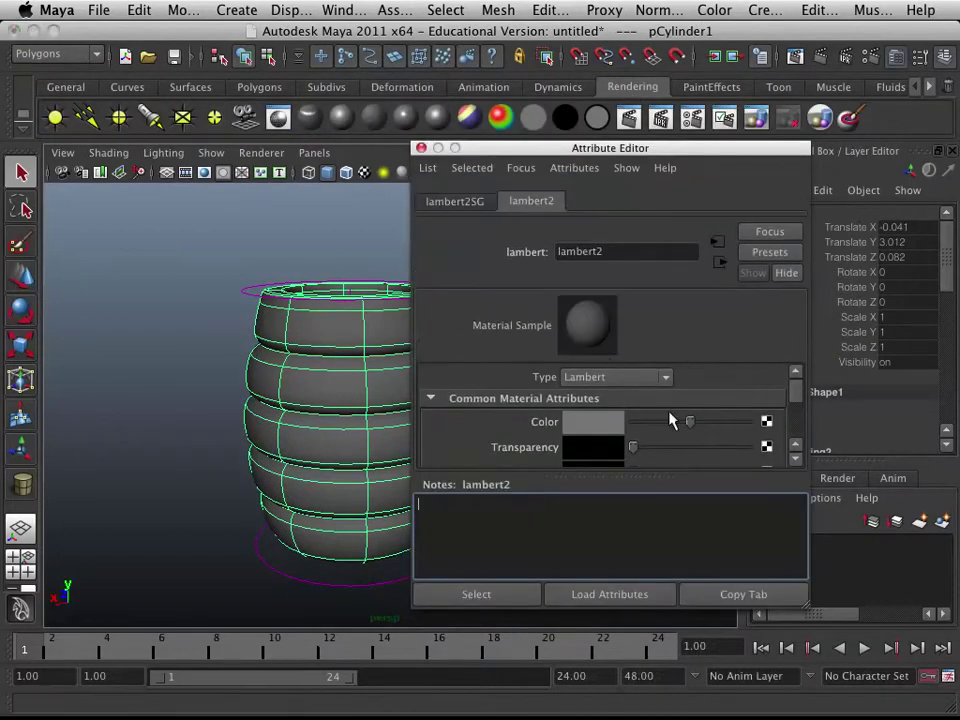
- Change the Lambert material's color to a saturated orange-yellow and deselect the barrel
click(600, 428)
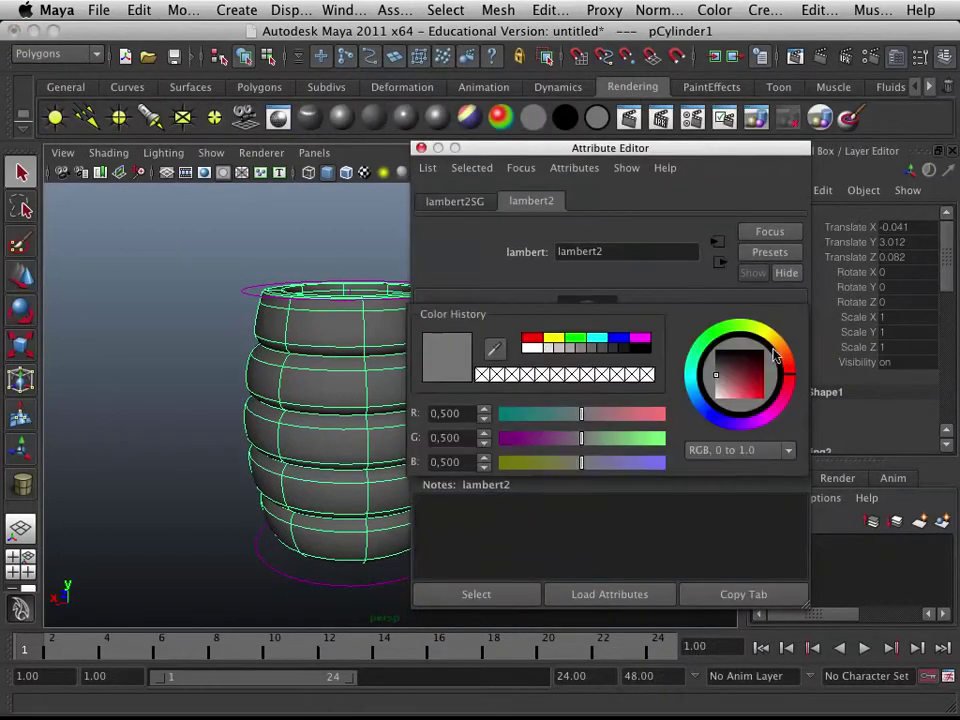
click(779, 352)
click(766, 386)
drag(770, 387, 735, 386)
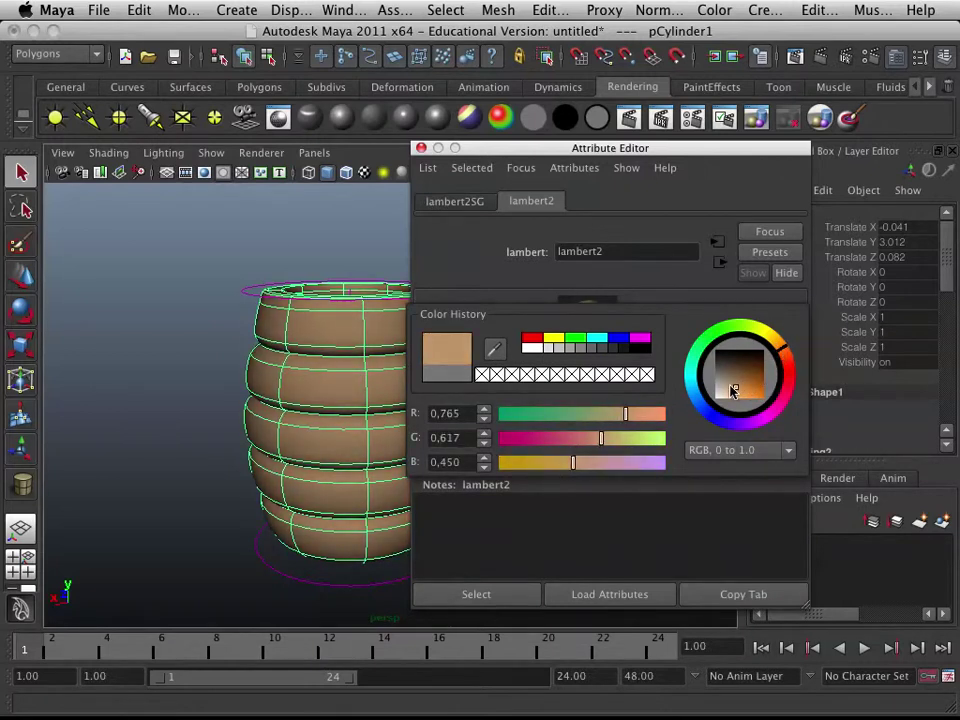
click(559, 341)
drag(765, 343, 777, 351)
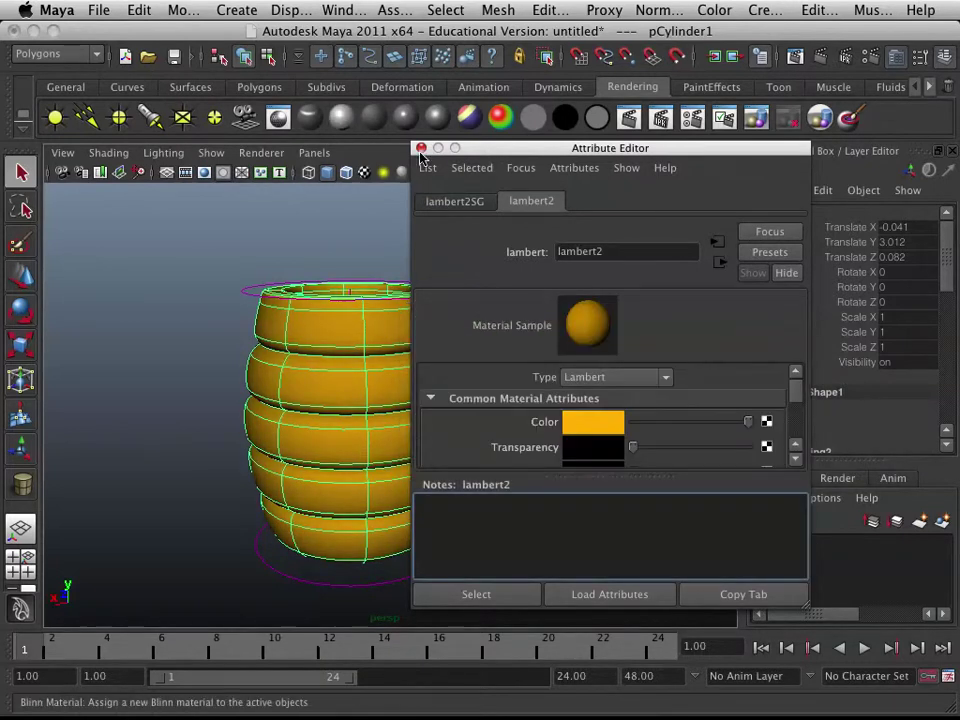
click(421, 148)
alt+drag(456, 332, 519, 364)
click(519, 364)
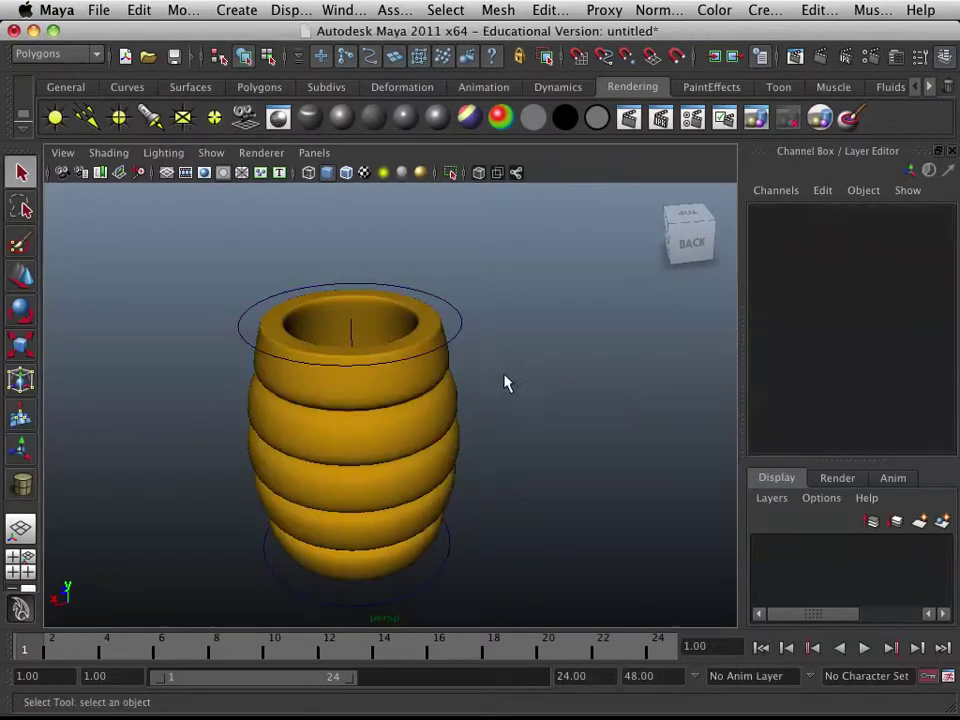
- Try moving the barrel away from its flare handle to X 1.403, then up to Y 5.038, undoing each move
click(388, 429)
alt+drag(388, 429, 405, 405)
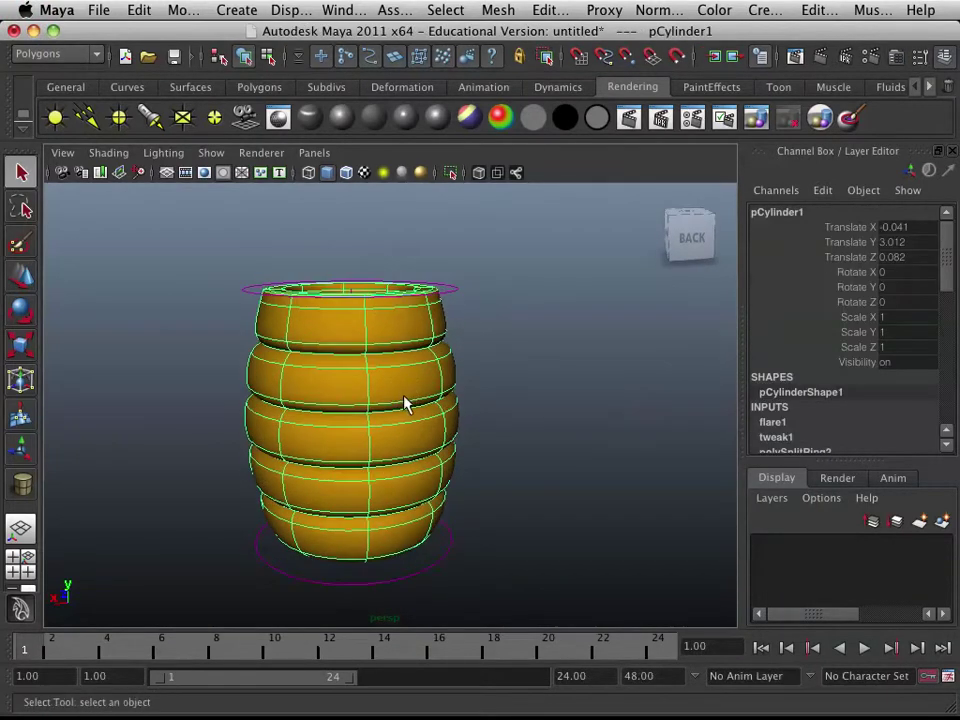
key(w)
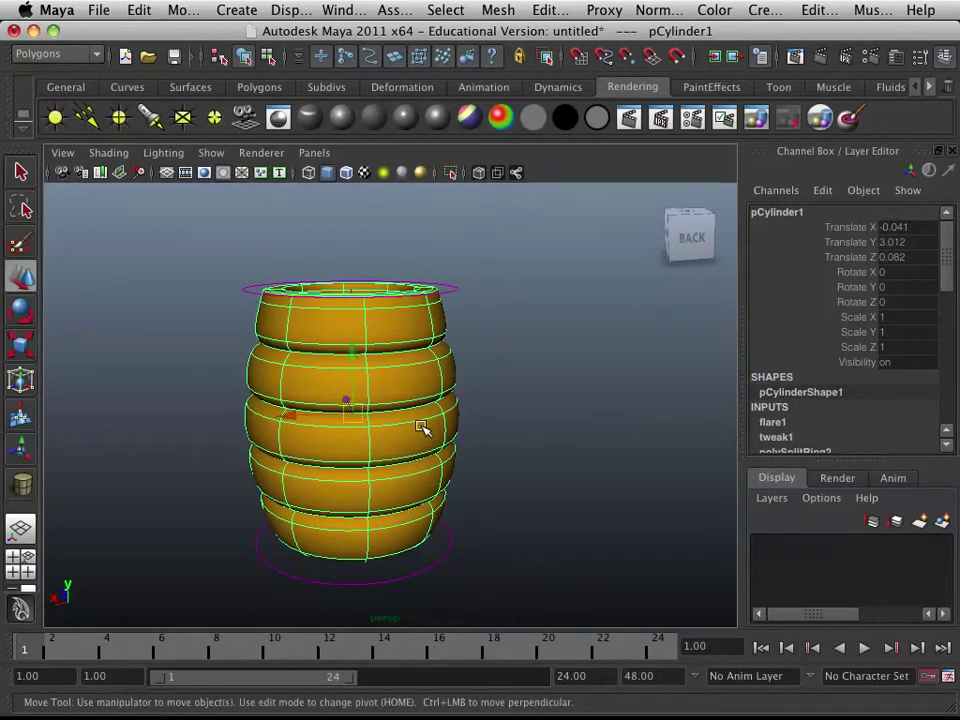
drag(296, 413, 231, 434)
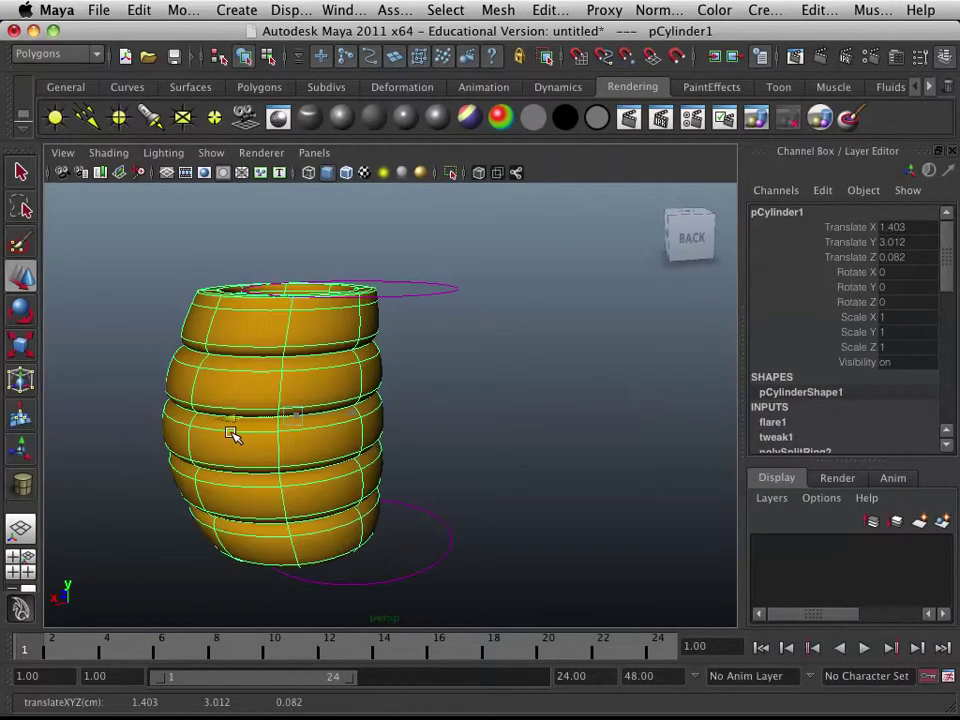
key(z)
drag(354, 355, 354, 270)
key(z)
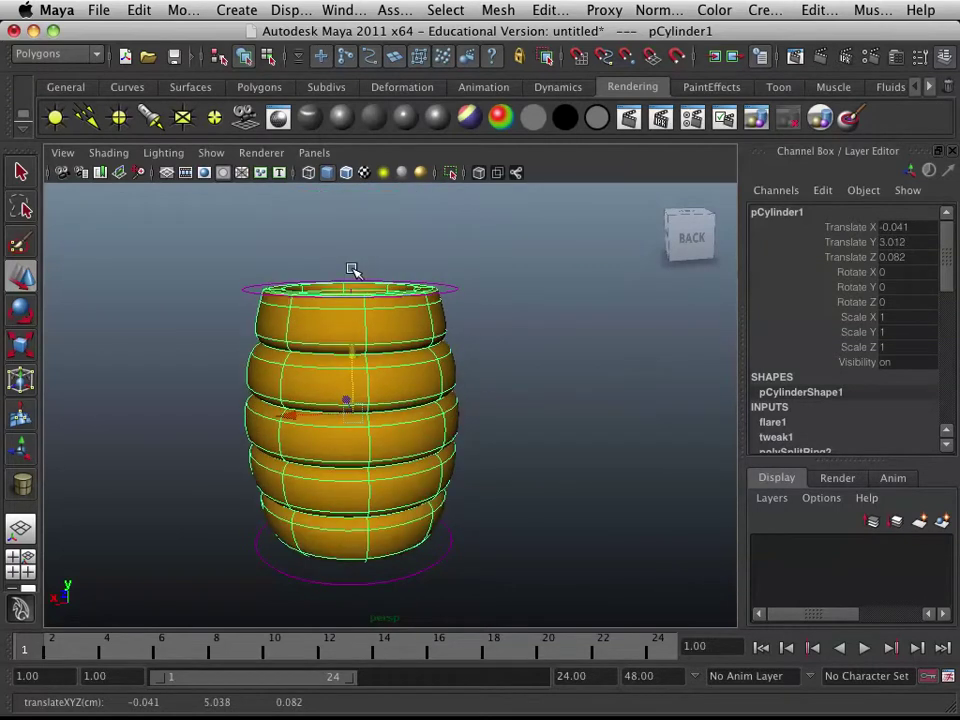
- Keyframe the barrel at frames 1, 11 and 24, moving it along X to -16.528 for the last key
scroll(404, 308, down, 3)
alt+drag(407, 306, 420, 371)
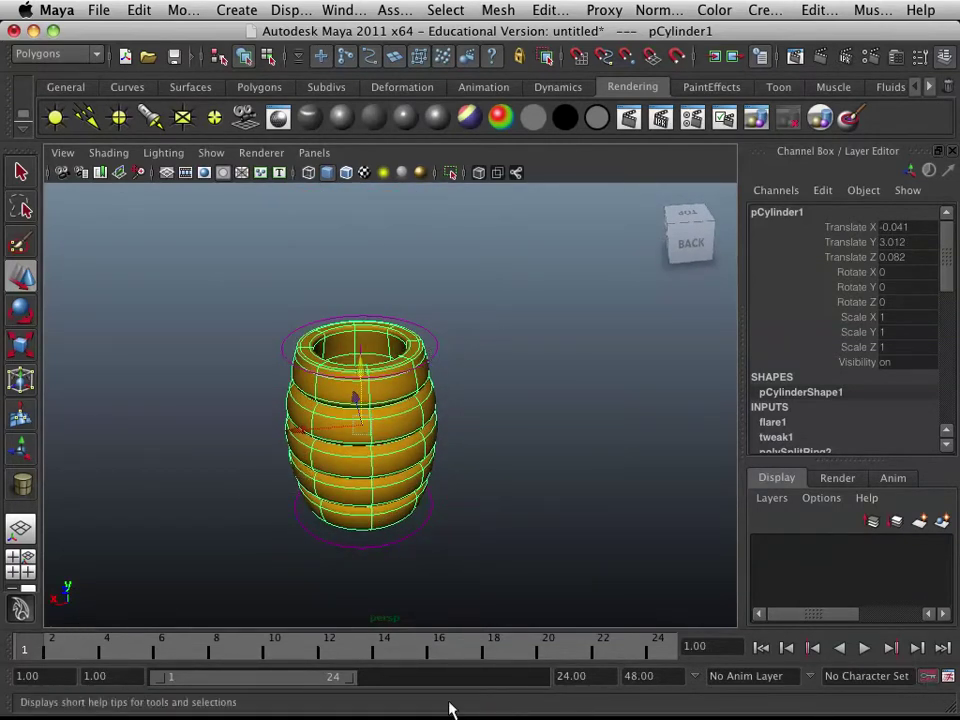
key(f)
key(s)
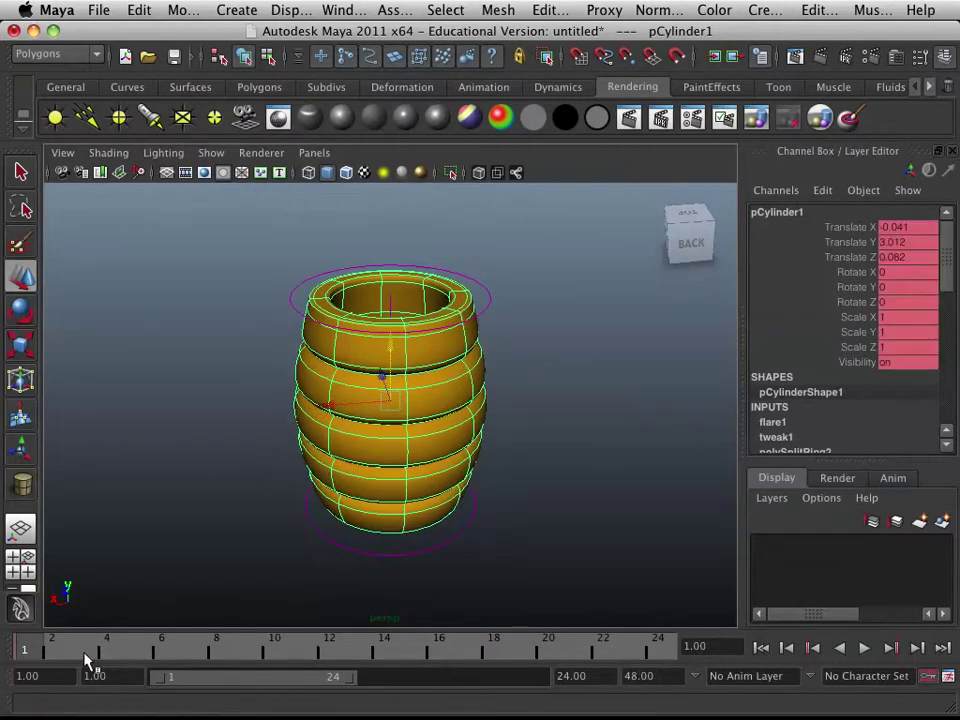
drag(37, 650, 658, 650)
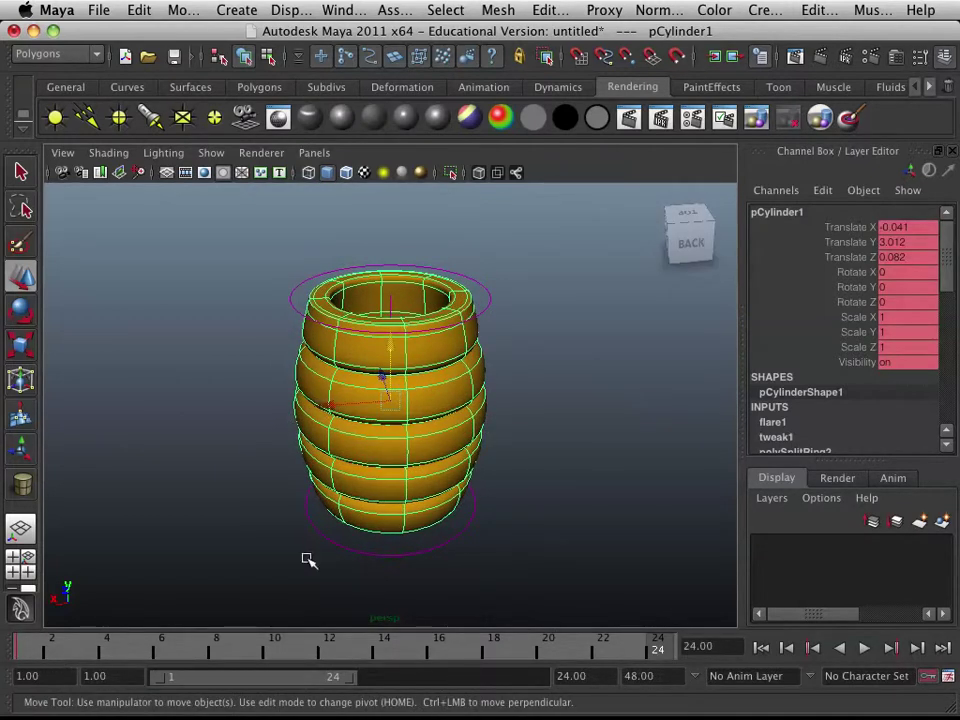
click(305, 649)
drag(317, 401, 790, 395)
click(654, 648)
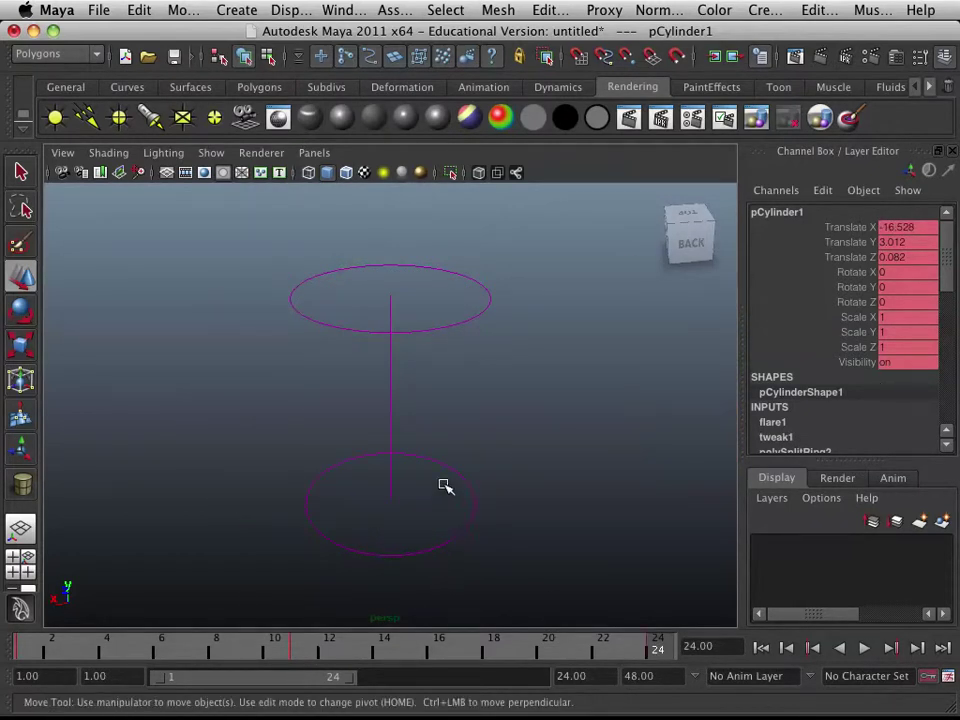
- Play back the animation to examine how the flare distorts the moving barrel, and undo the keyframes
drag(390, 645, 24, 648)
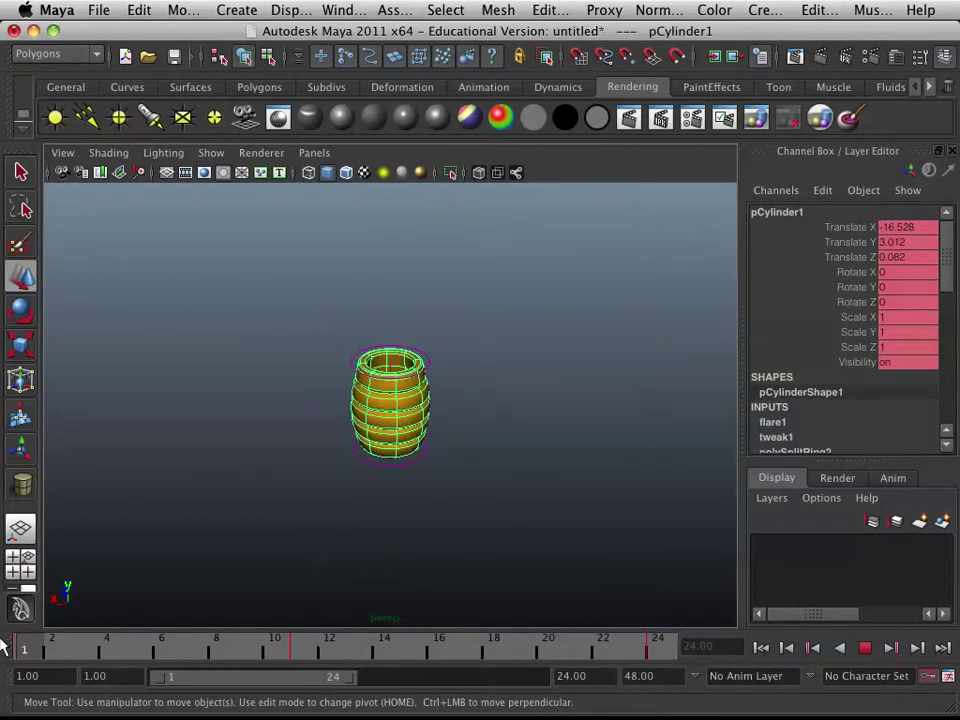
click(864, 647)
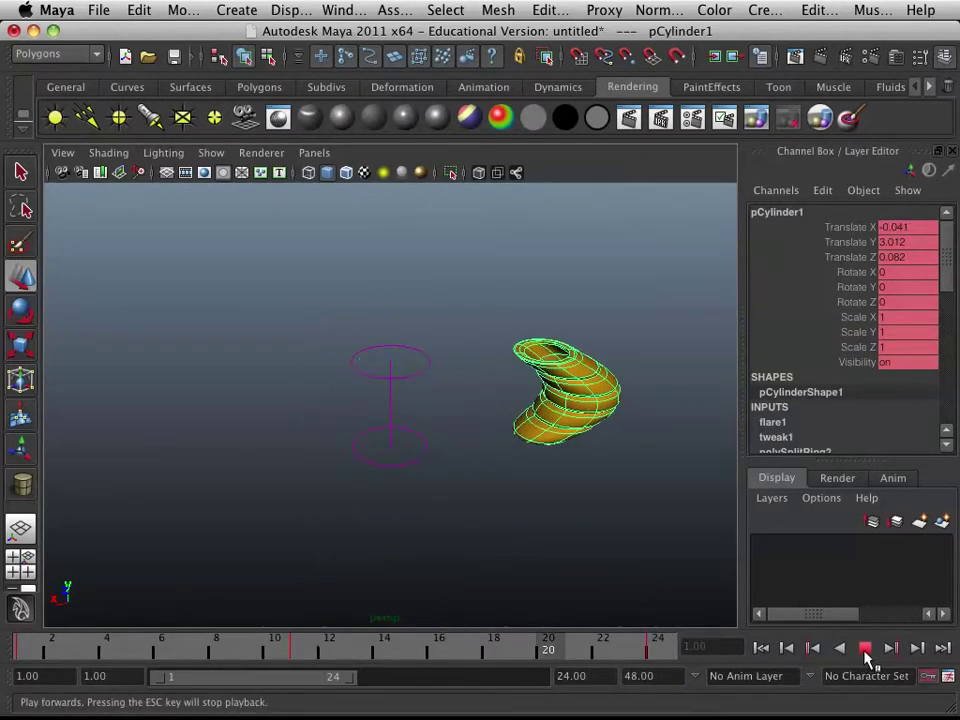
click(865, 648)
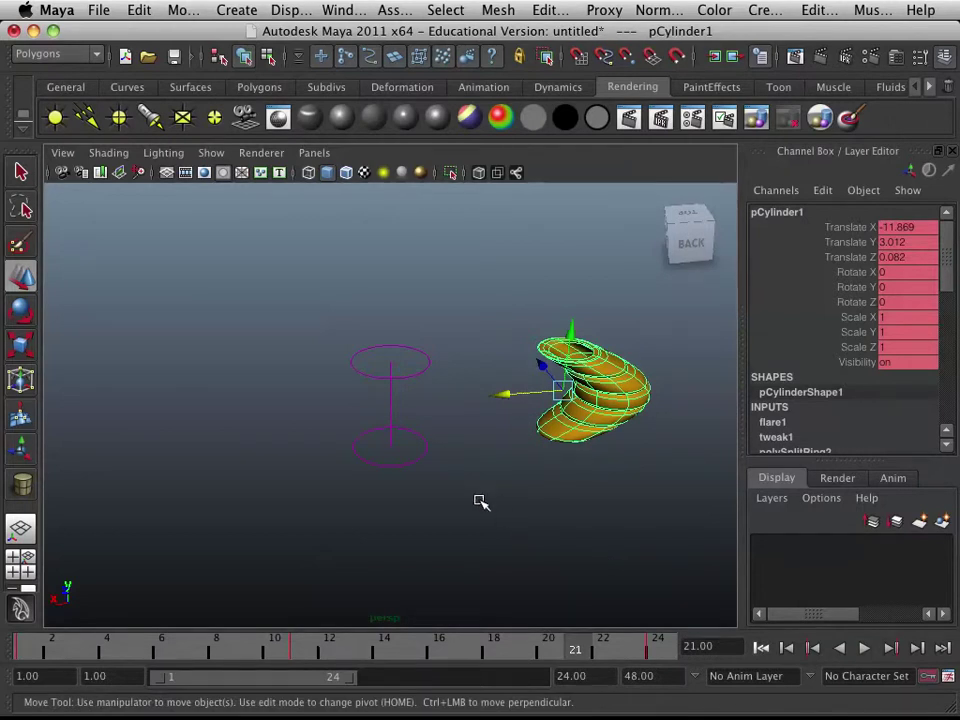
key(.)
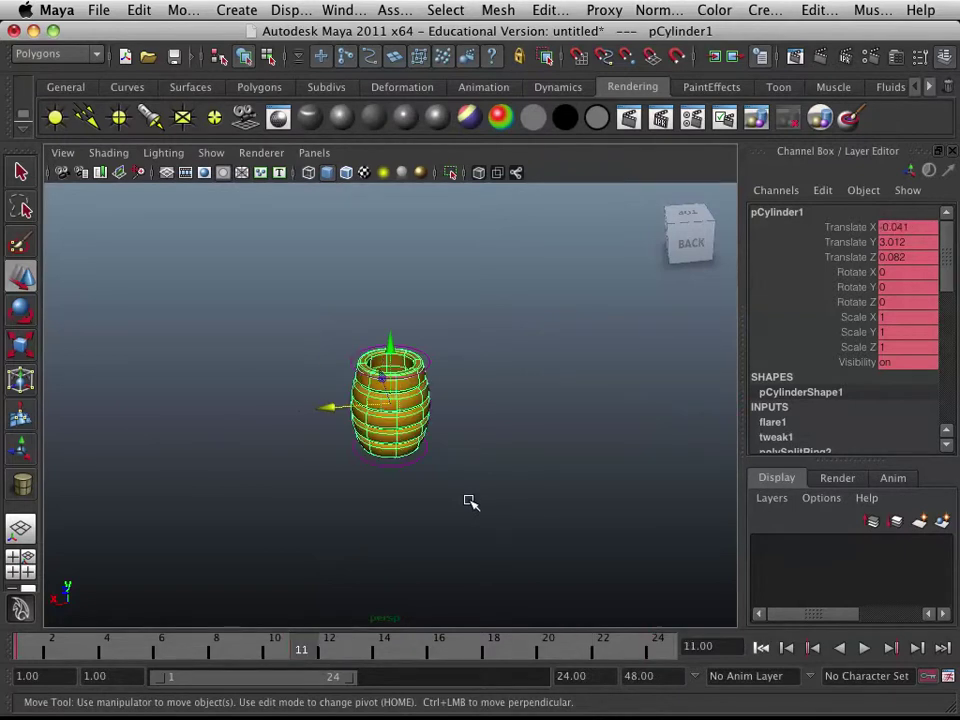
key(ctrl+z)
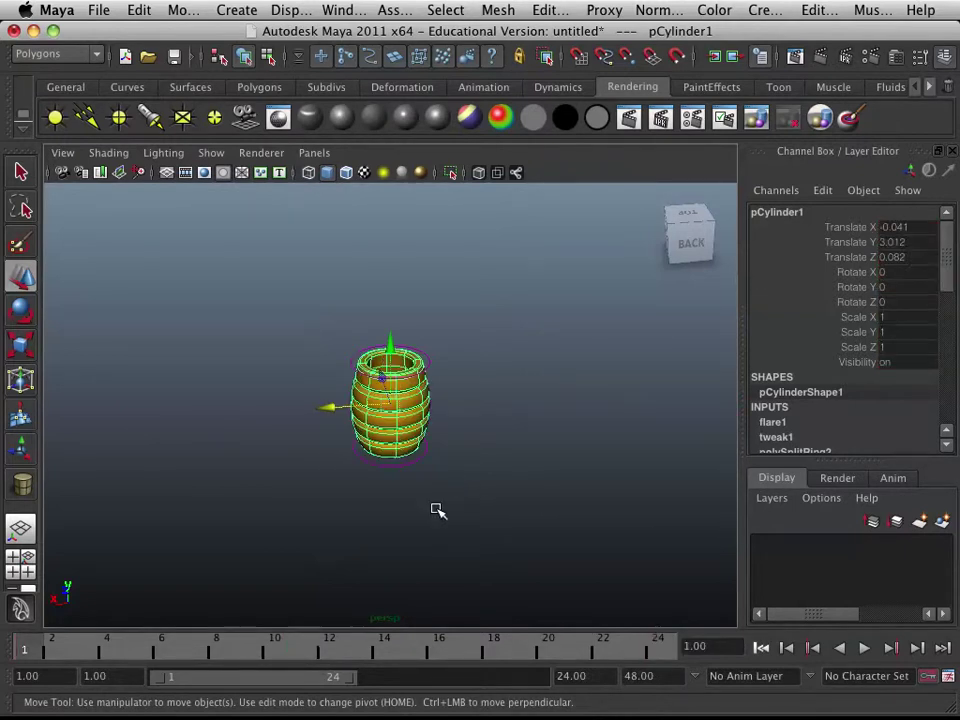
- Delete the barrel's construction history to bake in the flare shape, and clear the selection
scroll(437, 470, up, 3)
key(q)
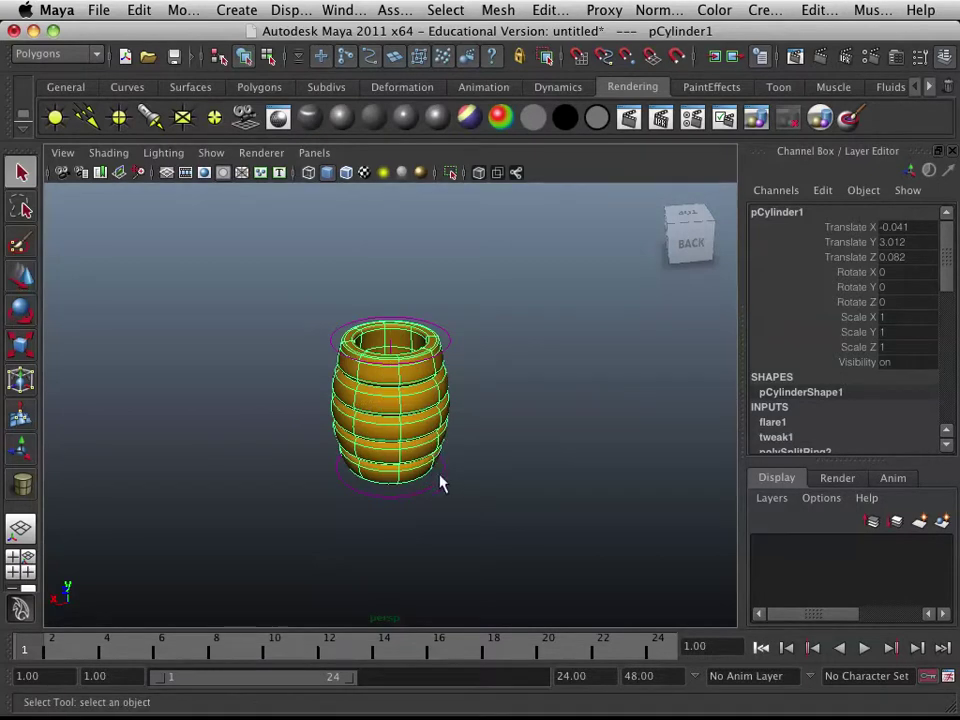
click(139, 10)
mouse_move(255, 229)
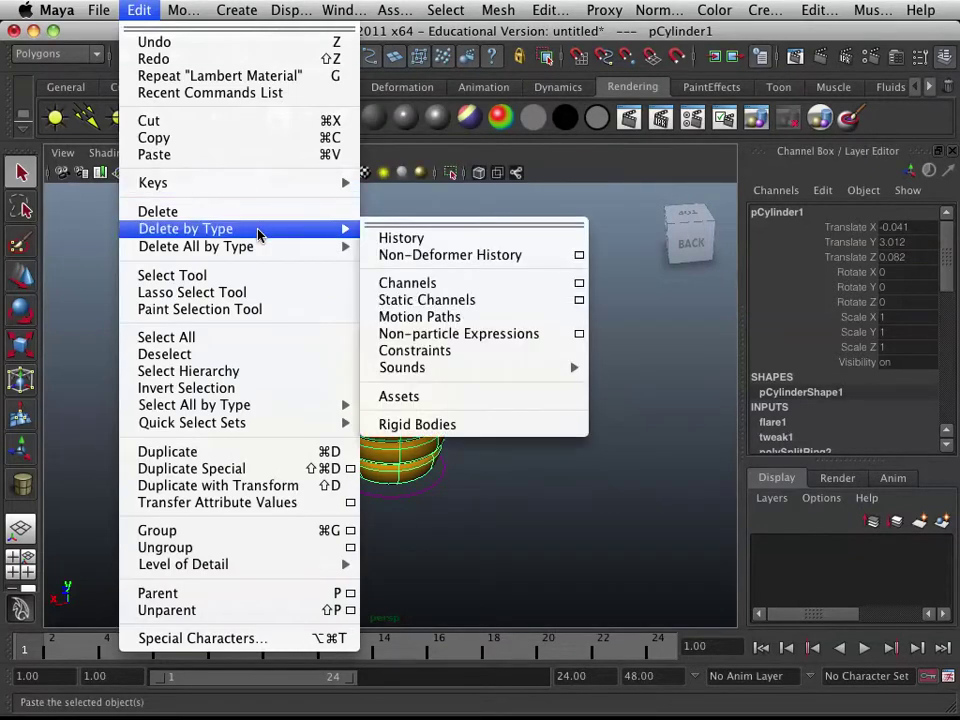
click(412, 242)
click(391, 312)
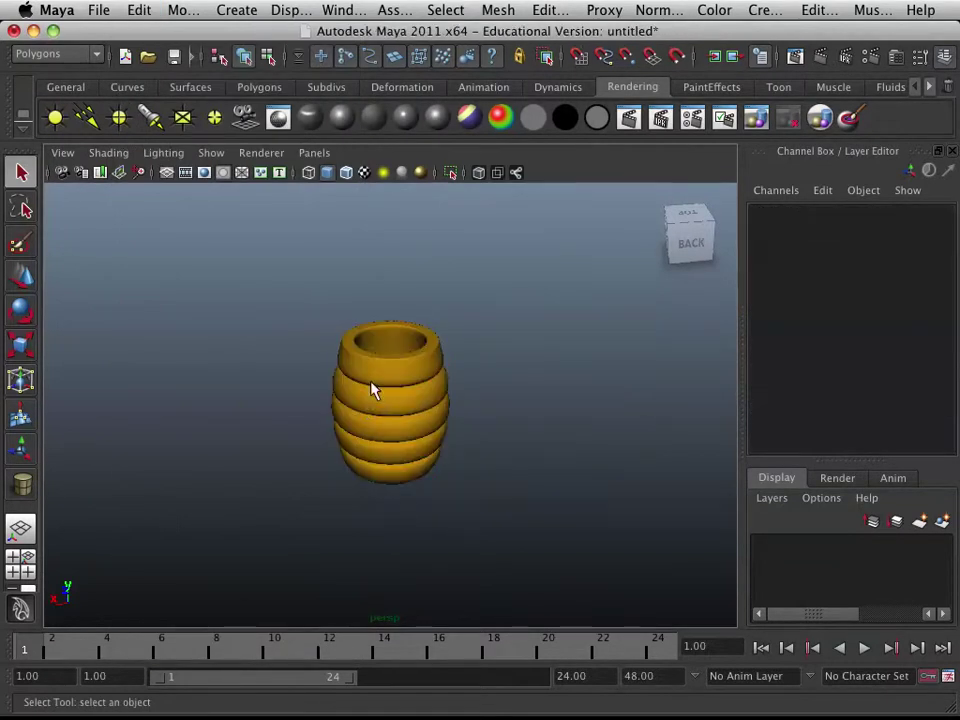
- Place the barrel at the origin by setting Translate X, Y and Z to 0, and deselect it
click(424, 401)
key(w)
mouse_move(336, 406)
mouse_down()
mouse_move(397, 403)
mouse_move(322, 406)
mouse_up()
click(936, 227)
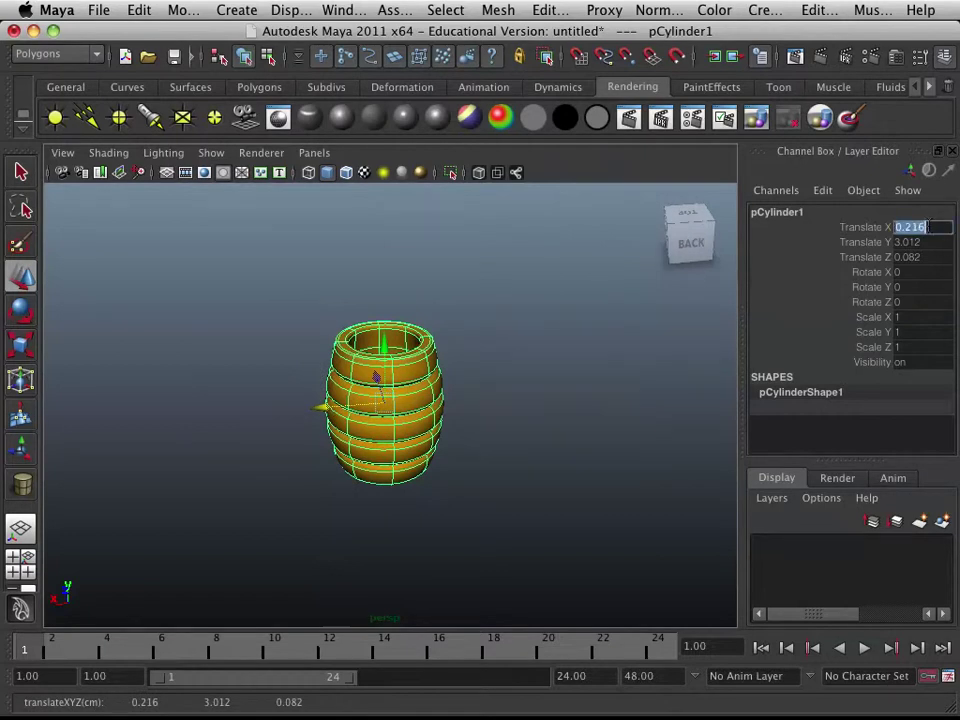
text(0)
key(Tab)
text(0)
key(Tab)
text(0)
key(Return)
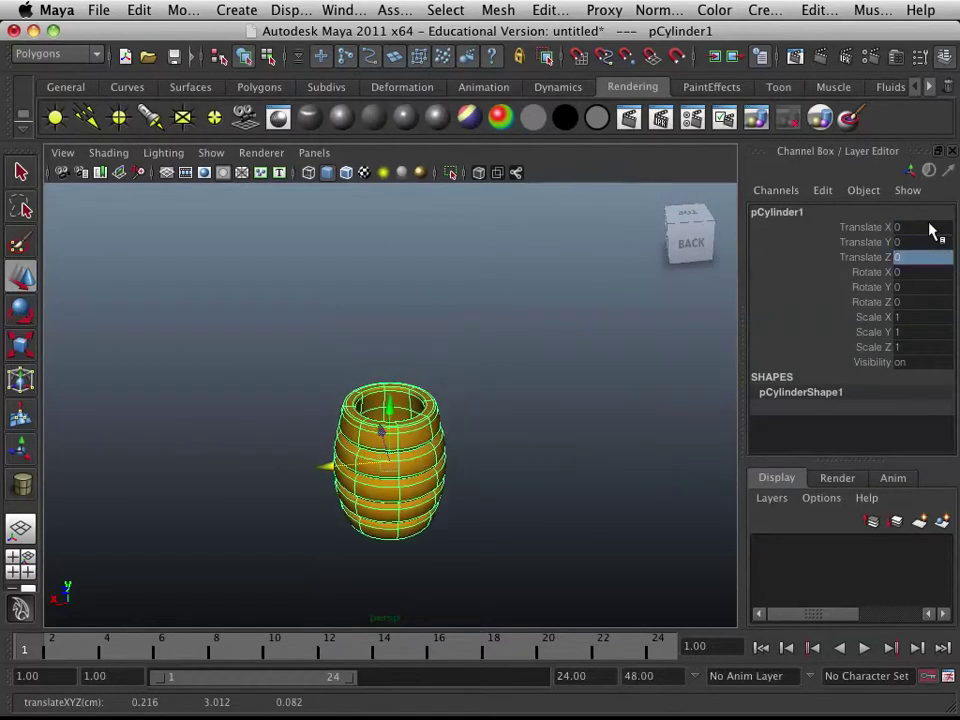
click(493, 399)
alt+drag(493, 399, 414, 440)
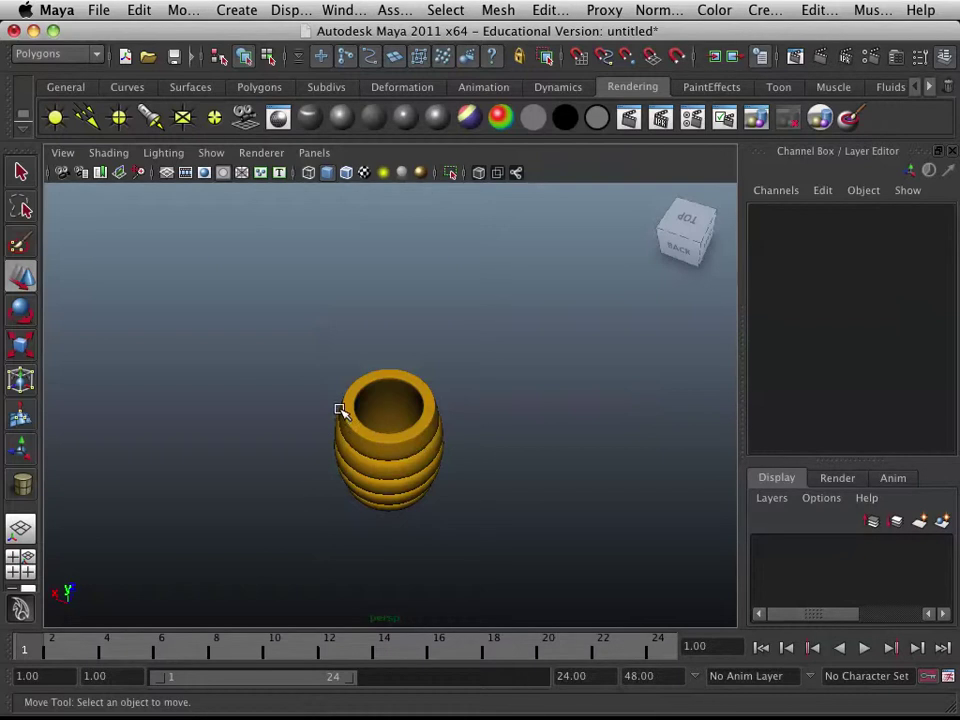
alt+drag(335, 481, 364, 437)
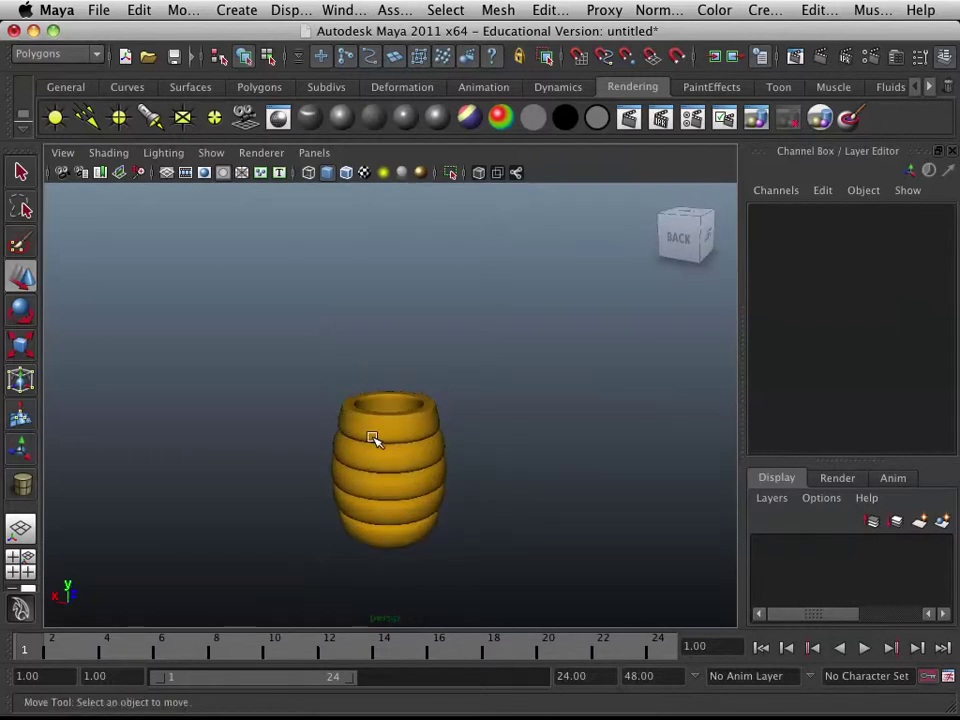
click(381, 431)
click(452, 434)
key(q)
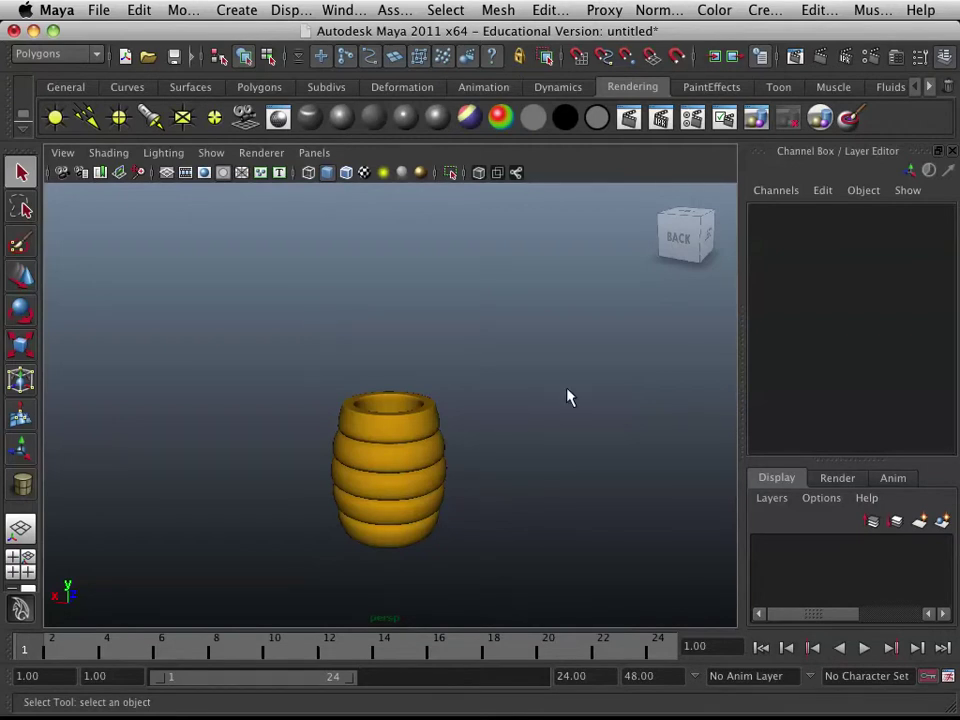
click(33, 31)
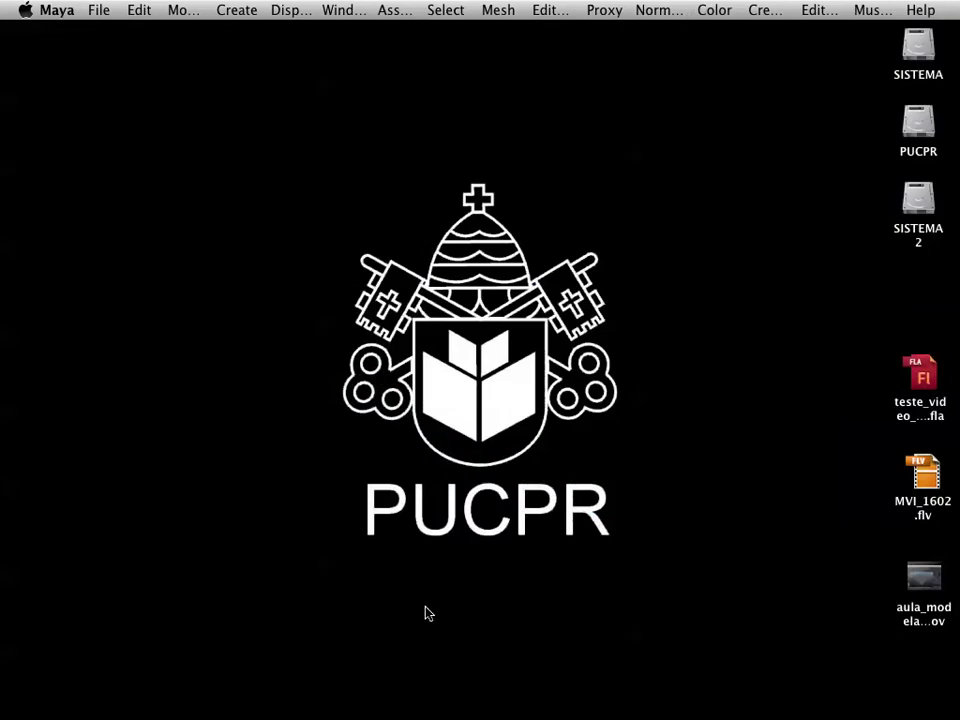
click(536, 690)
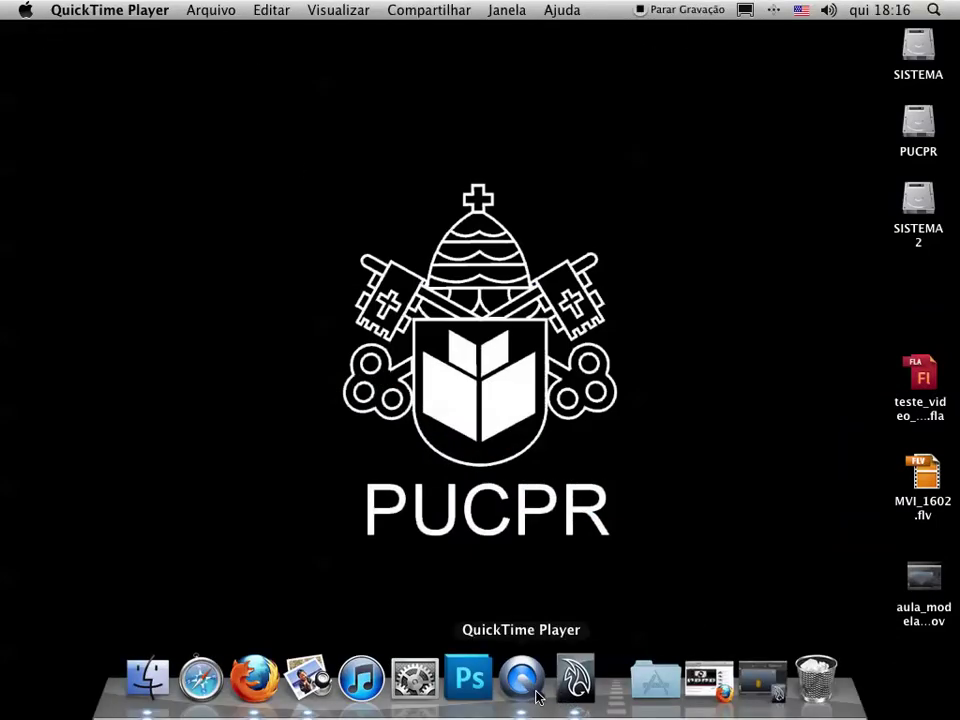